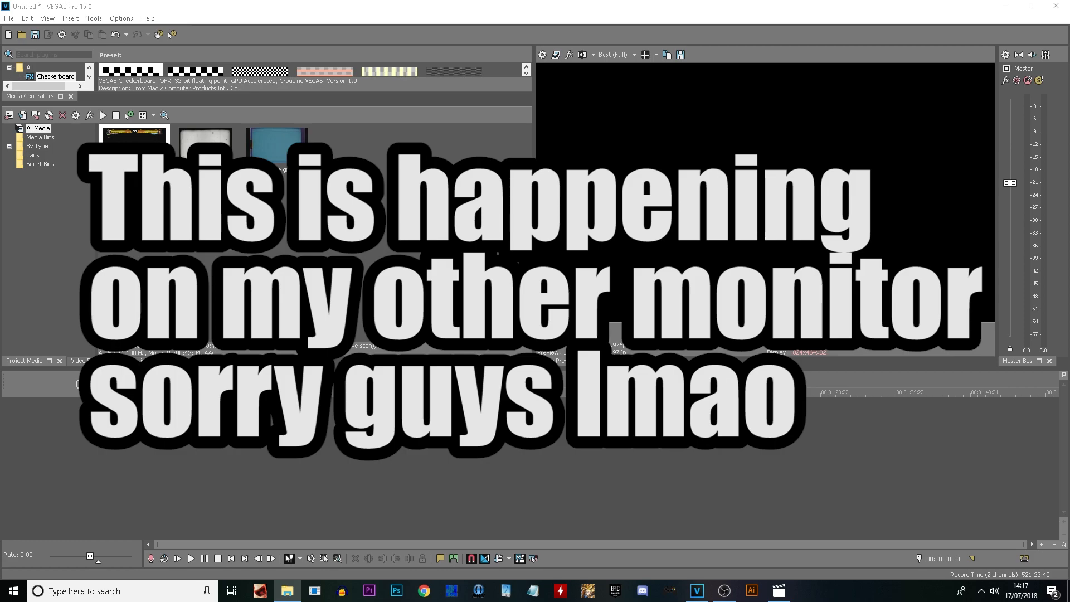
- Place the [HorribleSubs] Hunter X Hunter - 01 [720p] episode at the start of the timeline and play it
{"action": "left_click_drag", "start_coordinate": [1, 430], "coordinate": [163, 421]}
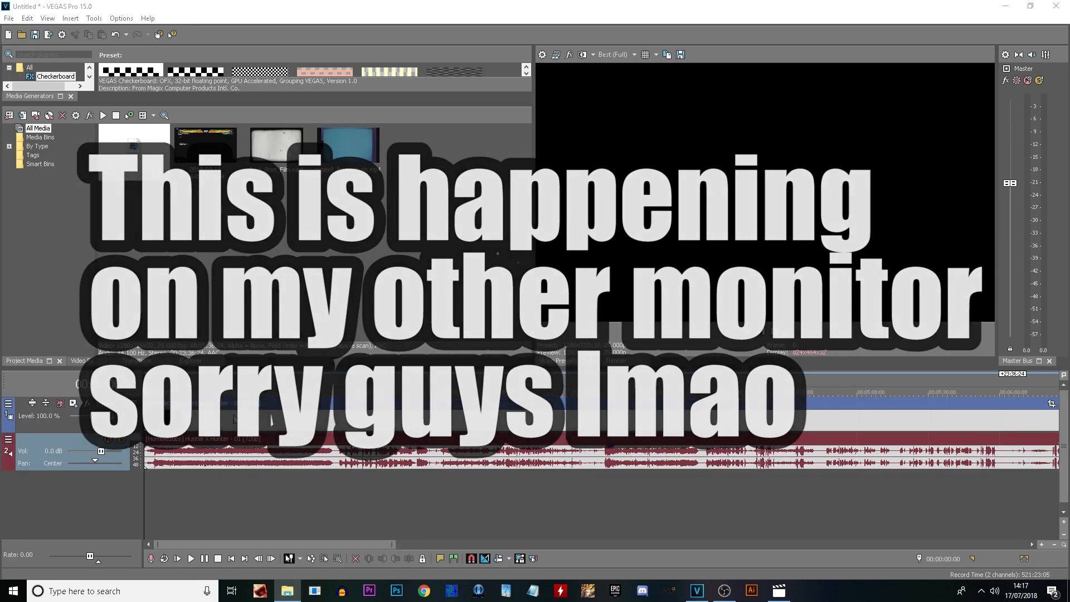
{"action": "left_click", "coordinate": [165, 420]}
{"action": "scroll", "coordinate": [165, 420], "scroll_direction": "up", "scroll_amount": 3}
{"action": "left_click", "coordinate": [747, 330]}
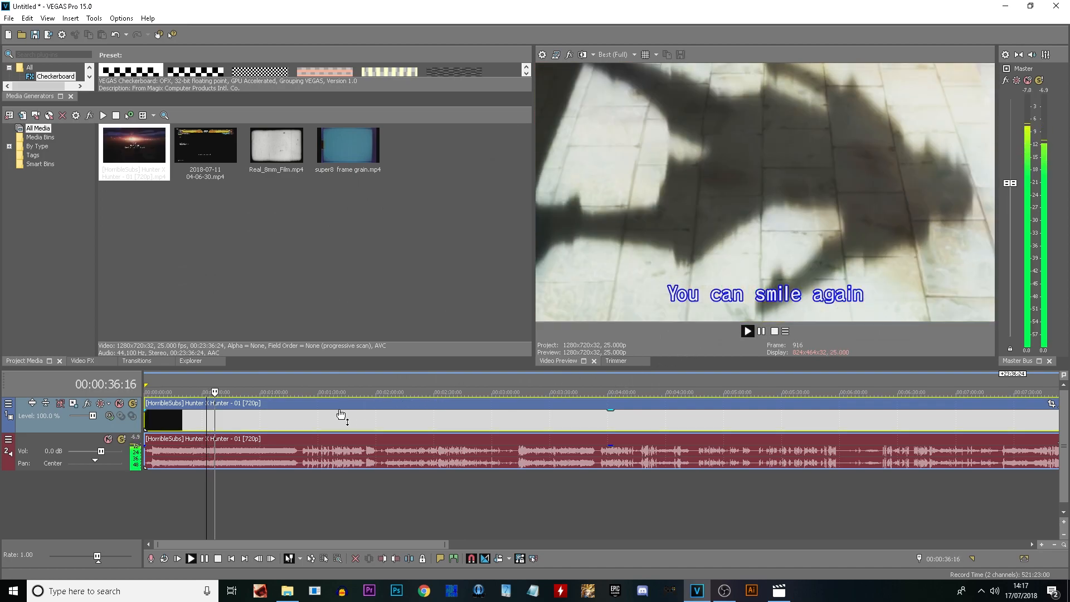
- Find the first frame of the shot of the boy fishing on the branch and split the clip at 00:02:16:21
{"action": "left_click_drag", "start_coordinate": [253, 379], "coordinate": [564, 384]}
{"action": "scroll", "coordinate": [565, 383], "scroll_direction": "up", "scroll_amount": 10}
{"action": "left_click", "coordinate": [567, 379]}
{"action": "key", "text": "space"}
{"action": "key", "text": "space"}
{"action": "key", "text": "space"}
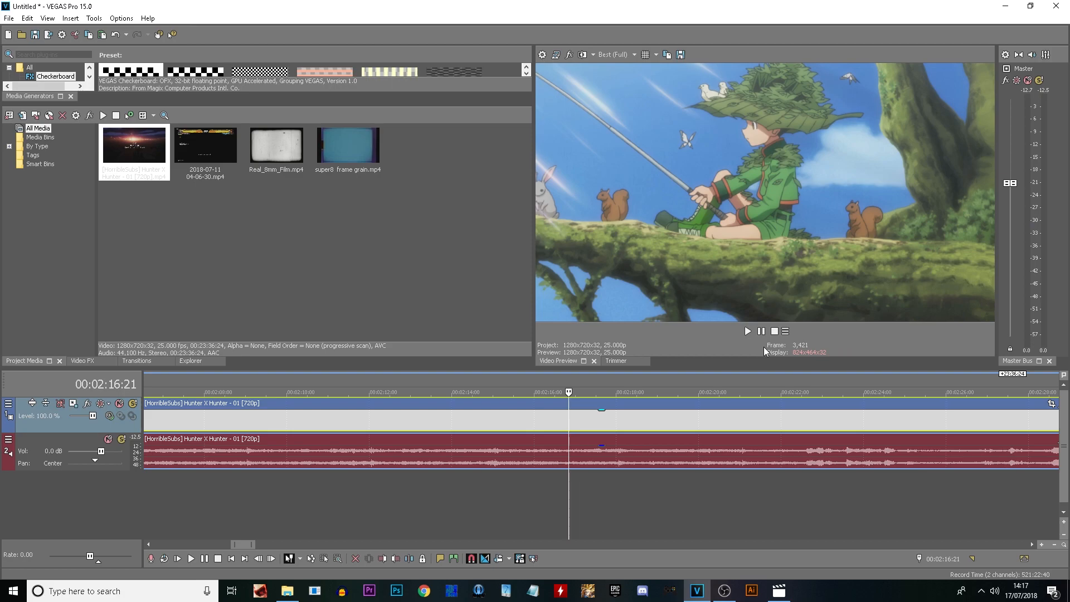
{"action": "key", "text": "space"}
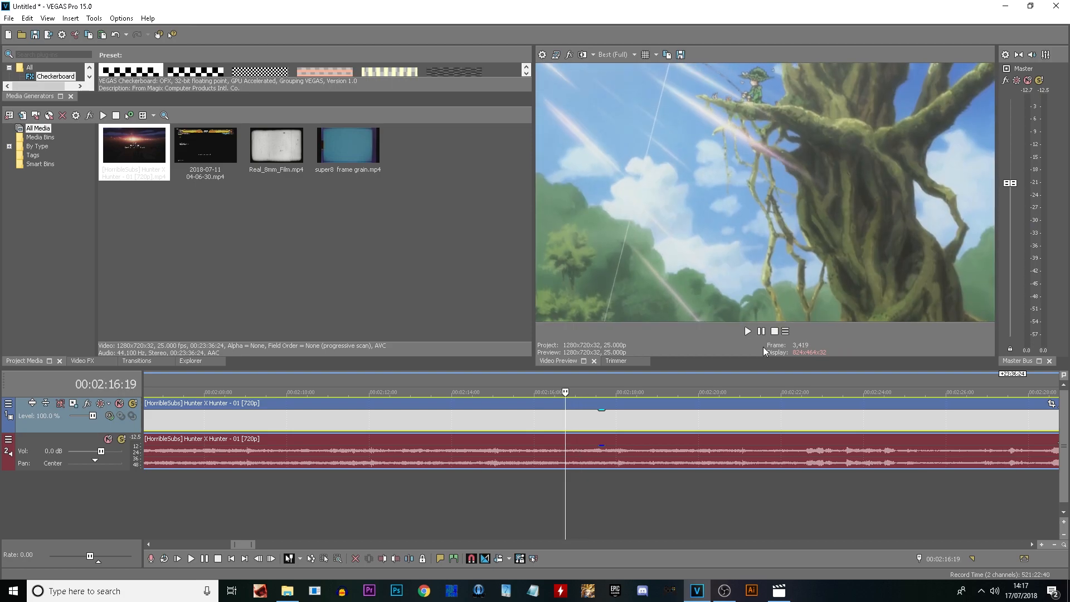
{"action": "key", "text": "Right"}
{"action": "key", "text": "s"}
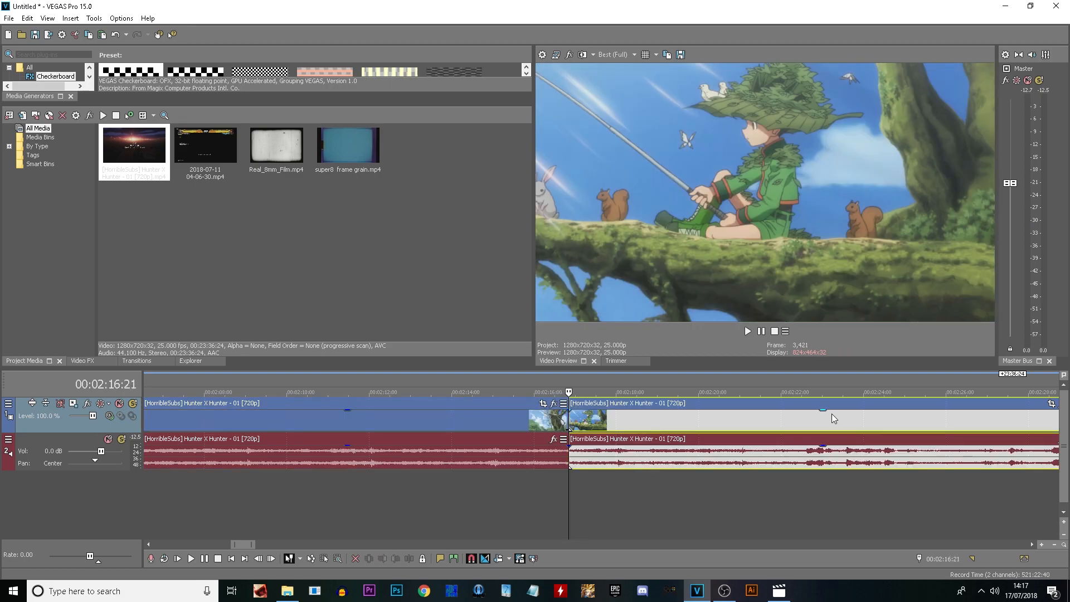
- Separate the episode's audio from its video and delete the audio pieces on both sides of the split
{"action": "left_click", "coordinate": [585, 419]}
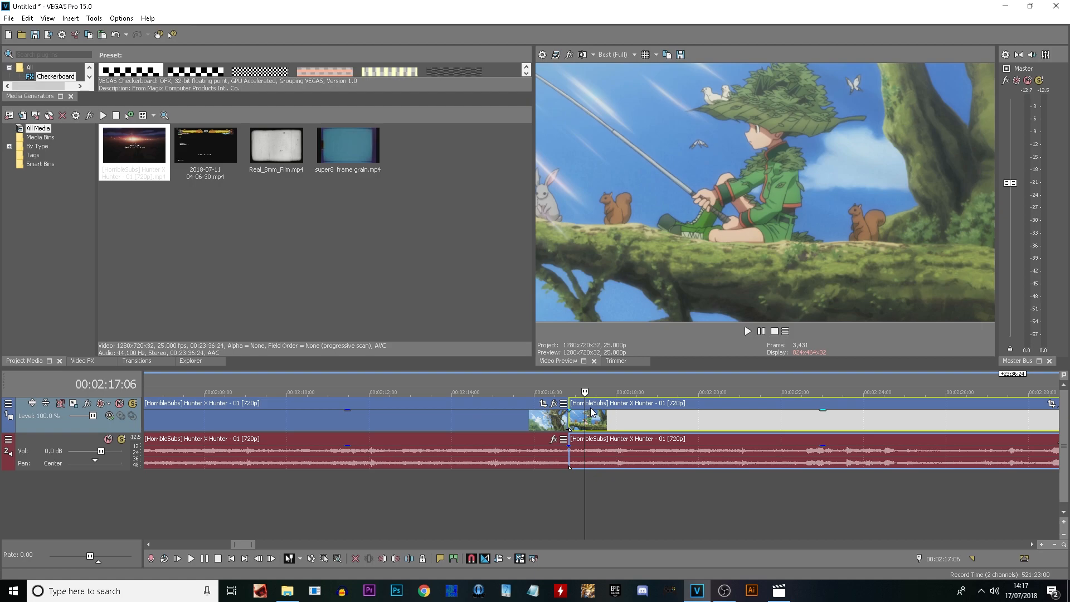
{"action": "left_click", "coordinate": [546, 425]}
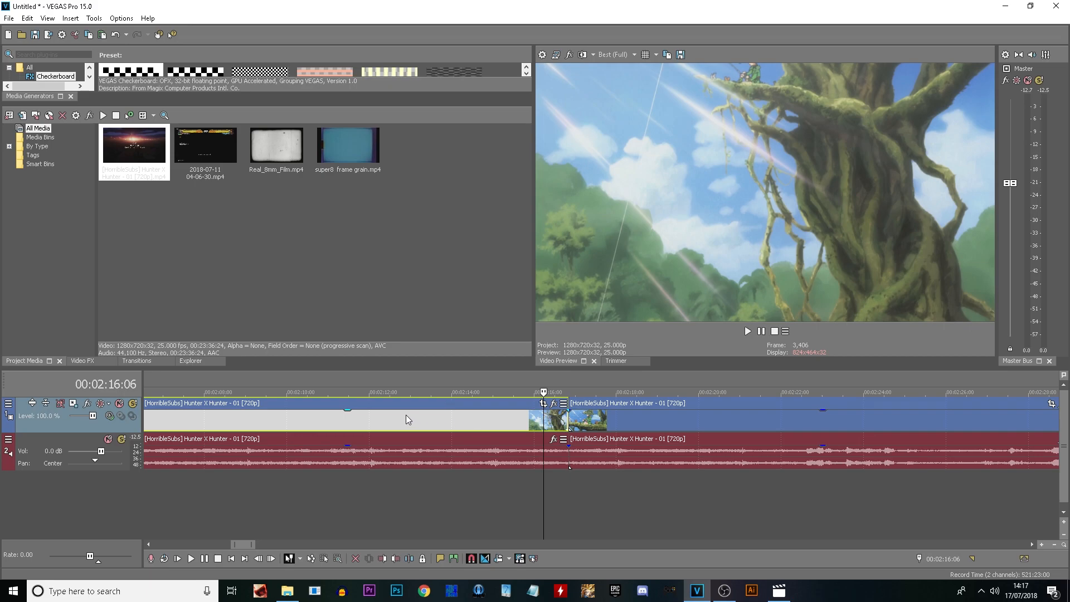
{"action": "left_click", "coordinate": [396, 462]}
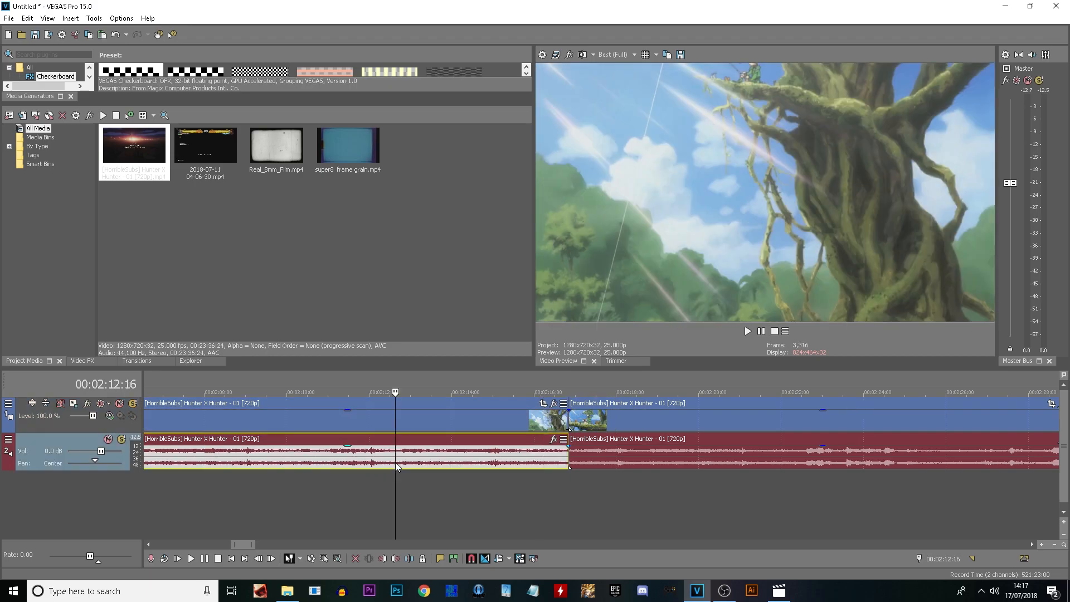
{"action": "left_click", "coordinate": [477, 426]}
{"action": "double_click", "coordinate": [490, 458]}
{"action": "key", "text": "Delete"}
{"action": "double_click", "coordinate": [576, 451]}
{"action": "key", "text": "Delete"}
- Delete the video piece that lies before the fishing shot
{"action": "key", "text": "space"}
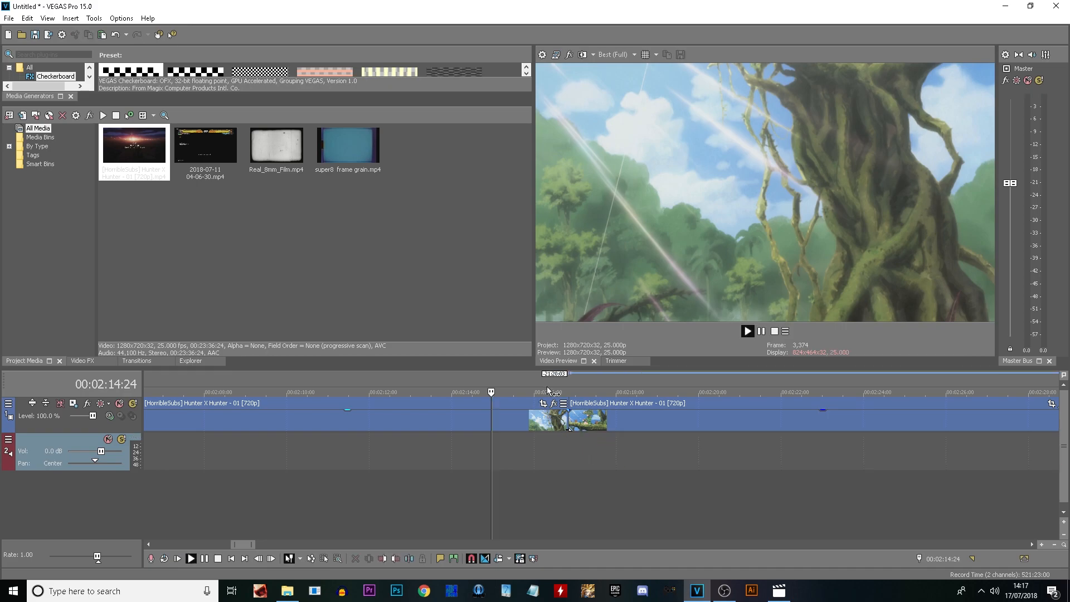
{"action": "key", "text": "space"}
{"action": "left_click", "coordinate": [525, 416]}
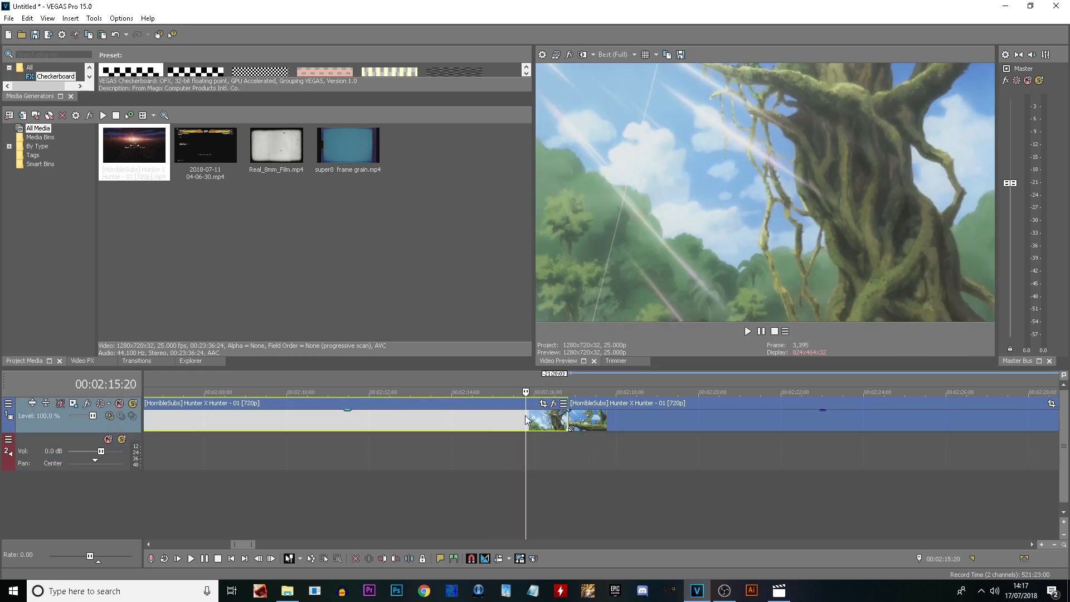
{"action": "key", "text": "Delete"}
- Find the end of the fishing shot frame by frame and cut out the dissolve between it and the close-up
{"action": "key", "text": "space"}
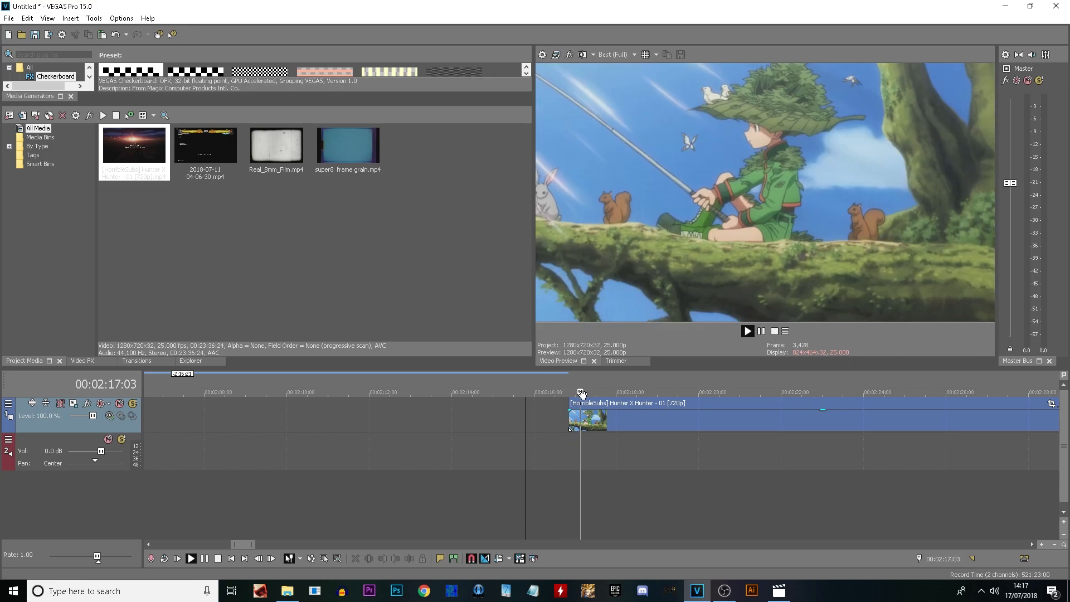
{"action": "key", "text": "space"}
{"action": "left_click", "coordinate": [601, 419]}
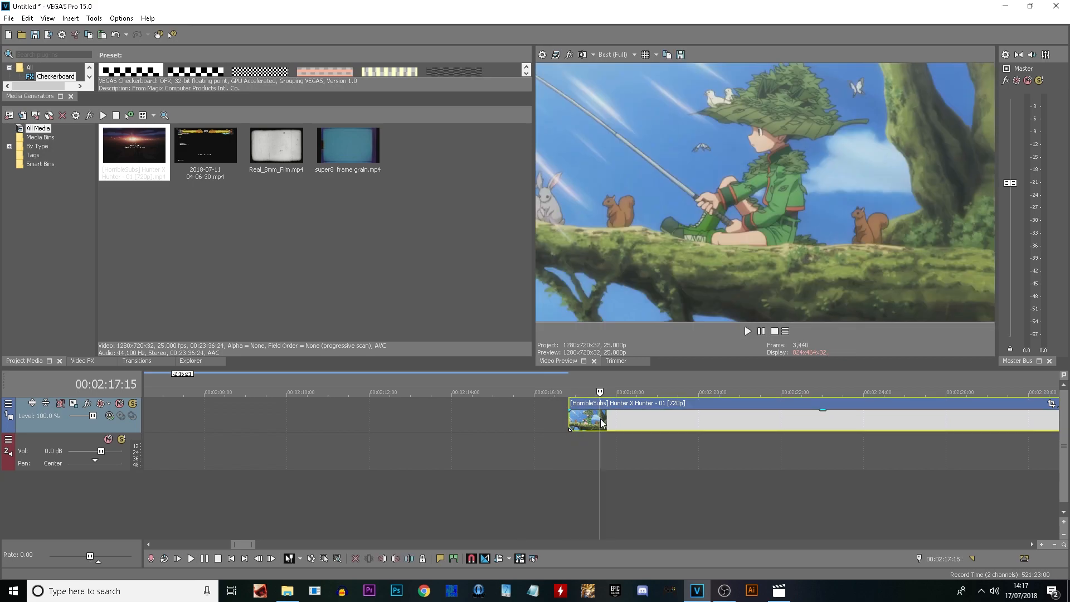
{"action": "left_click_drag", "start_coordinate": [609, 424], "coordinate": [670, 413]}
{"action": "key", "text": "space"}
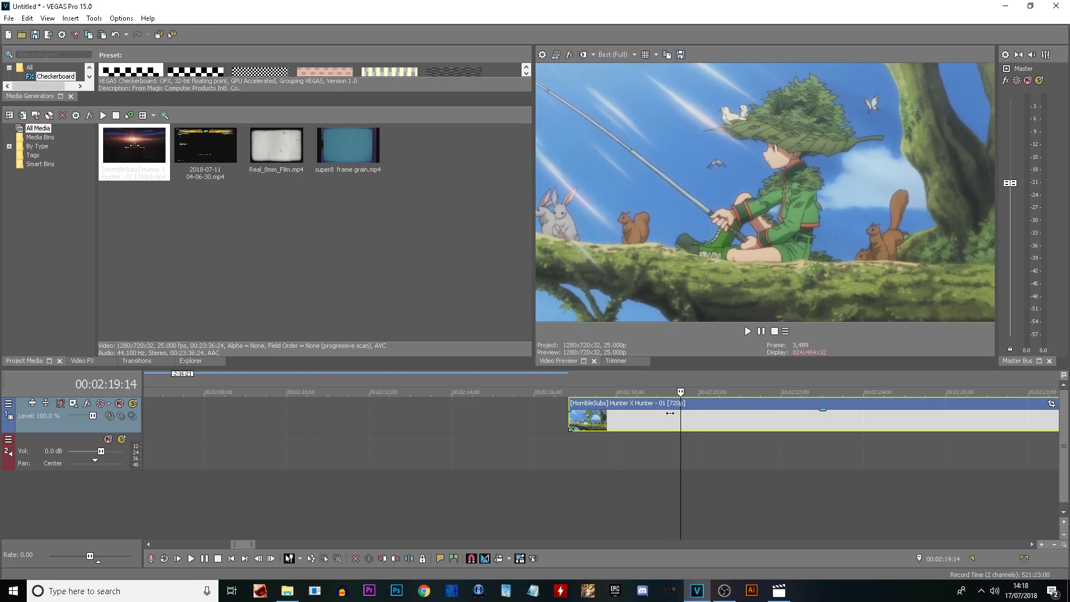
{"action": "key", "text": "Return"}
{"action": "key", "text": "Return"}
{"action": "key", "text": "Return"}
{"action": "key", "text": "Return"}
{"action": "key", "text": "Return"}
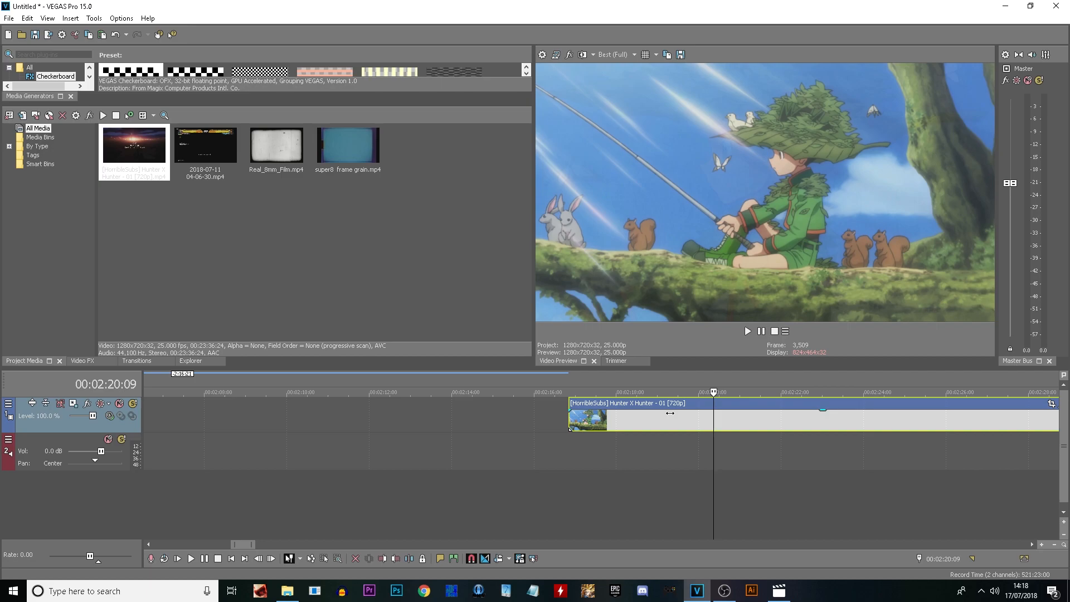
{"action": "key", "text": "Return"}
{"action": "key", "text": "Return"}
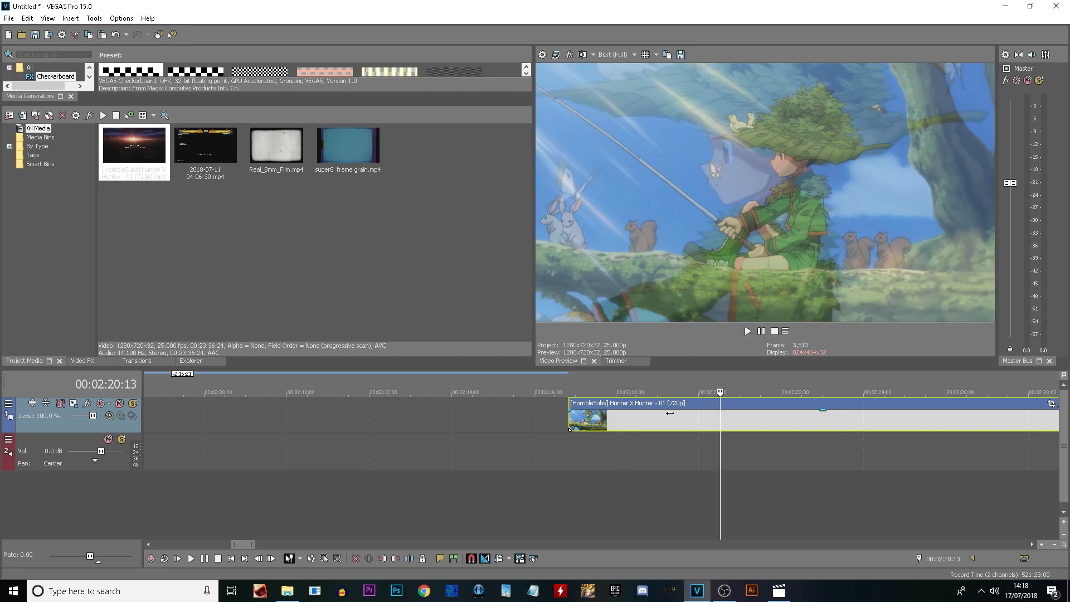
{"action": "key", "text": "Left"}
{"action": "key", "text": "Left"}
{"action": "key", "text": "Left"}
{"action": "key", "text": "Left"}
{"action": "key", "text": "Left"}
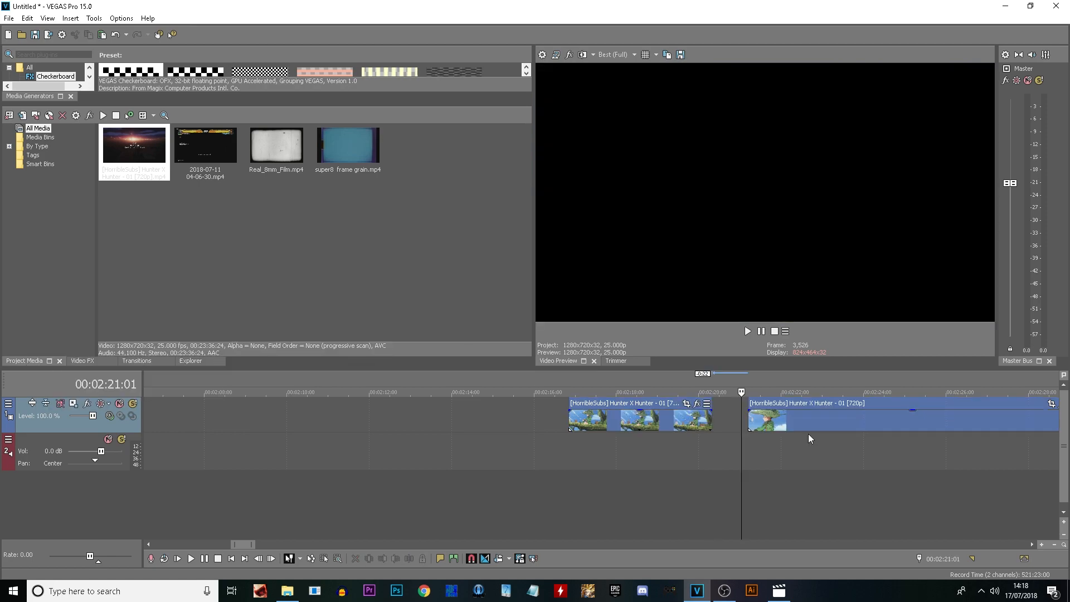
- Split the close-up clip shortly after 00:02:22:00 and delete the rest of the episode behind it
{"action": "left_click", "coordinate": [808, 434]}
{"action": "key", "text": "s"}
{"action": "left_click", "coordinate": [858, 422]}
{"action": "key", "text": "Delete"}
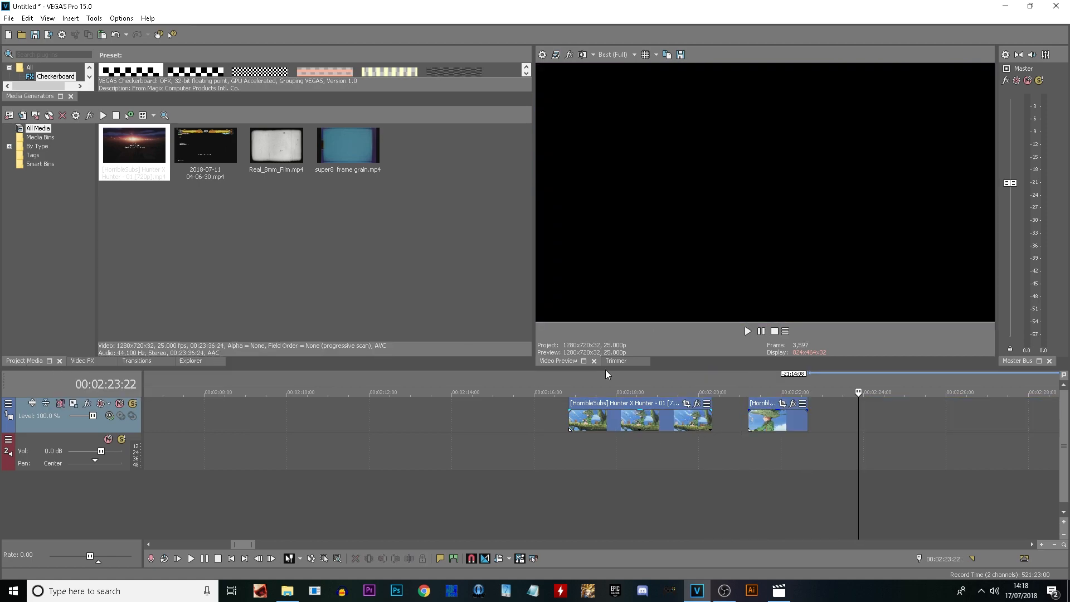
- Review the two remaining clips and move the close-up clip farther along the timeline, to about 00:02:30:00
{"action": "left_click", "coordinate": [605, 375]}
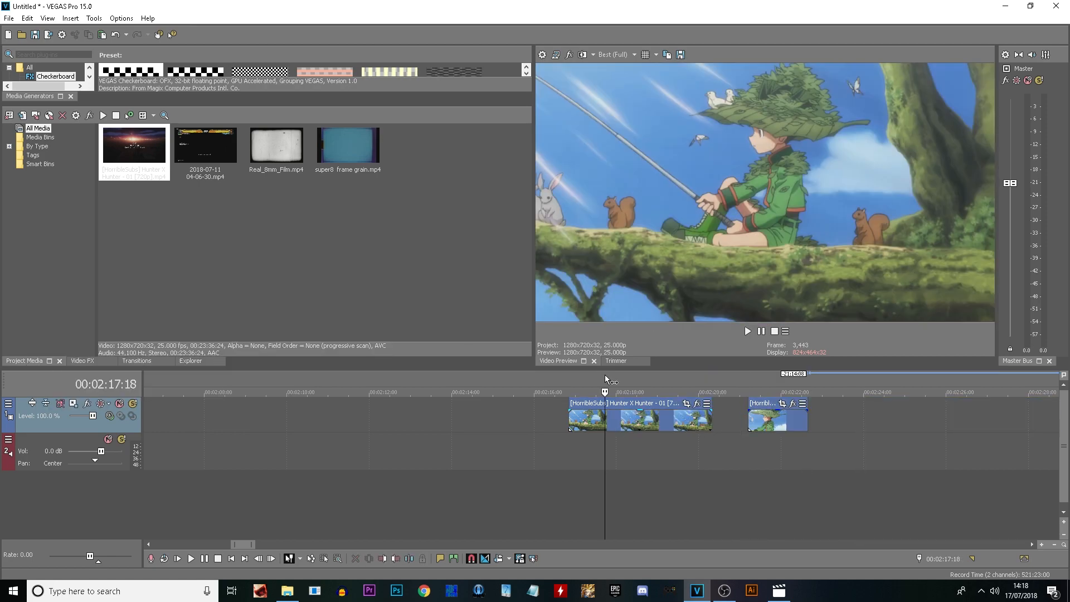
{"action": "left_click", "coordinate": [774, 377]}
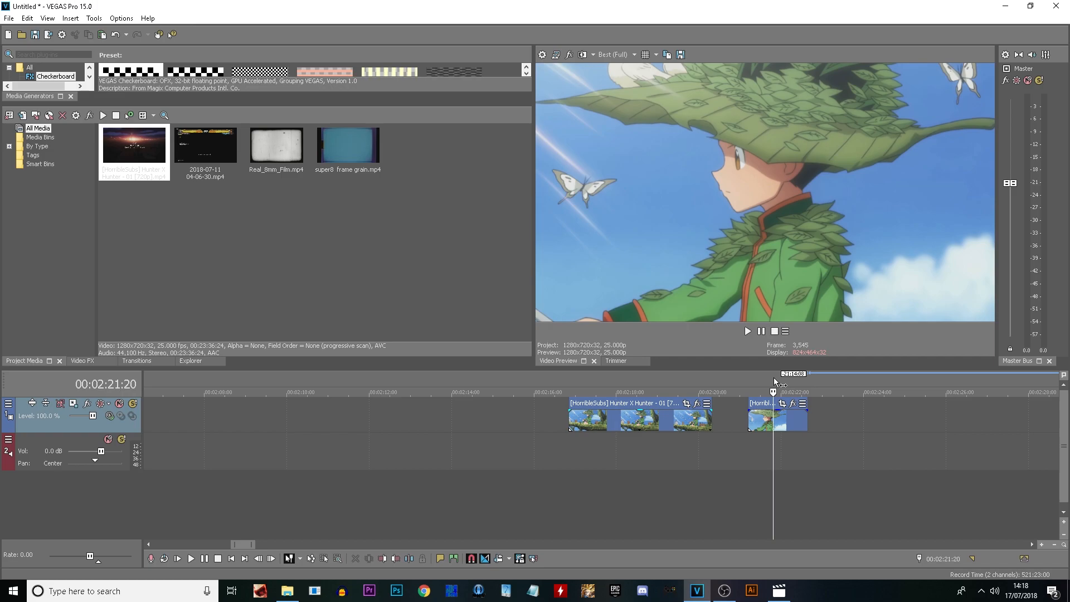
{"action": "left_click", "coordinate": [641, 383]}
{"action": "scroll", "coordinate": [629, 403], "scroll_direction": "down", "scroll_amount": 3}
{"action": "scroll", "coordinate": [629, 402], "scroll_direction": "up", "scroll_amount": 2}
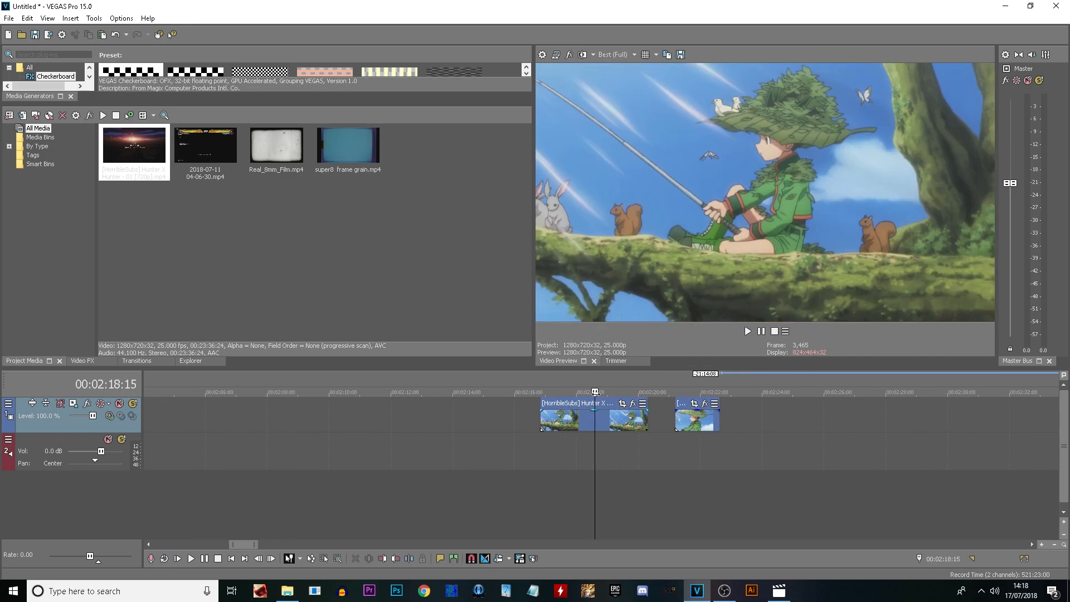
{"action": "left_click", "coordinate": [536, 386]}
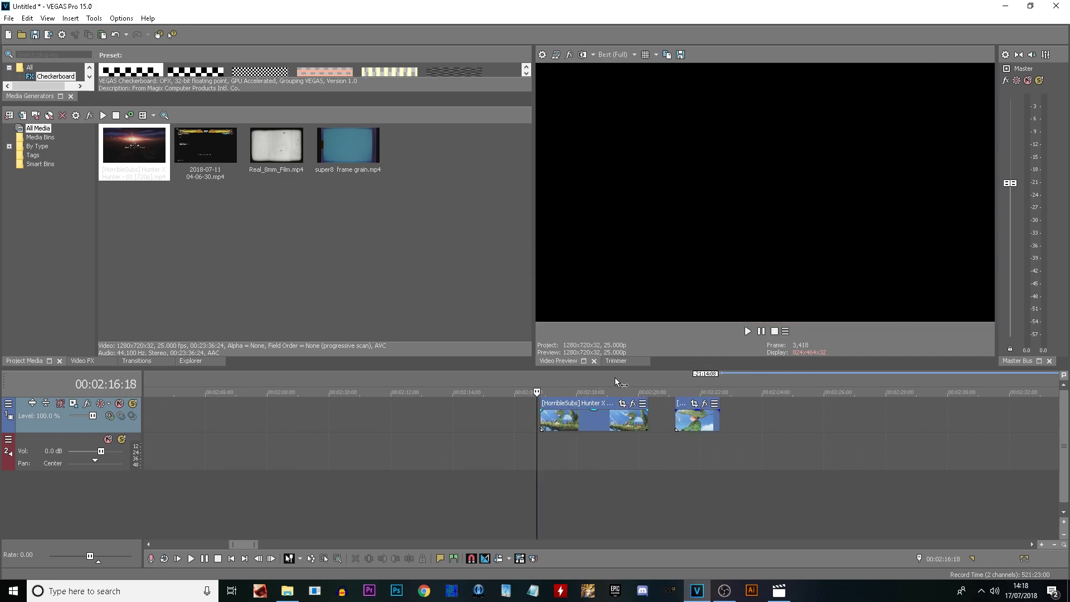
{"action": "left_click", "coordinate": [689, 389]}
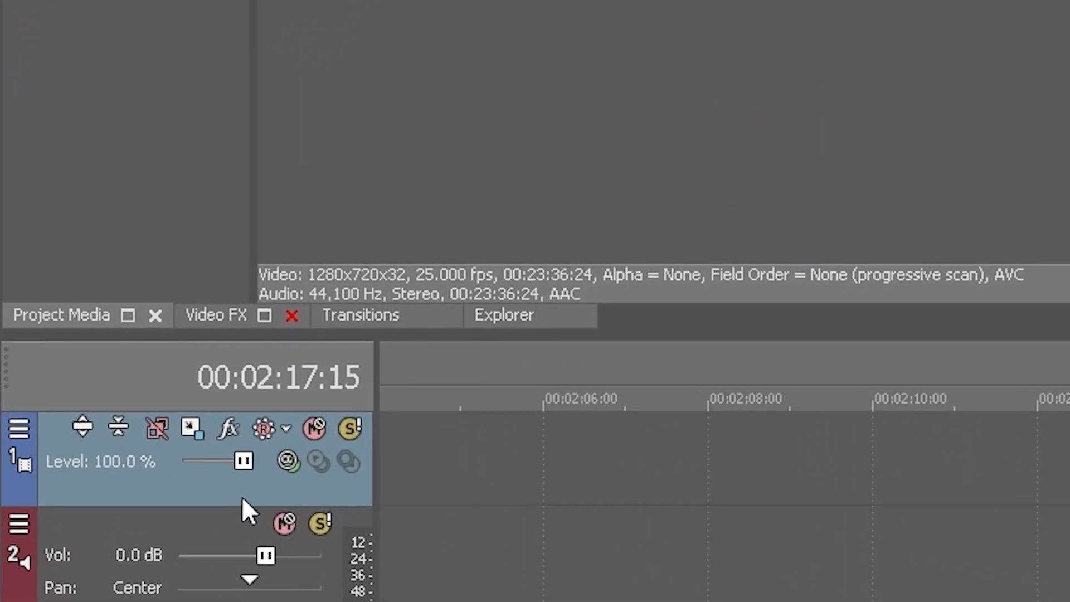
- Insert a video track above the episode clips and place Real_8mm_Film.mp4 on it, aligned with the start of the fishing shot
{"action": "right_click", "coordinate": [92, 429]}
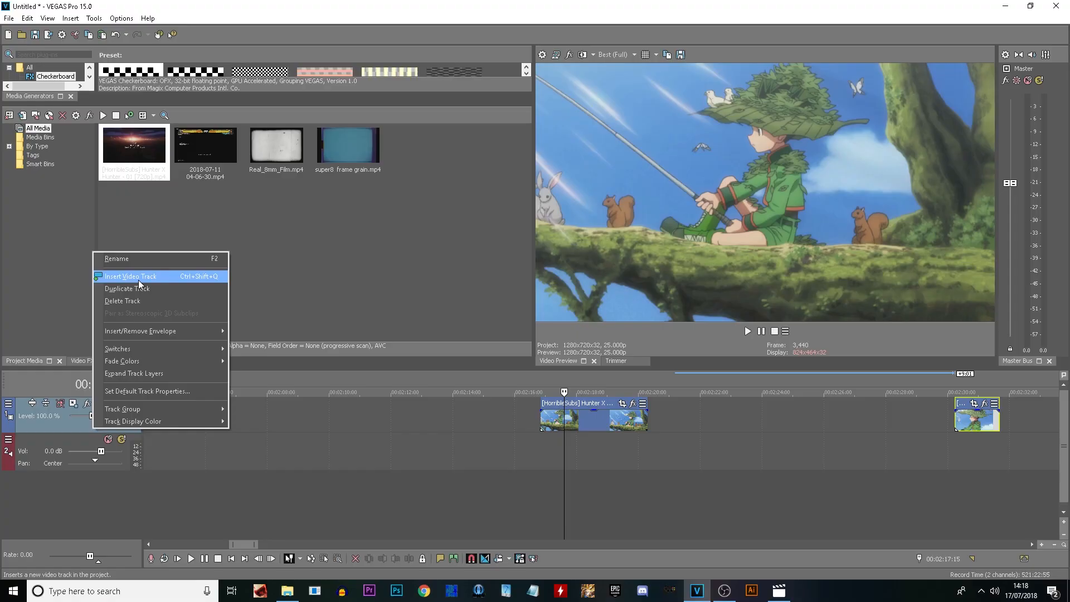
{"action": "left_click", "coordinate": [383, 86]}
{"action": "left_click", "coordinate": [268, 166]}
{"action": "left_click", "coordinate": [261, 171]}
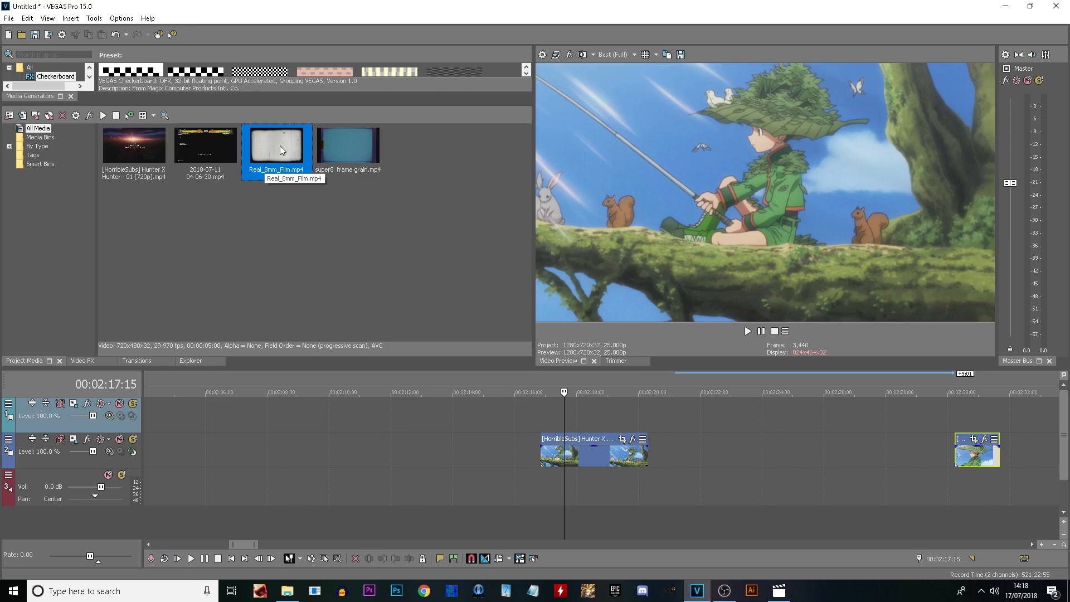
{"action": "left_click_drag", "start_coordinate": [275, 149], "coordinate": [455, 421]}
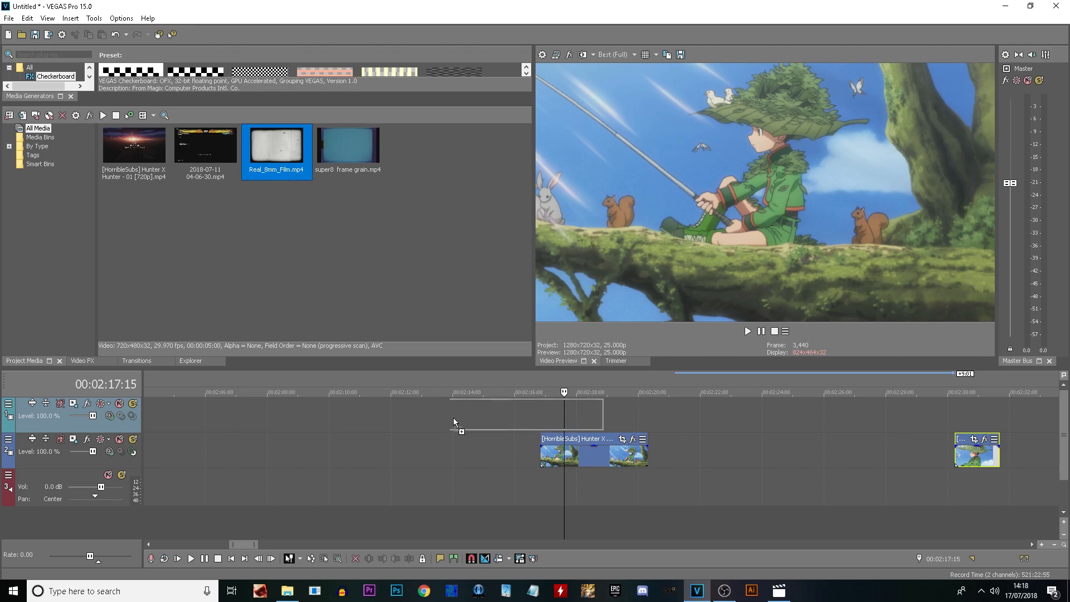
{"action": "left_click_drag", "start_coordinate": [547, 422], "coordinate": [549, 422]}
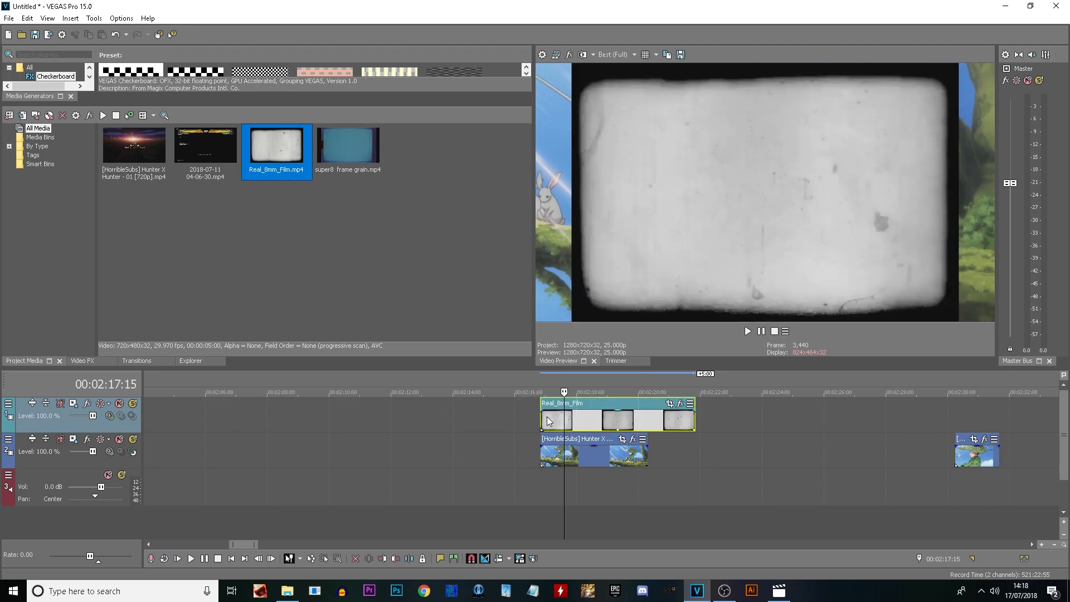
- Preview the Real_8mm_Film overlay and disable Maintain aspect ratio in its event properties
{"action": "left_click", "coordinate": [596, 391]}
{"action": "left_click", "coordinate": [747, 331]}
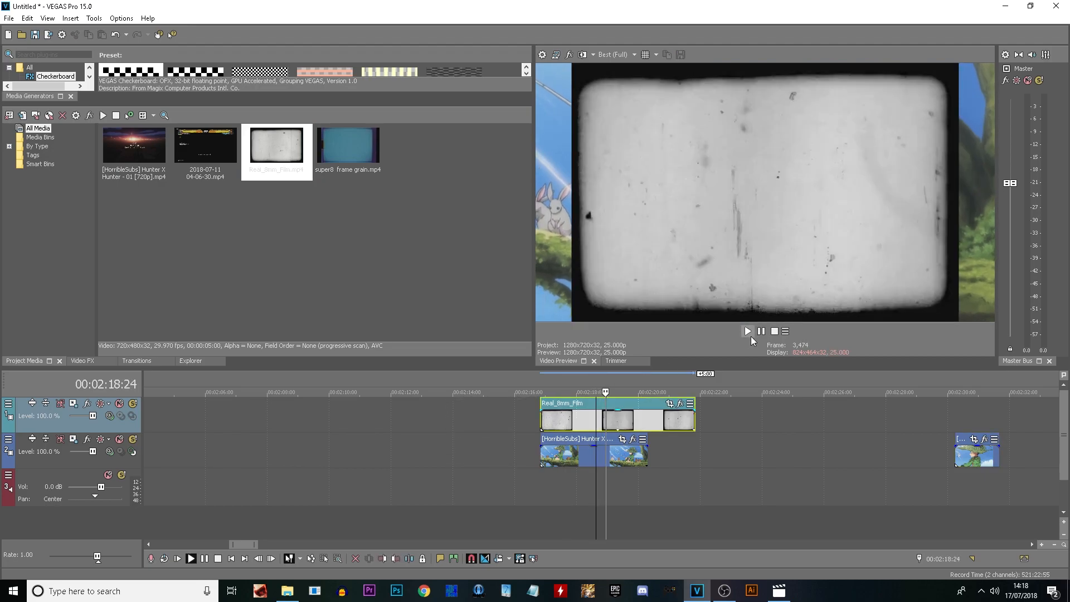
{"action": "left_click", "coordinate": [545, 379]}
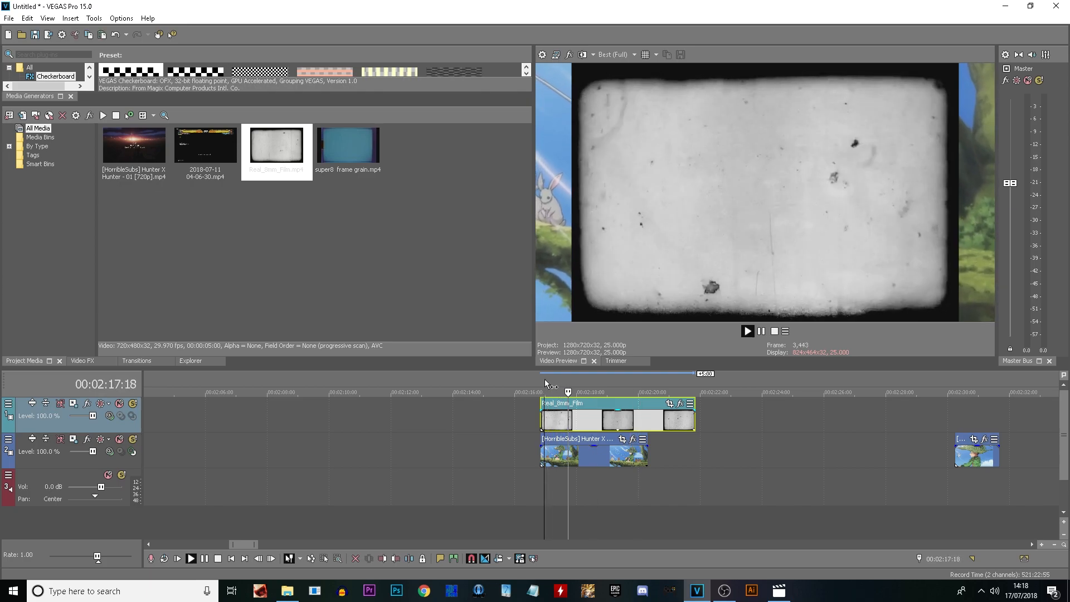
{"action": "left_click", "coordinate": [562, 427]}
{"action": "right_click", "coordinate": [564, 428]}
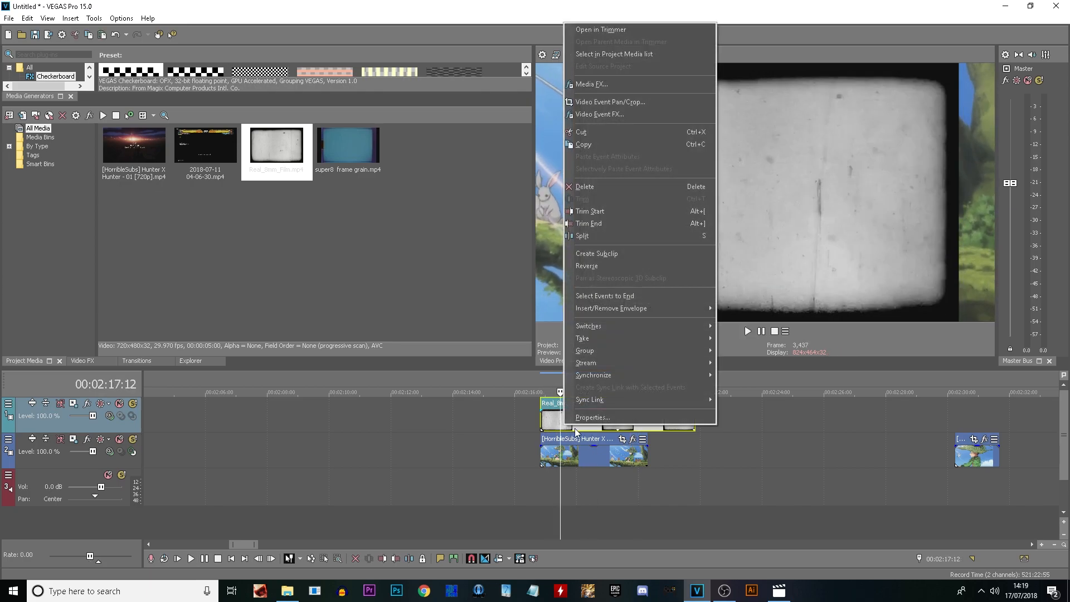
{"action": "left_click", "coordinate": [580, 415]}
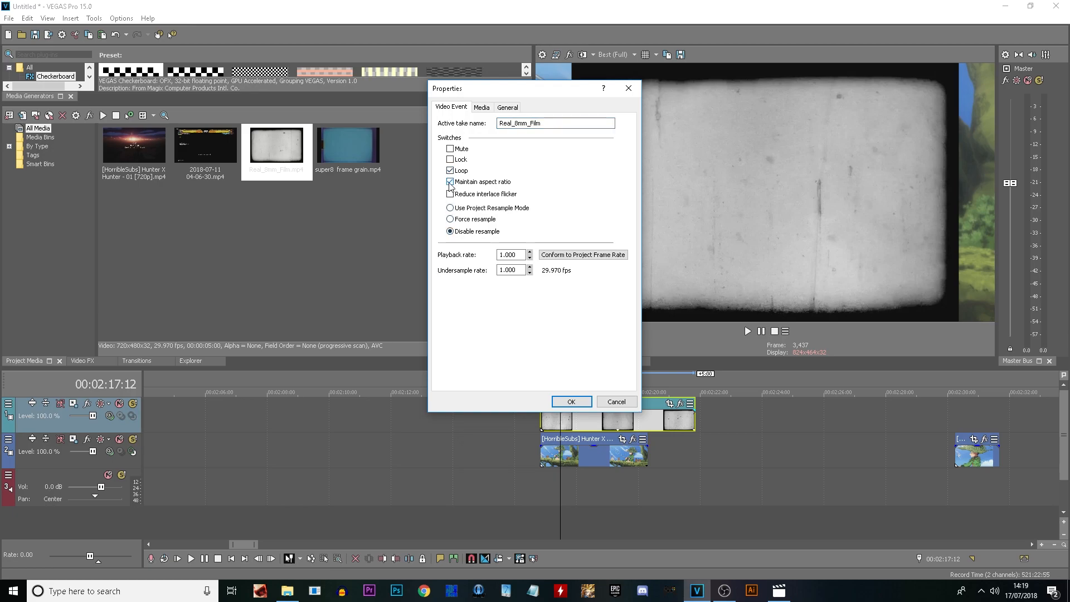
{"action": "left_click", "coordinate": [572, 402]}
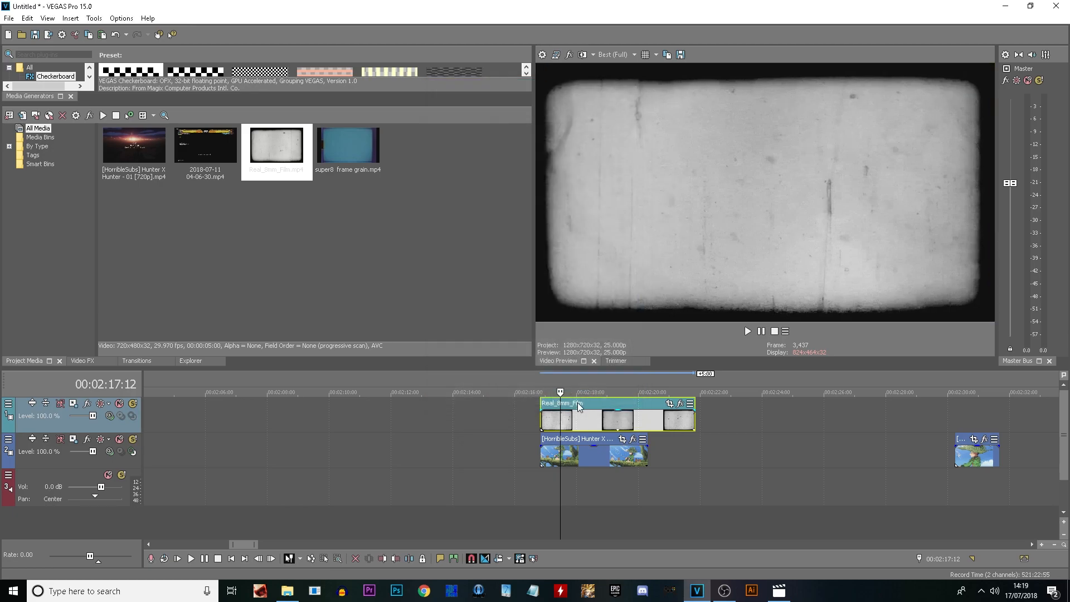
- Crop the Real_8mm_Film event to 582.9 × 388.6 inside its black border and delete the Position keyframe at its start
{"action": "left_click", "coordinate": [670, 403]}
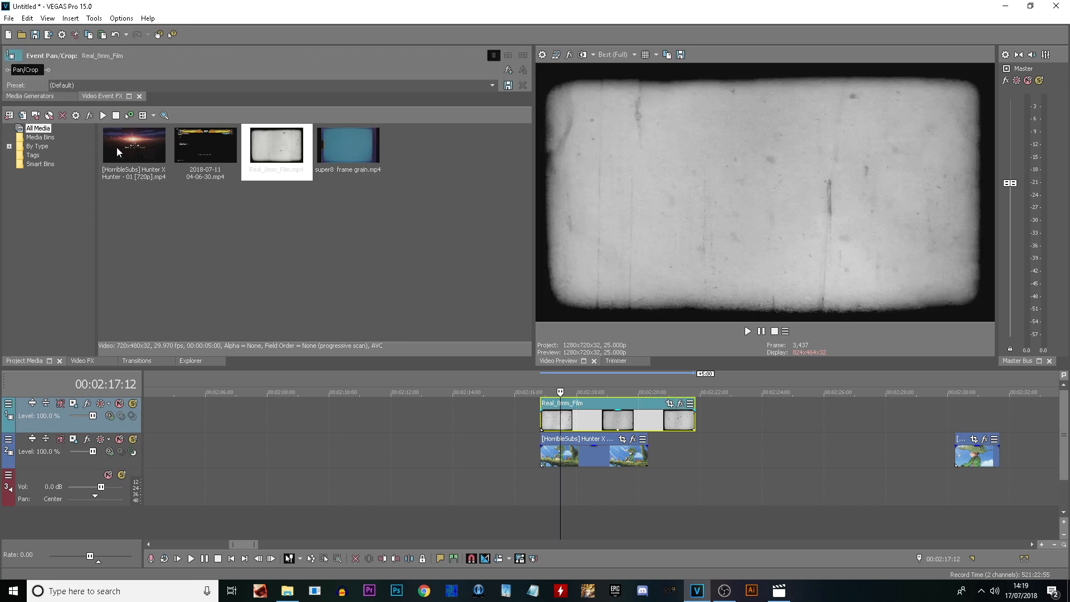
{"action": "left_click_drag", "start_coordinate": [455, 192], "coordinate": [435, 192]}
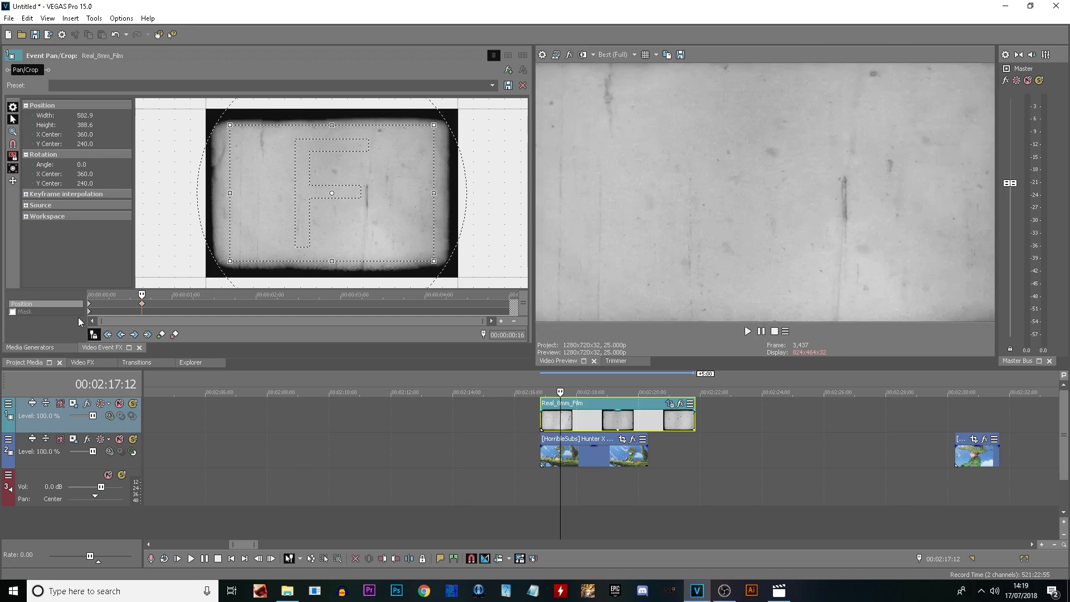
{"action": "right_click", "coordinate": [91, 307]}
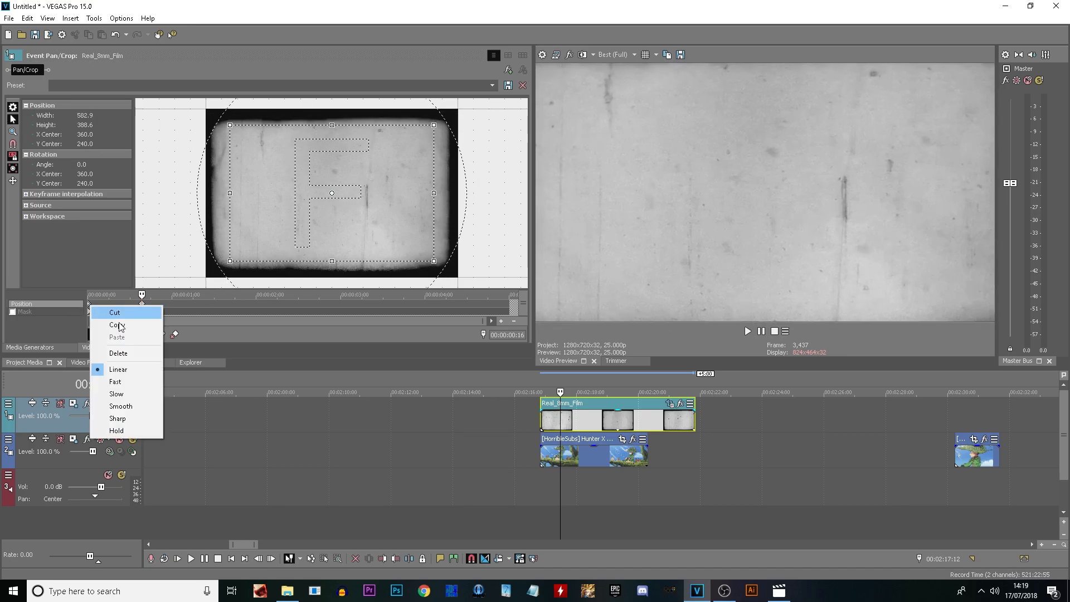
{"action": "left_click", "coordinate": [137, 355]}
{"action": "left_click", "coordinate": [565, 374]}
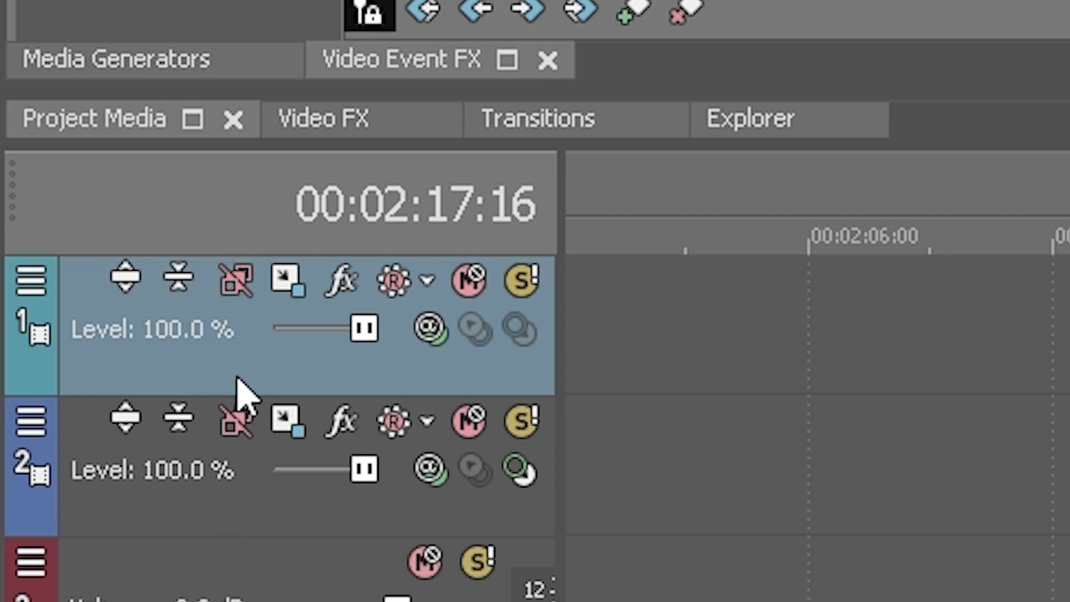
- Set the compositing mode of the film grain track to Overlay and play back the fishing shot with it
{"action": "left_click", "coordinate": [245, 563]}
{"action": "left_click", "coordinate": [270, 370]}
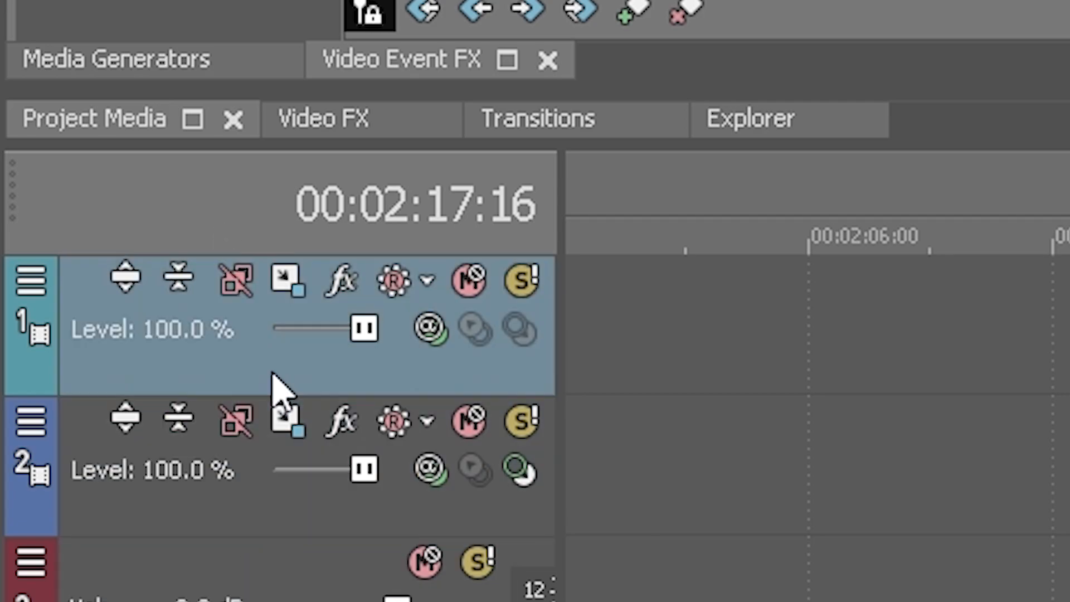
{"action": "left_click", "coordinate": [431, 334]}
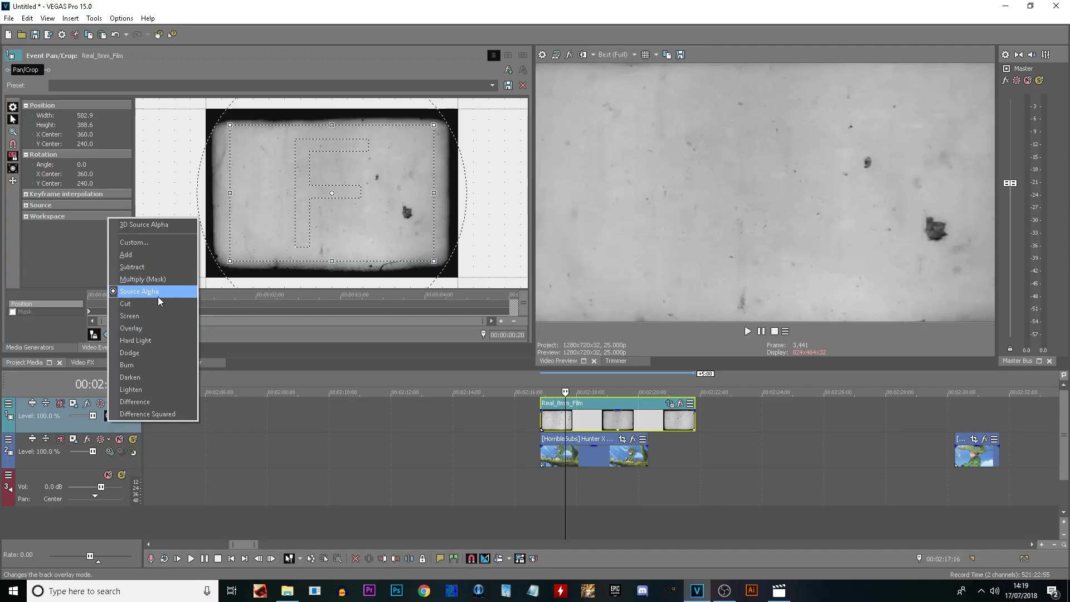
{"action": "left_click", "coordinate": [159, 329]}
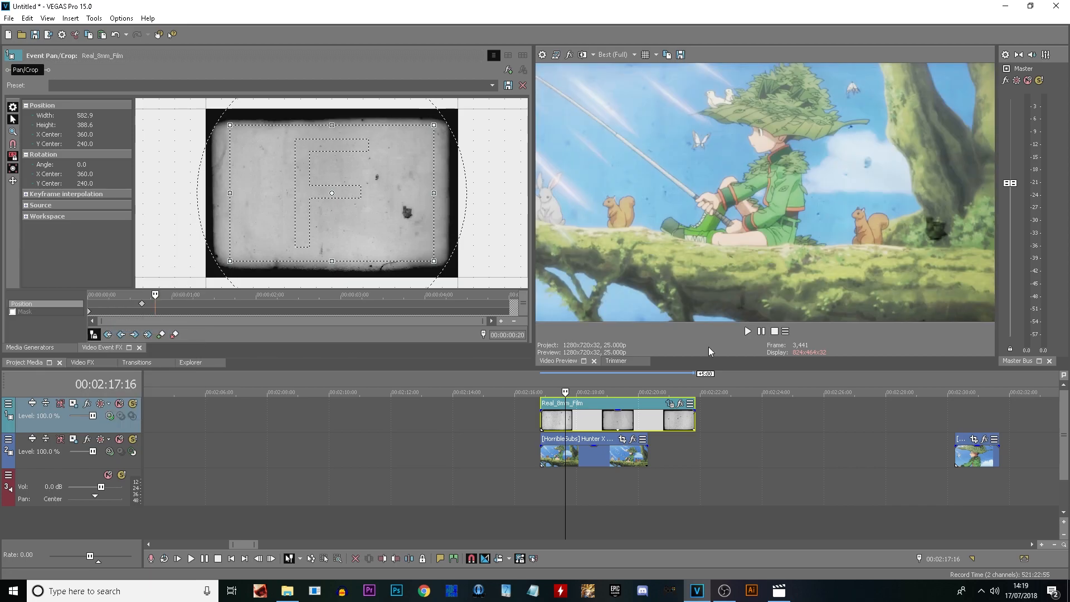
{"action": "left_click", "coordinate": [749, 330]}
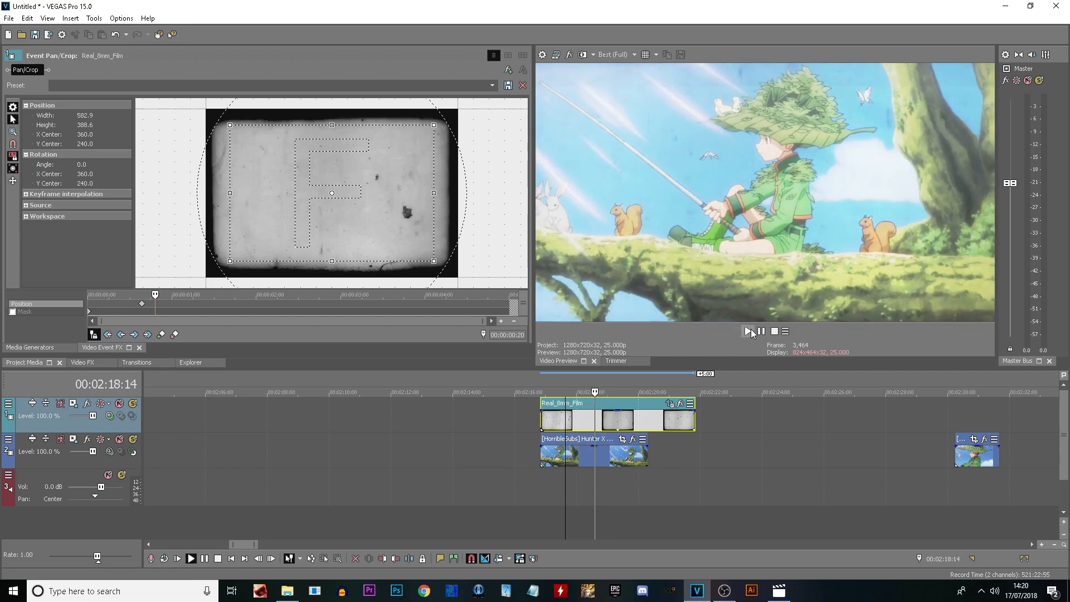
{"action": "key", "text": "space"}
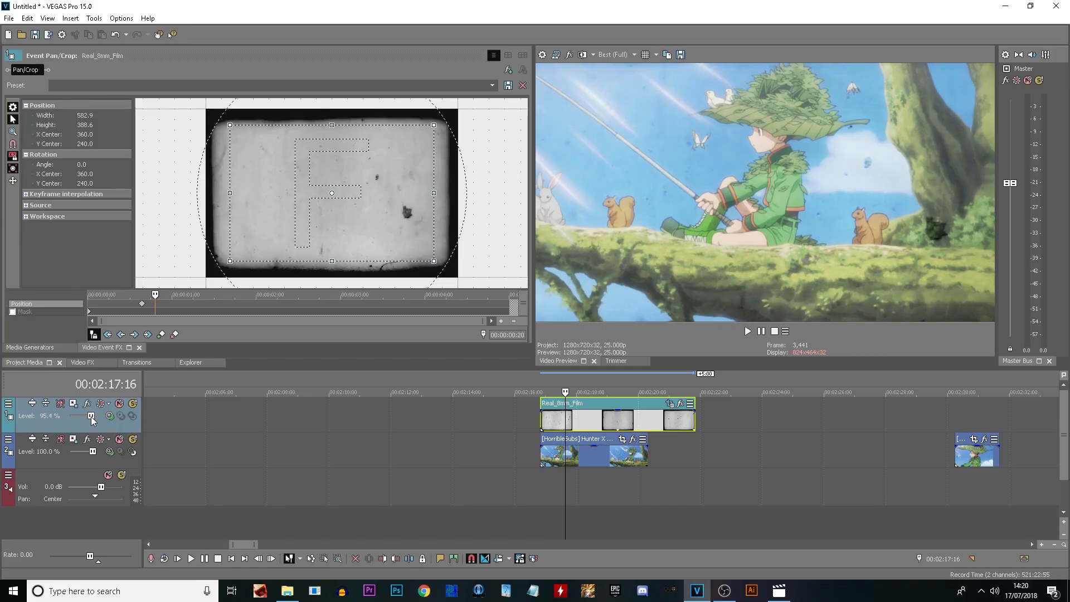
- Lower the film grain track's level to 29.5 % and preview the fishing shot several times from its start
{"action": "left_click_drag", "start_coordinate": [93, 421], "coordinate": [75, 418]}
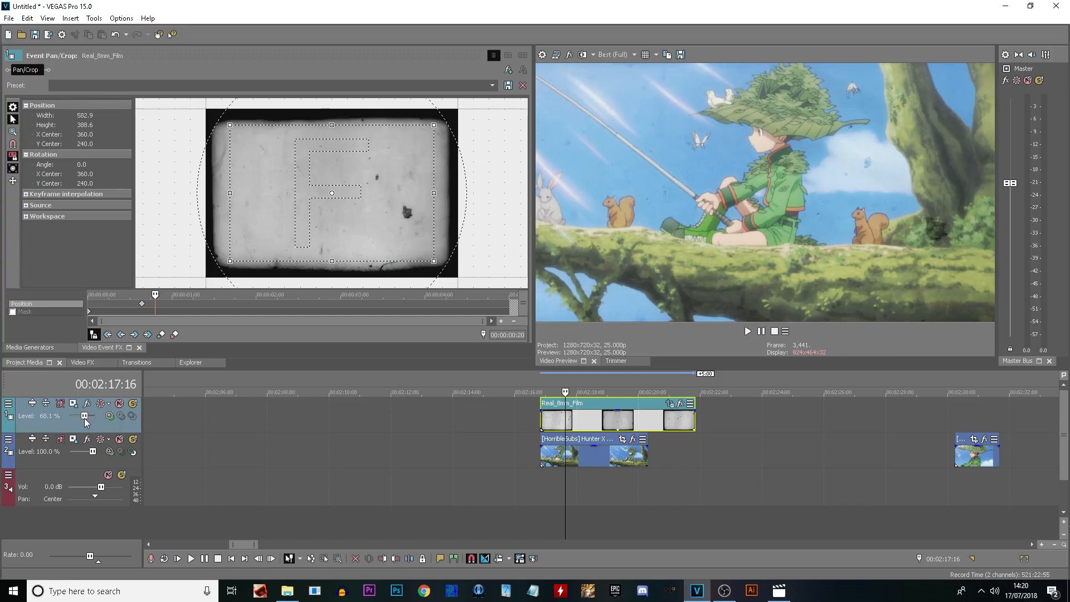
{"action": "key", "text": "space"}
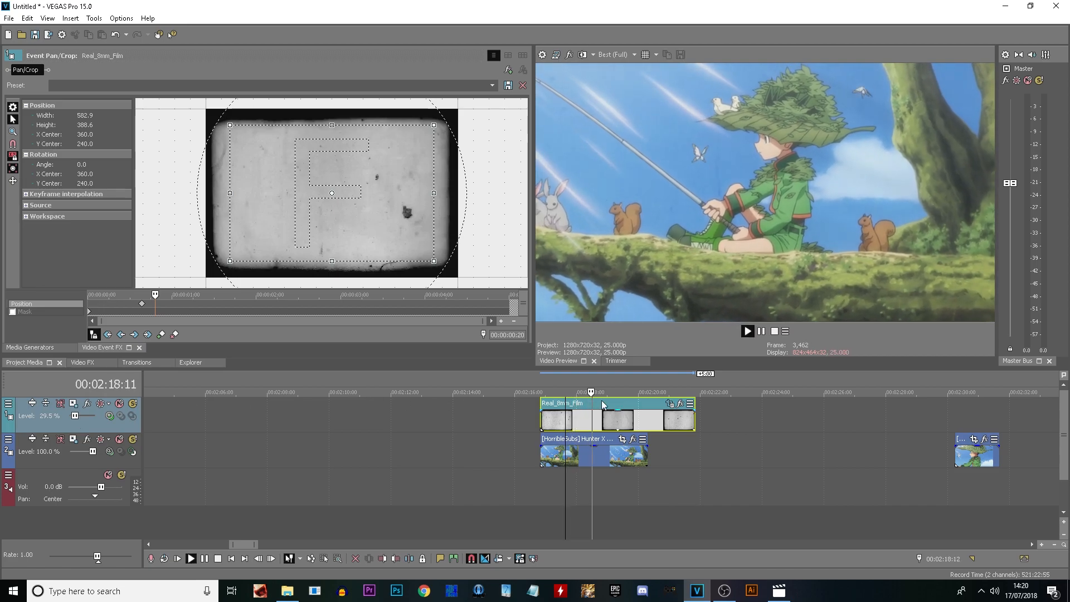
{"action": "left_click", "coordinate": [543, 372]}
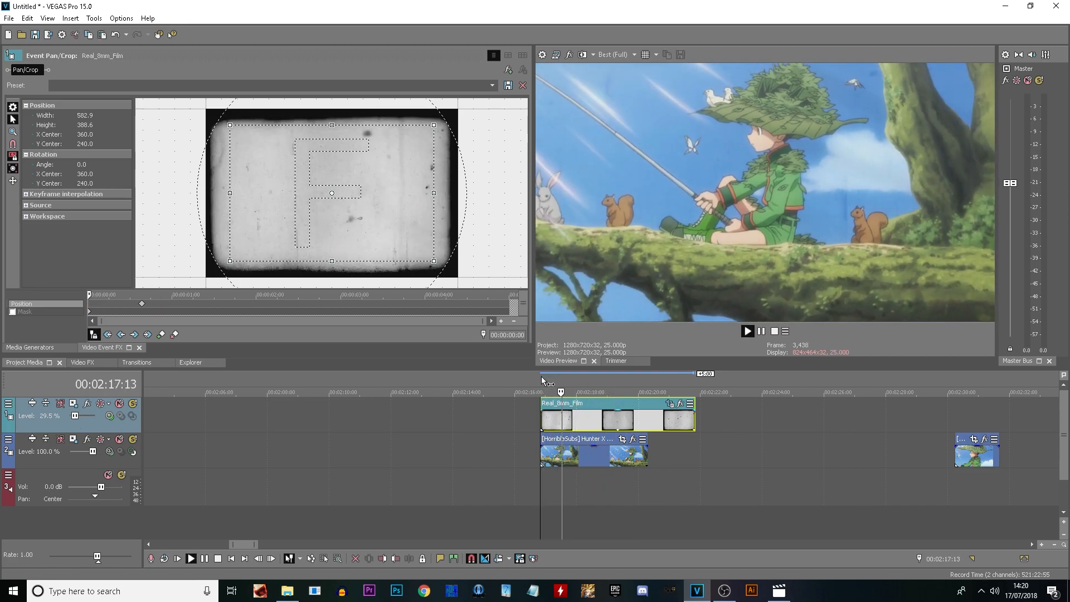
{"action": "left_click", "coordinate": [563, 381]}
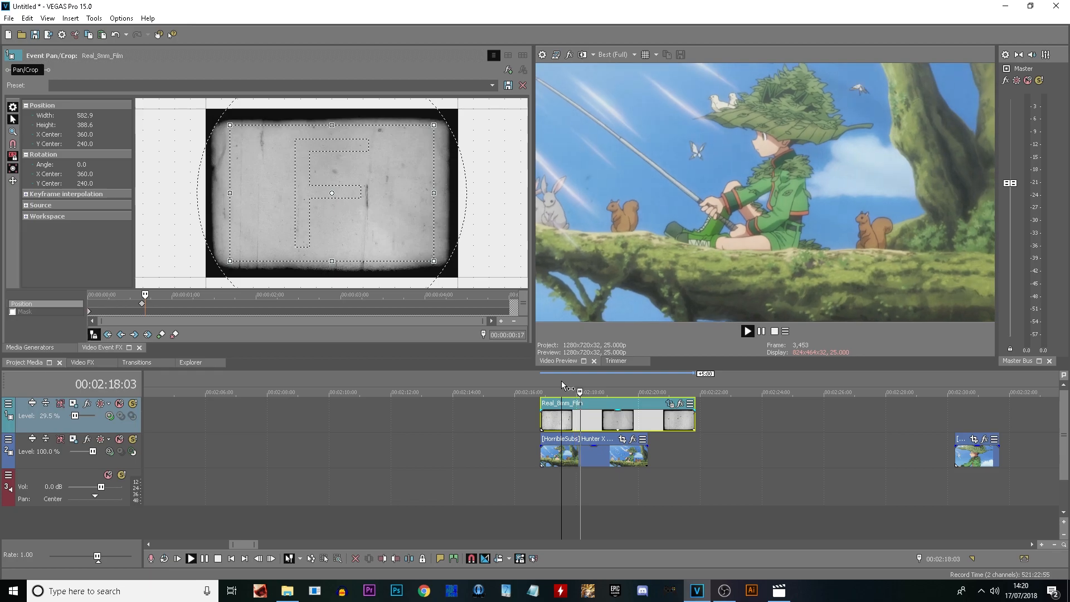
{"action": "key", "text": "space"}
{"action": "key", "text": "space"}
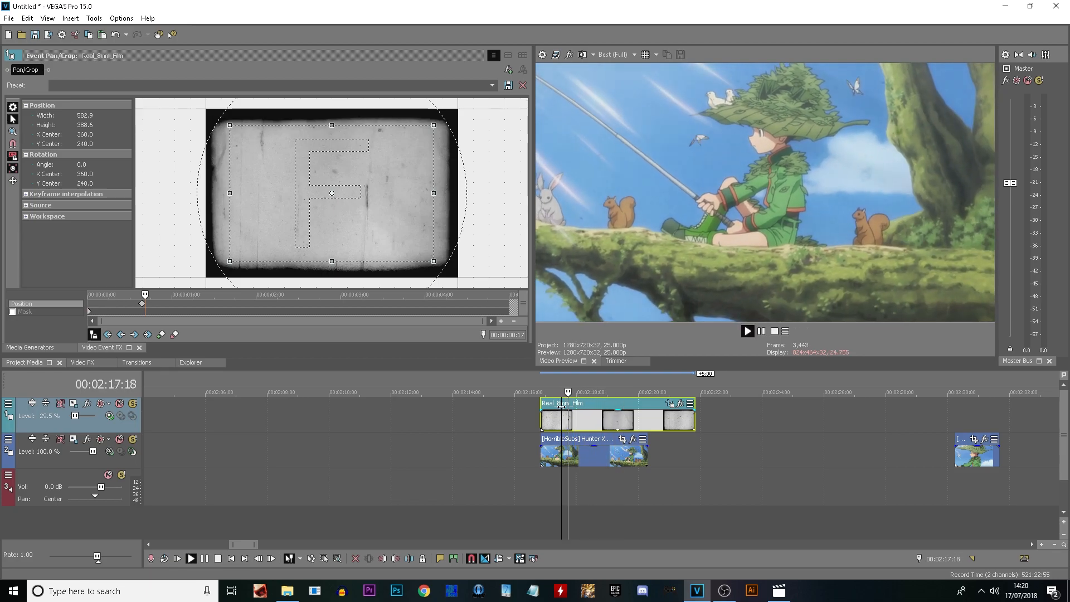
{"action": "left_click", "coordinate": [571, 375]}
{"action": "key", "text": "space"}
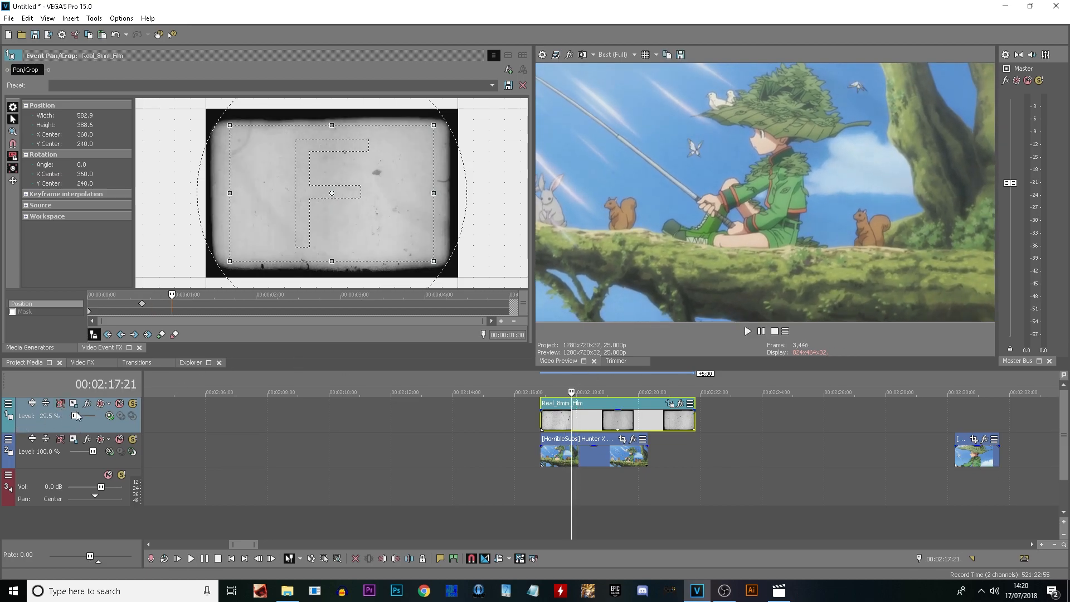
- Move the close-up clip nearer to the fishing shot, to about 00:02:23:14, and check it in the preview
{"action": "left_click_drag", "start_coordinate": [973, 463], "coordinate": [778, 467]}
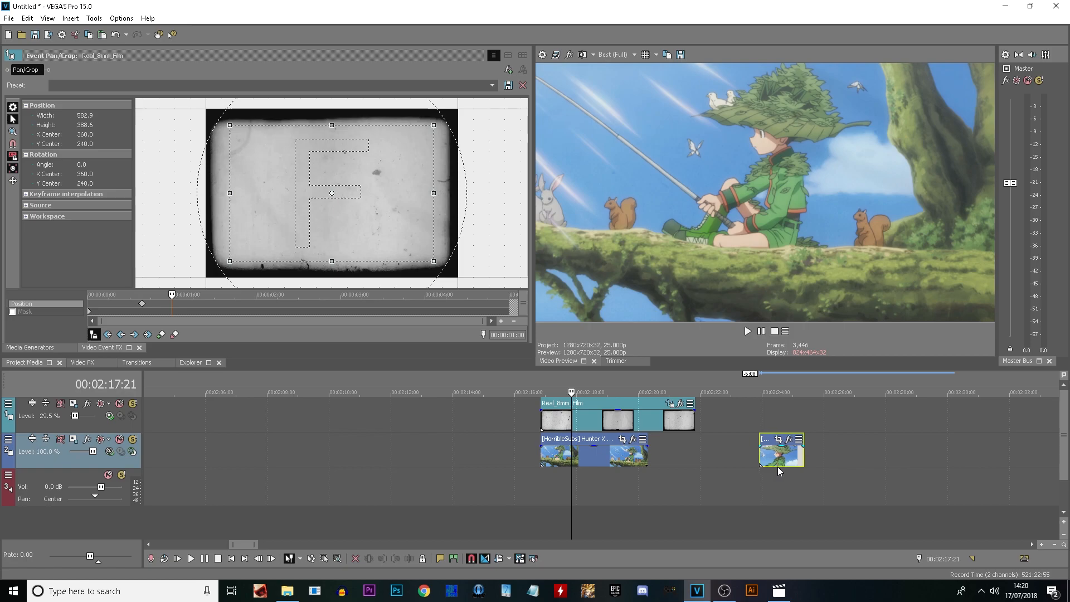
{"action": "key", "text": "space"}
{"action": "left_click", "coordinate": [732, 382]}
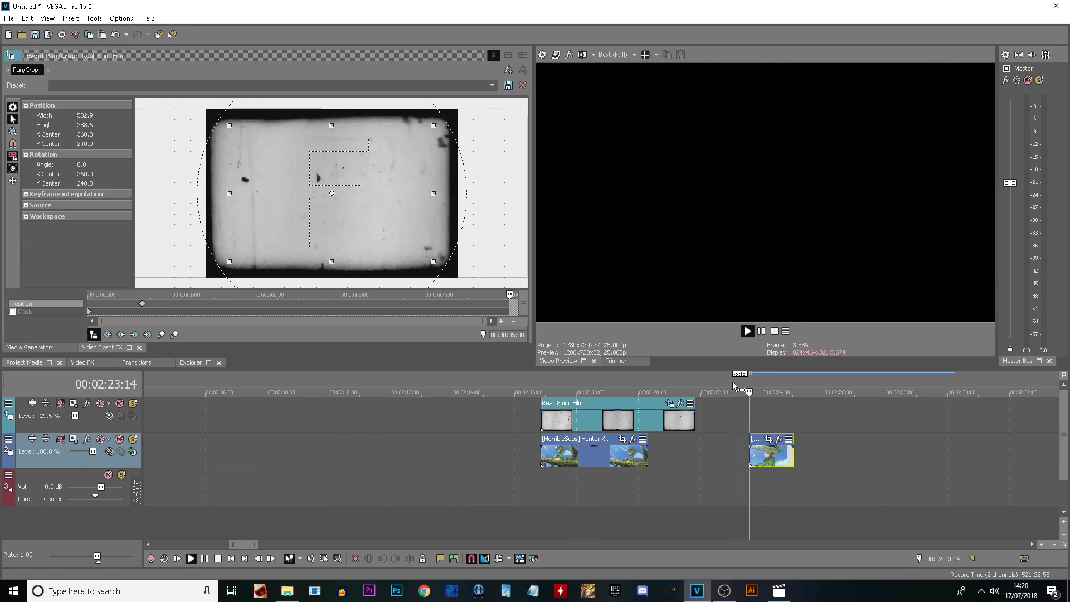
{"action": "left_click_drag", "start_coordinate": [741, 388], "coordinate": [758, 388]}
- Return the film grain track's level to 100 % and compare the fishing shot with the uncovered close-up clip
{"action": "left_click_drag", "start_coordinate": [77, 415], "coordinate": [138, 423]}
{"action": "key", "text": "space"}
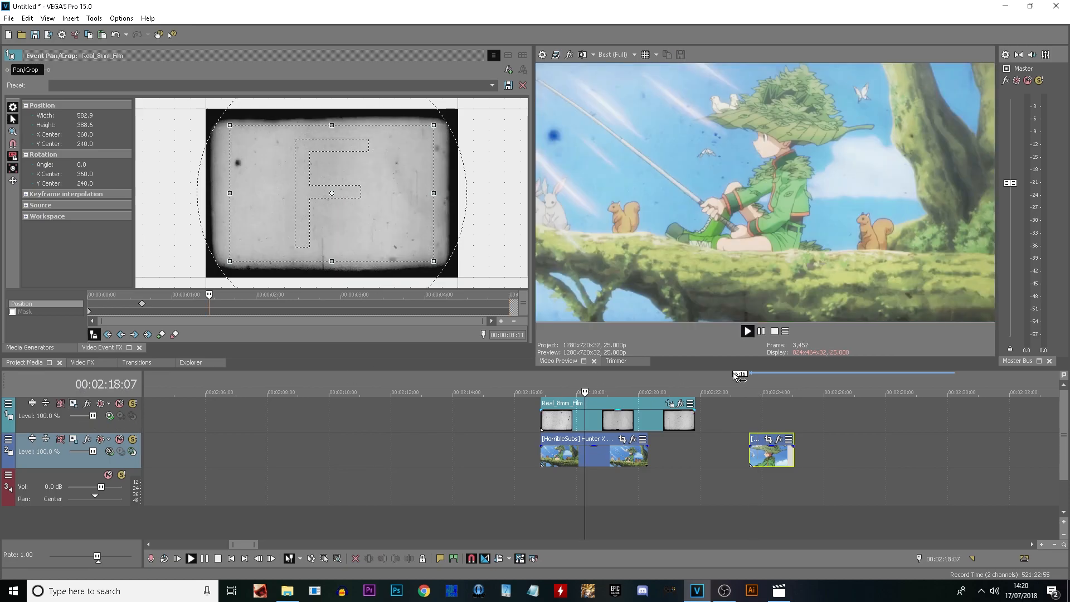
{"action": "left_click", "coordinate": [760, 381]}
{"action": "key", "text": "space"}
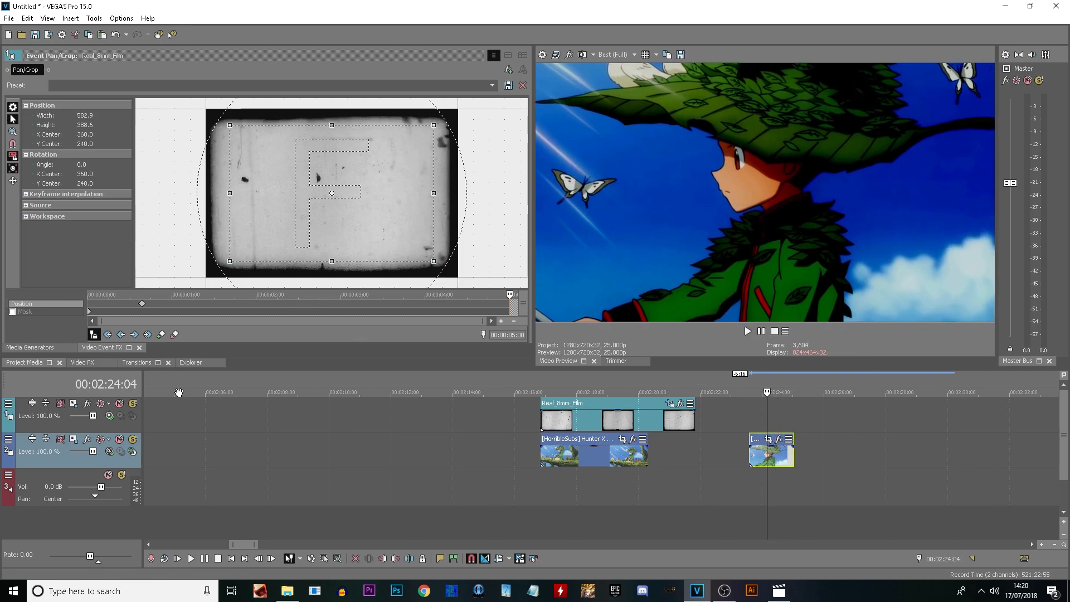
- Try the Difference Squared compositing mode on the film grain track and switch it back to Overlay
{"action": "left_click", "coordinate": [571, 387]}
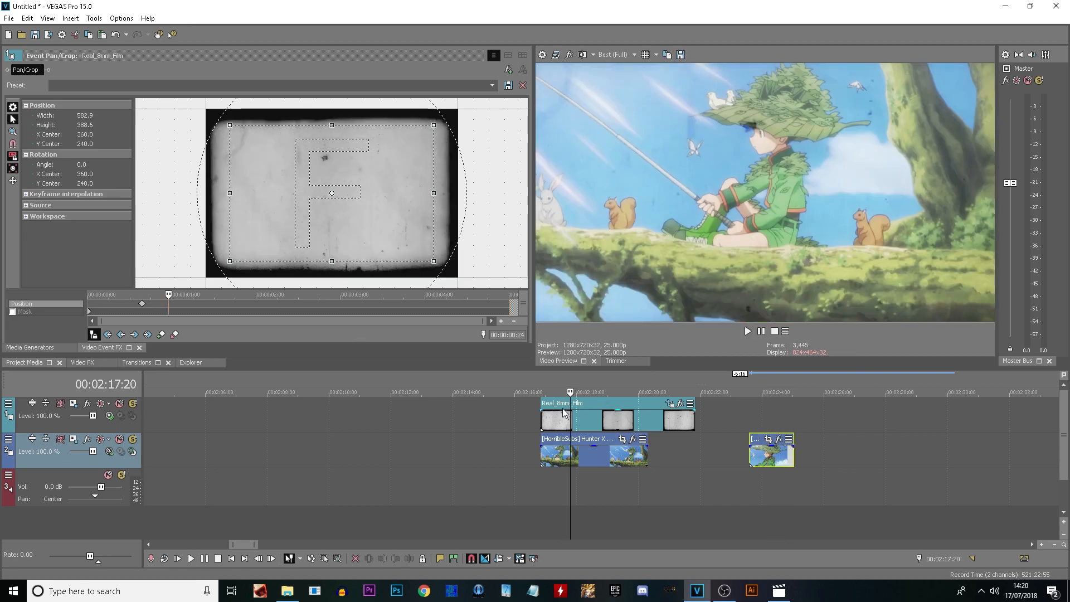
{"action": "left_click", "coordinate": [110, 416]}
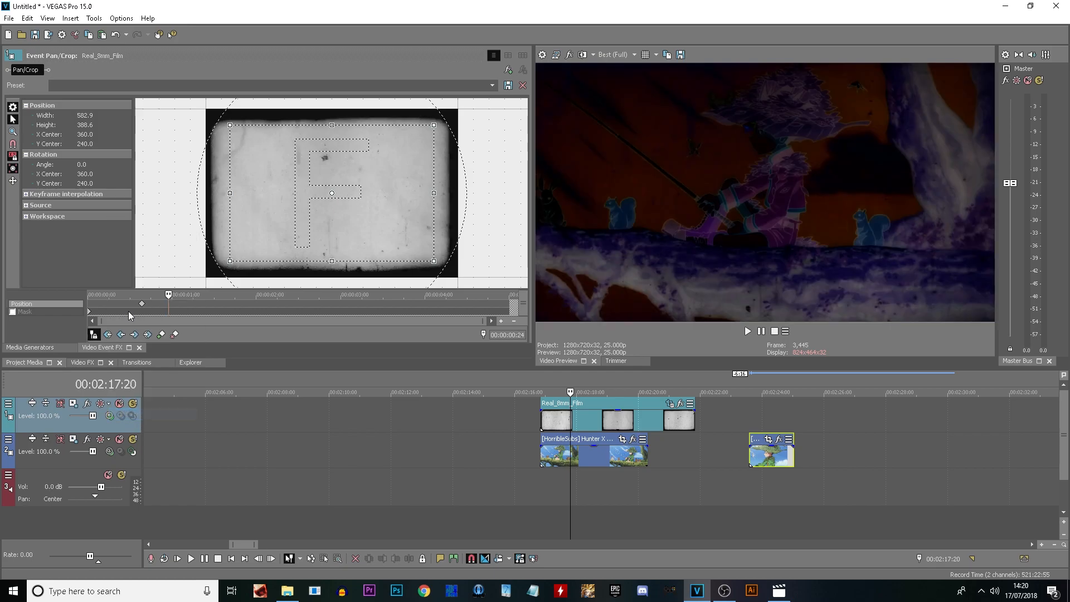
{"action": "left_click", "coordinate": [115, 415]}
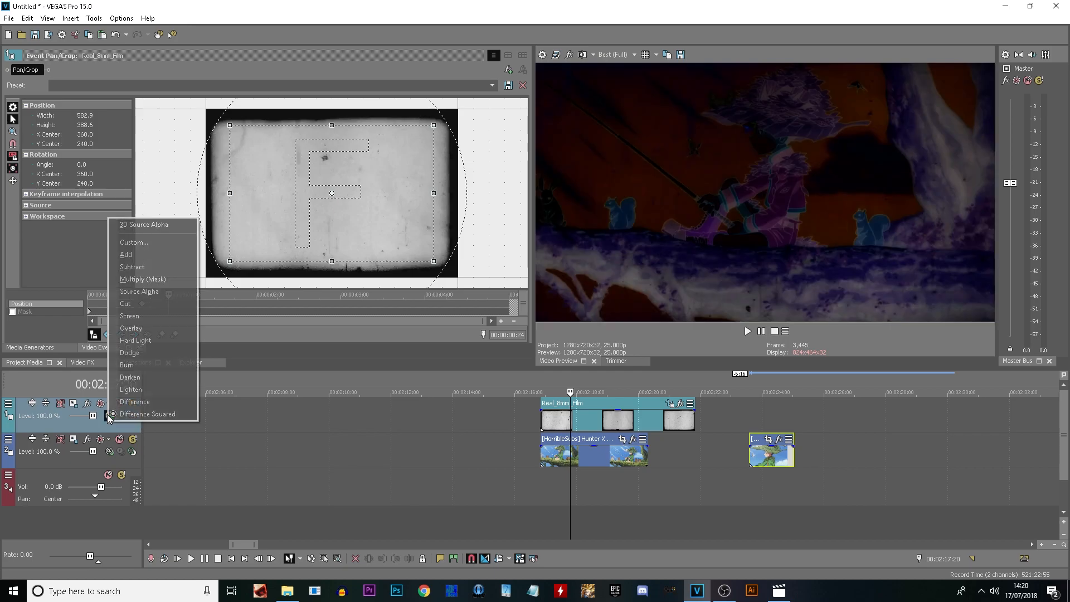
{"action": "left_click", "coordinate": [143, 328]}
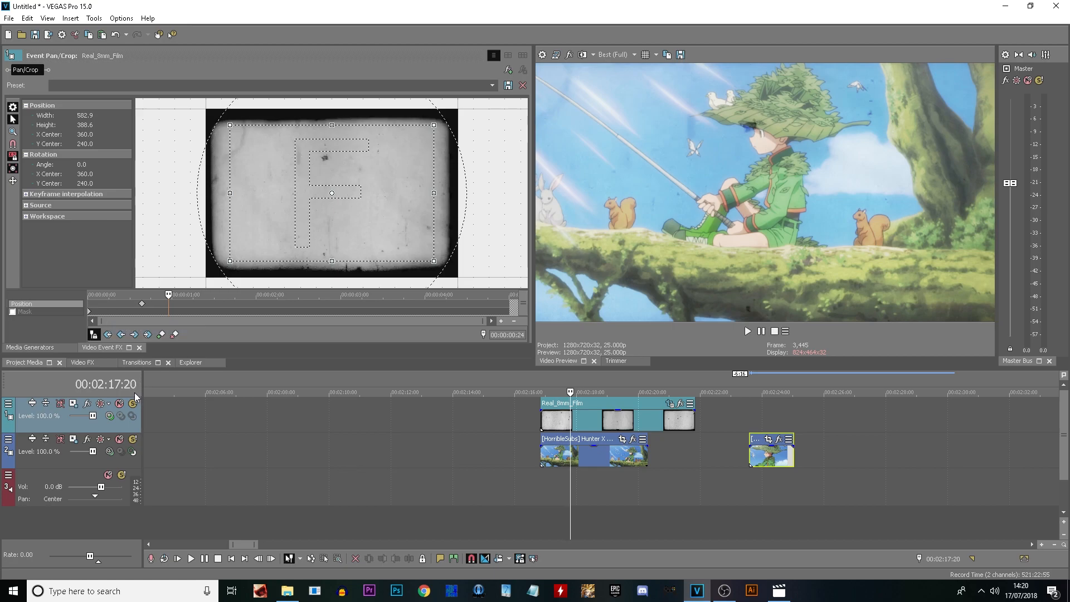
- Examine how the Overlay track affects the close-up clip outside the grain event, then go back to the fishing shot
{"action": "left_click", "coordinate": [112, 417]}
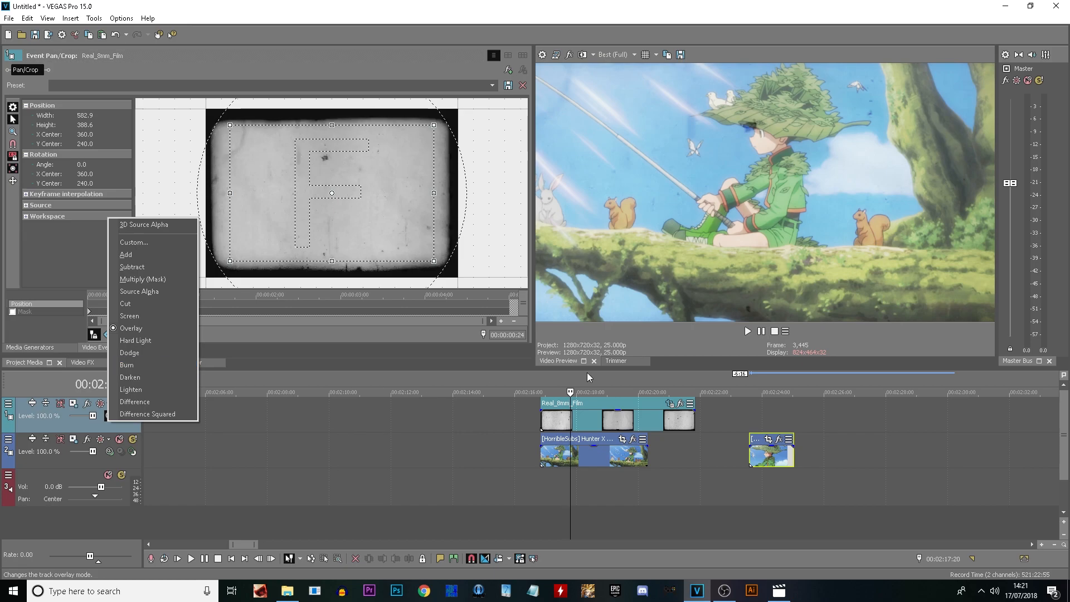
{"action": "left_click", "coordinate": [641, 362]}
{"action": "left_click", "coordinate": [759, 382]}
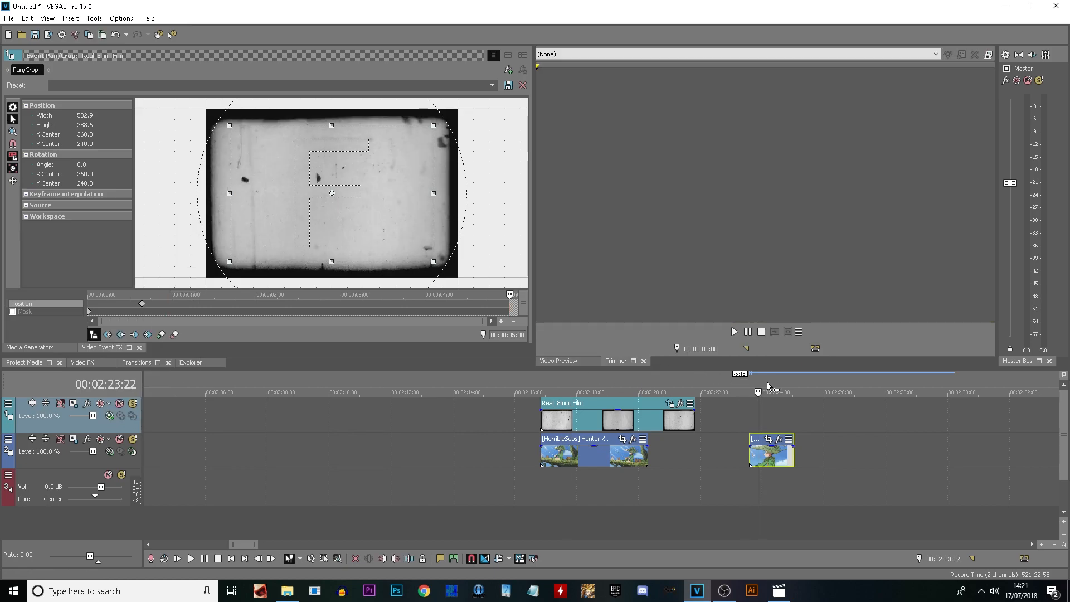
{"action": "left_click", "coordinate": [768, 383]}
{"action": "left_click", "coordinate": [577, 360]}
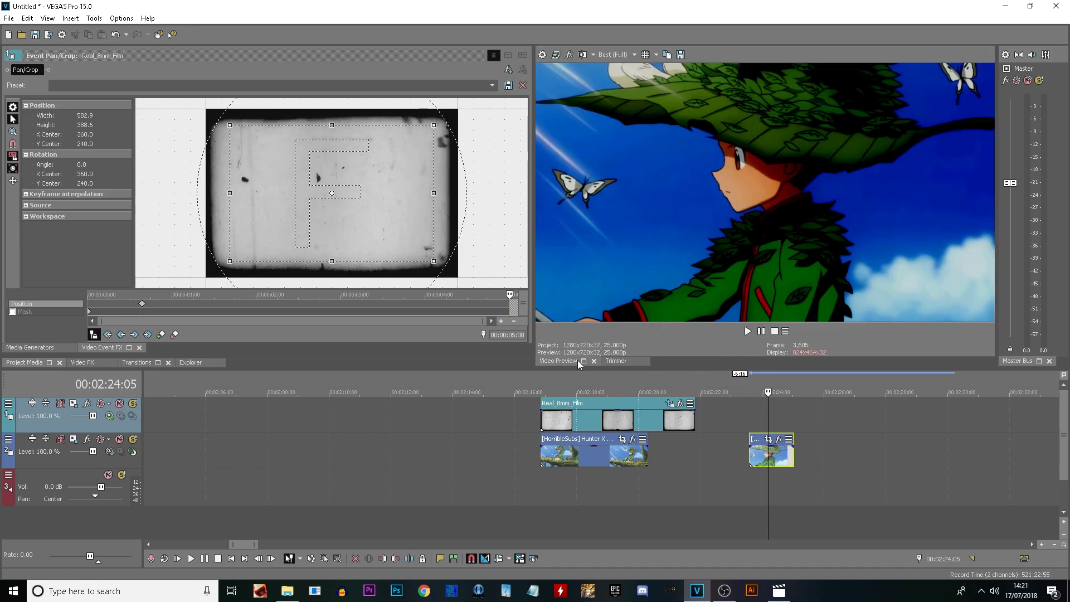
{"action": "left_click", "coordinate": [557, 384]}
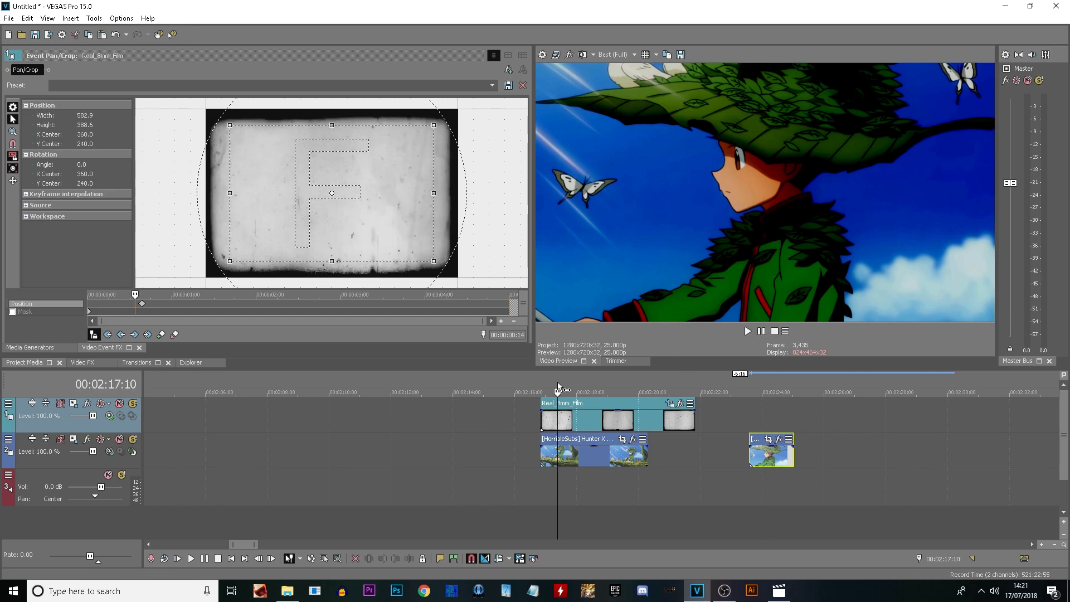
- Show the film grain track's automation and set its composite level to 0 % at the event's start, 00:02:16:20
{"action": "left_click", "coordinate": [101, 405]}
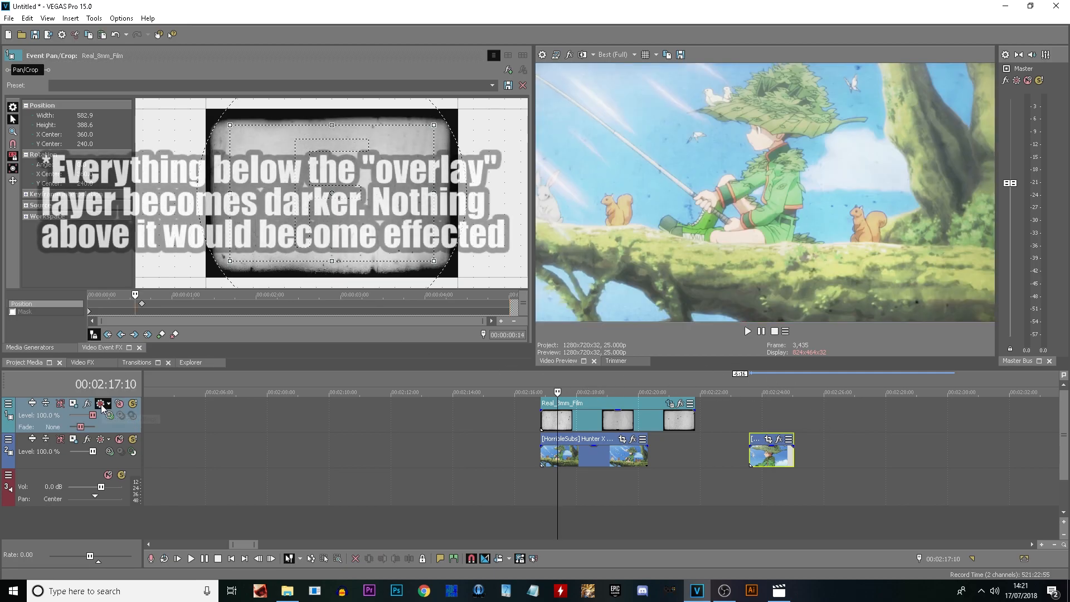
{"action": "left_click", "coordinate": [541, 378]}
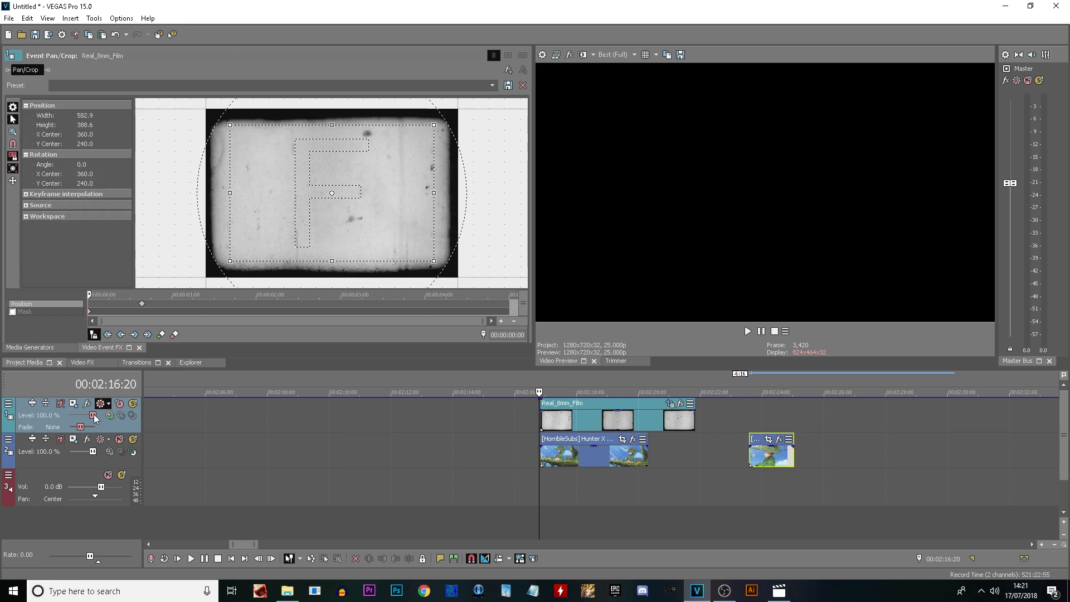
{"action": "left_click_drag", "start_coordinate": [93, 416], "coordinate": [1, 404]}
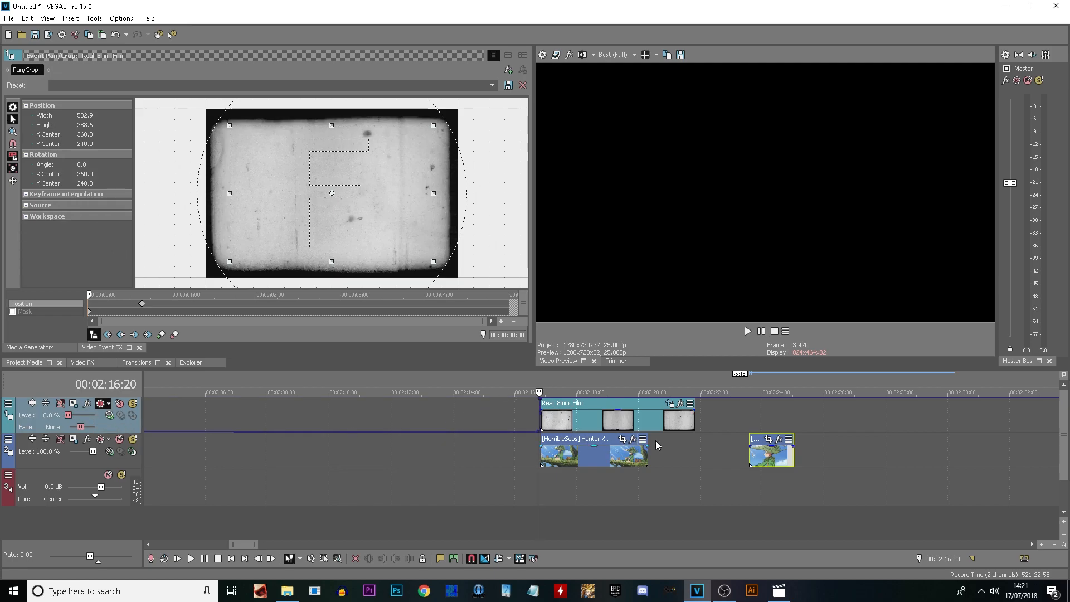
- Move the close-up clip directly in front of the fishing shot and check its colours in the preview
{"action": "left_click_drag", "start_coordinate": [766, 465], "coordinate": [483, 466]}
{"action": "left_click", "coordinate": [484, 378]}
{"action": "left_click", "coordinate": [493, 378]}
{"action": "left_click_drag", "start_coordinate": [492, 460], "coordinate": [522, 460]}
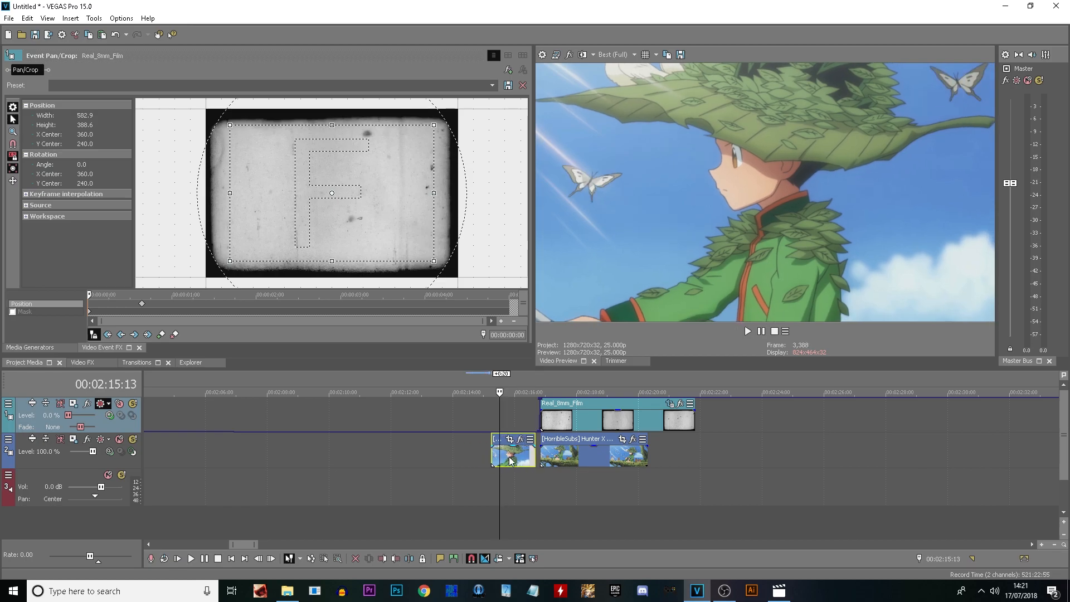
- Lower the composite level envelope to 0 % at the timeline's beginning and raise it to 51.6 % over the fishing shot
{"action": "scroll", "coordinate": [482, 415], "scroll_direction": "down", "scroll_amount": 10}
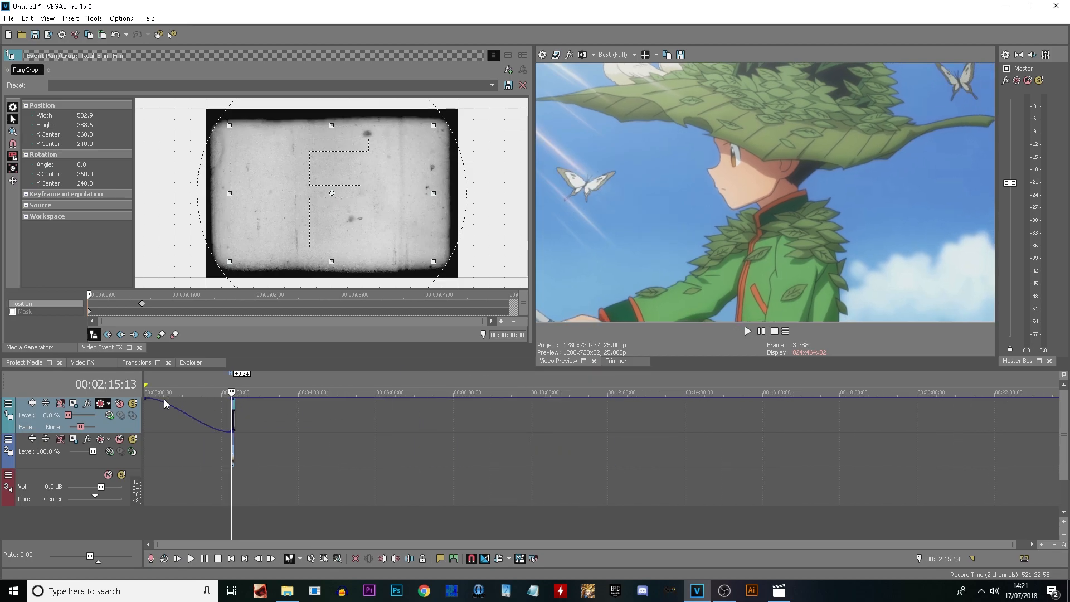
{"action": "left_click_drag", "start_coordinate": [147, 400], "coordinate": [144, 434]}
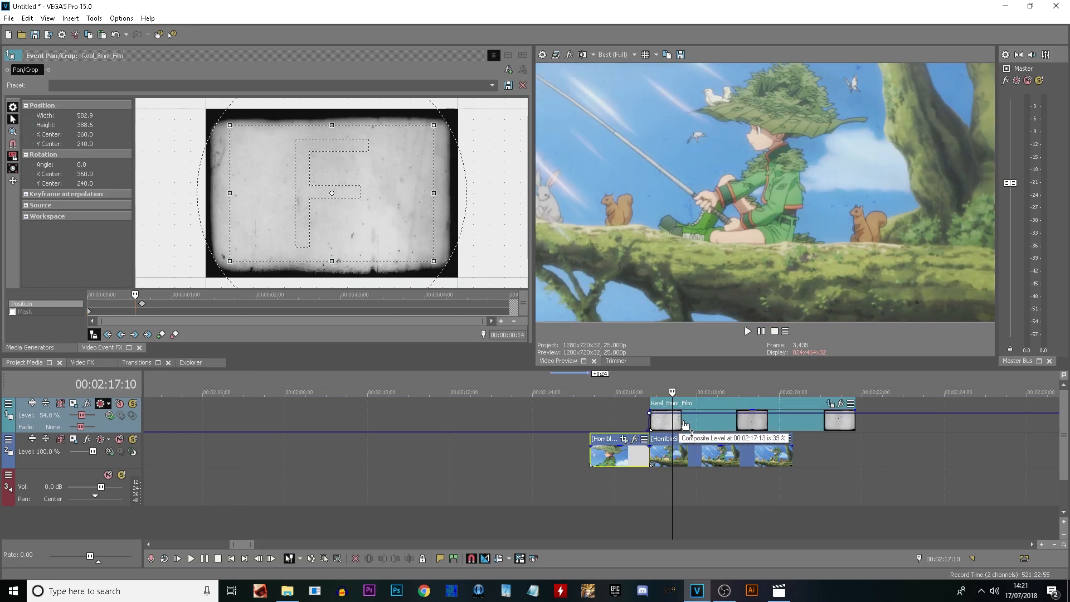
{"action": "left_click_drag", "start_coordinate": [685, 425], "coordinate": [712, 414]}
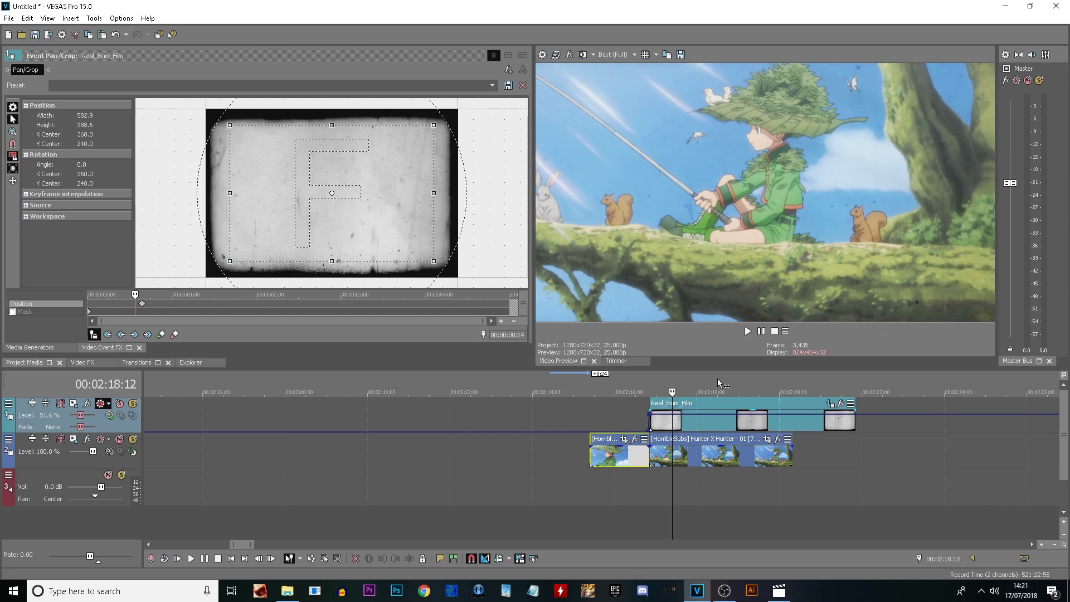
{"action": "left_click", "coordinate": [718, 379]}
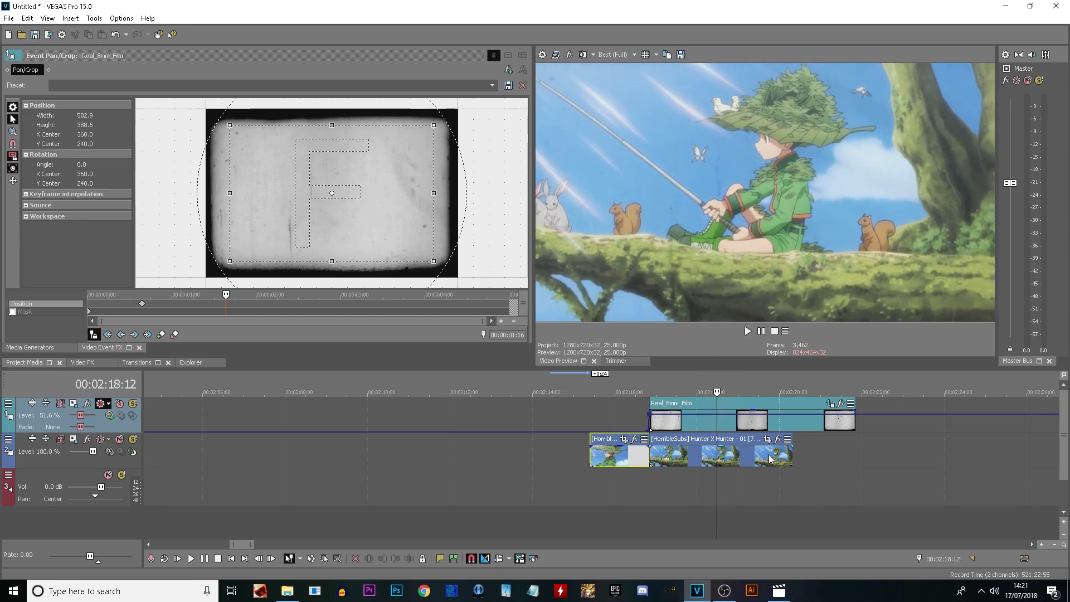
- Apply VEGAS Brightness and Contrast to the fishing shot with brightness -0.034 and contrast 0.293
{"action": "left_click", "coordinate": [682, 450]}
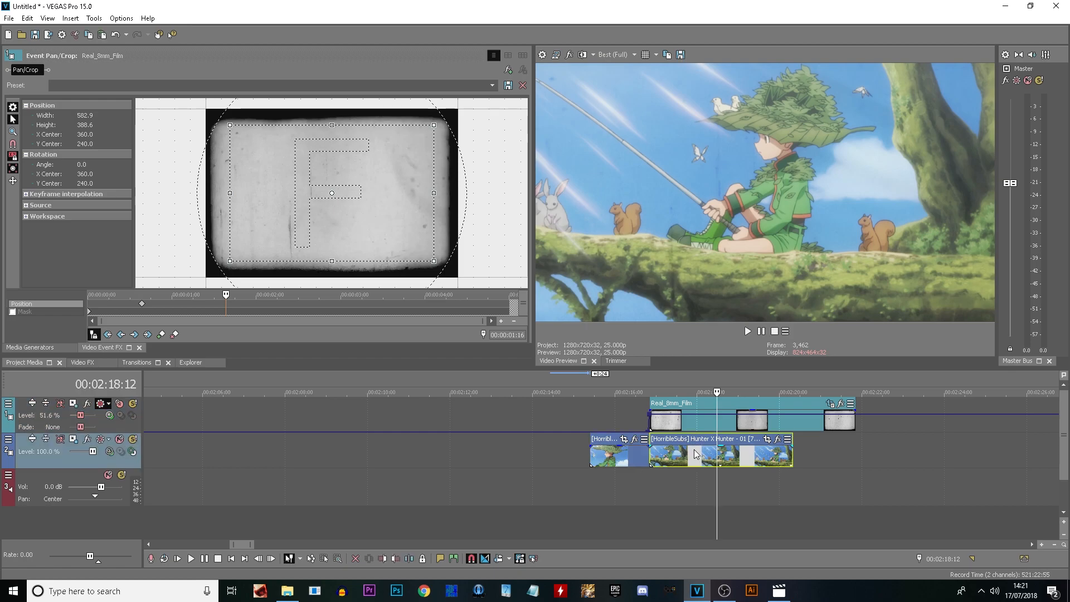
{"action": "left_click", "coordinate": [778, 441]}
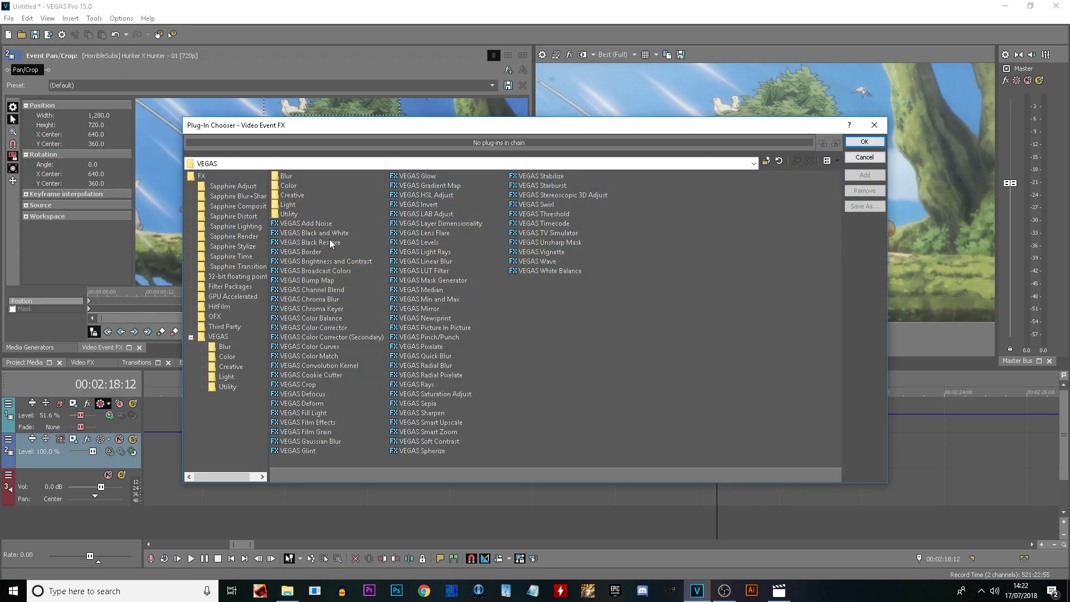
{"action": "double_click", "coordinate": [338, 261]}
{"action": "left_click", "coordinate": [864, 142]}
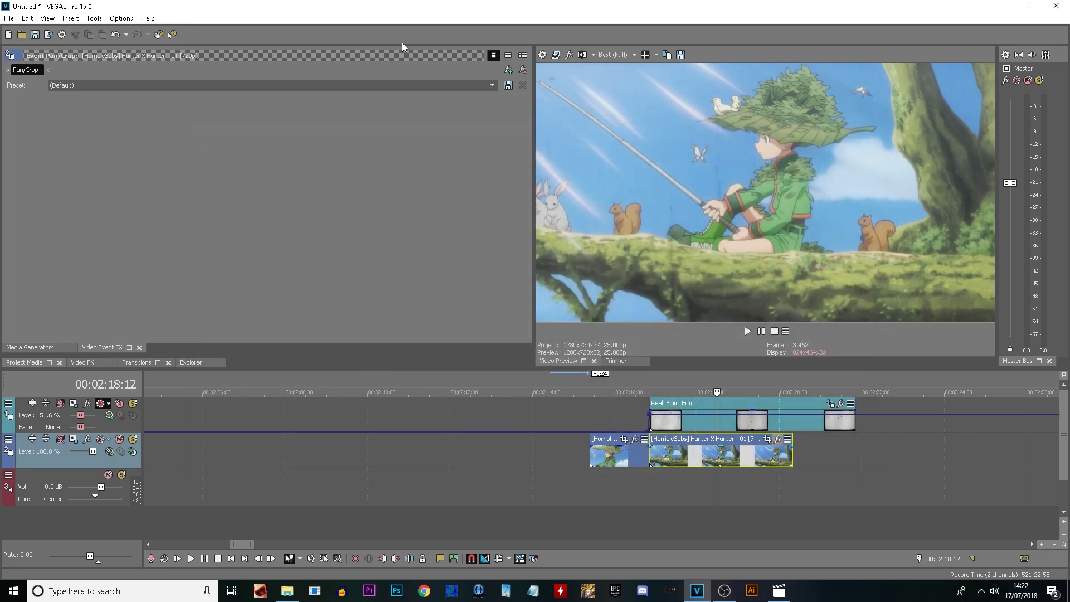
{"action": "mouse_move", "coordinate": [109, 139]}
{"action": "left_mouse_down"}
{"action": "mouse_move", "coordinate": [120, 142]}
{"action": "mouse_move", "coordinate": [106, 123]}
{"action": "left_mouse_up"}
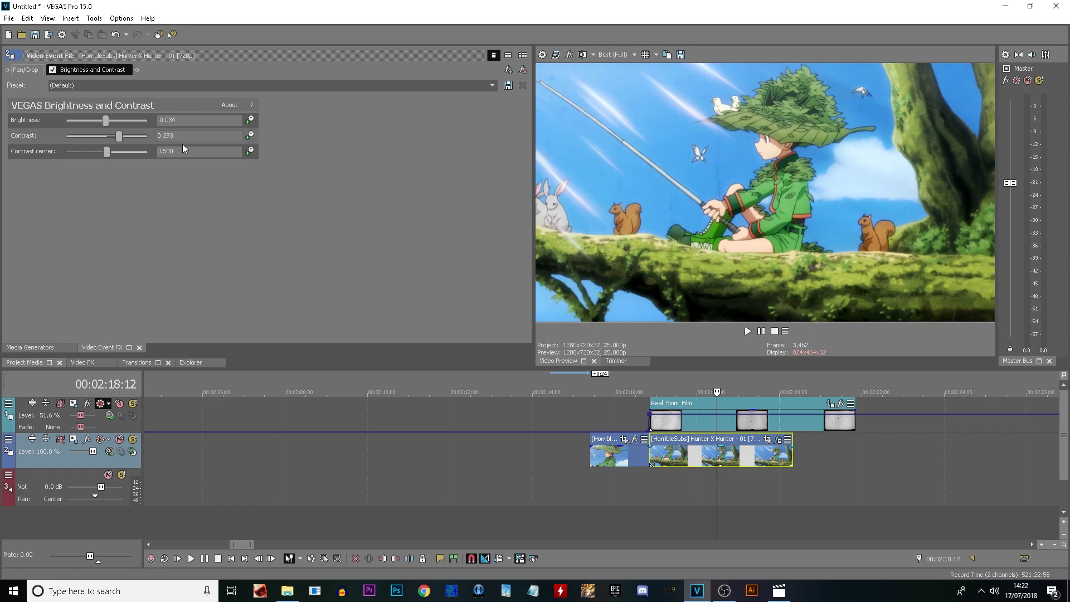
- Play the adjusted fishing shot and add the VEGAS Black and White effect to it
{"action": "left_click", "coordinate": [681, 379]}
{"action": "key", "text": "space"}
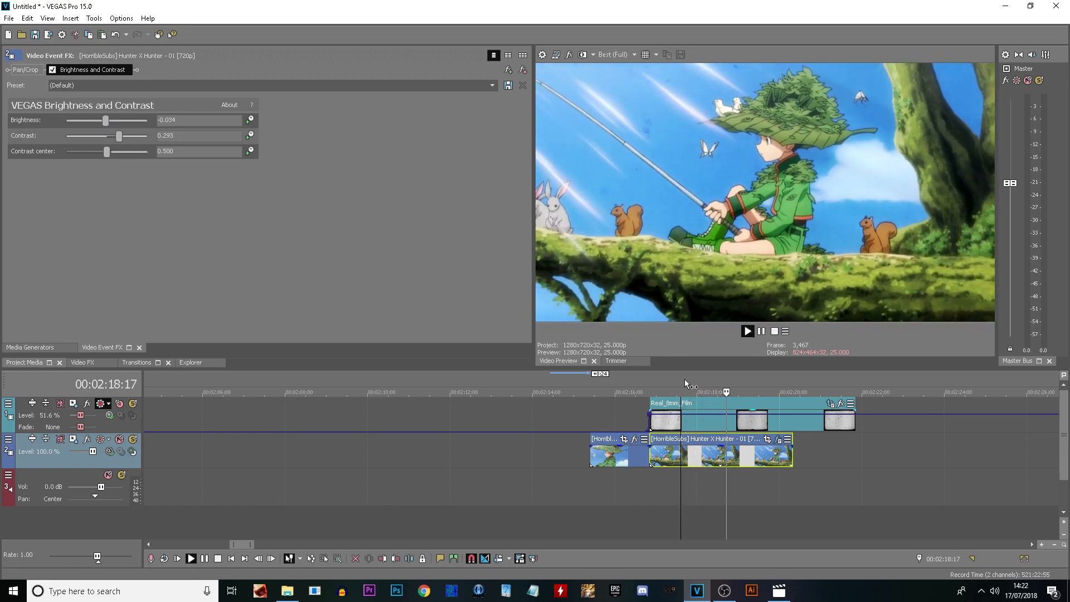
{"action": "key", "text": "space"}
{"action": "left_click", "coordinate": [508, 70]}
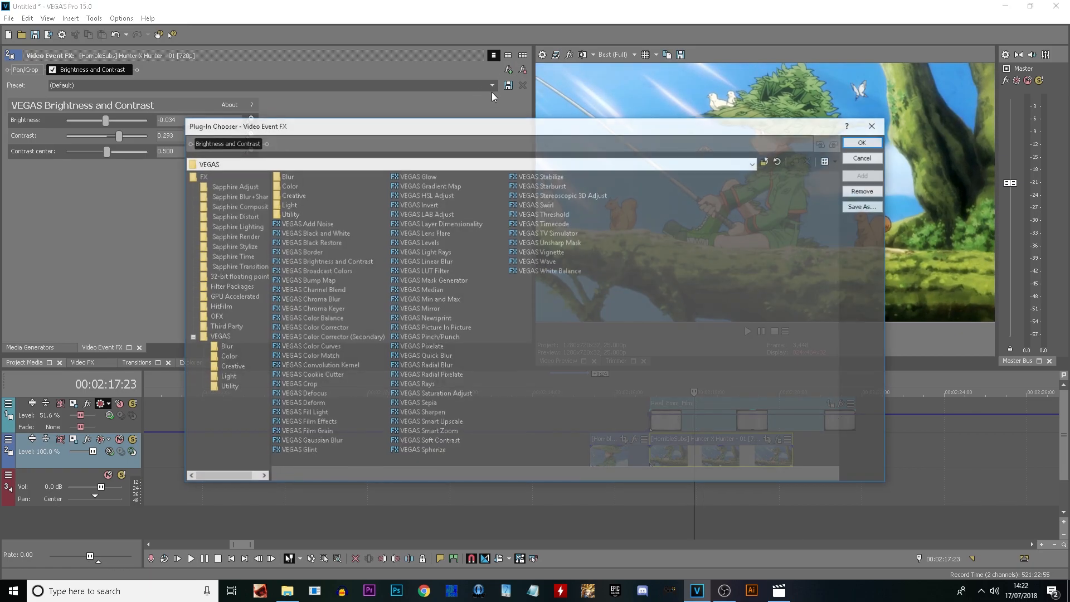
{"action": "double_click", "coordinate": [338, 234]}
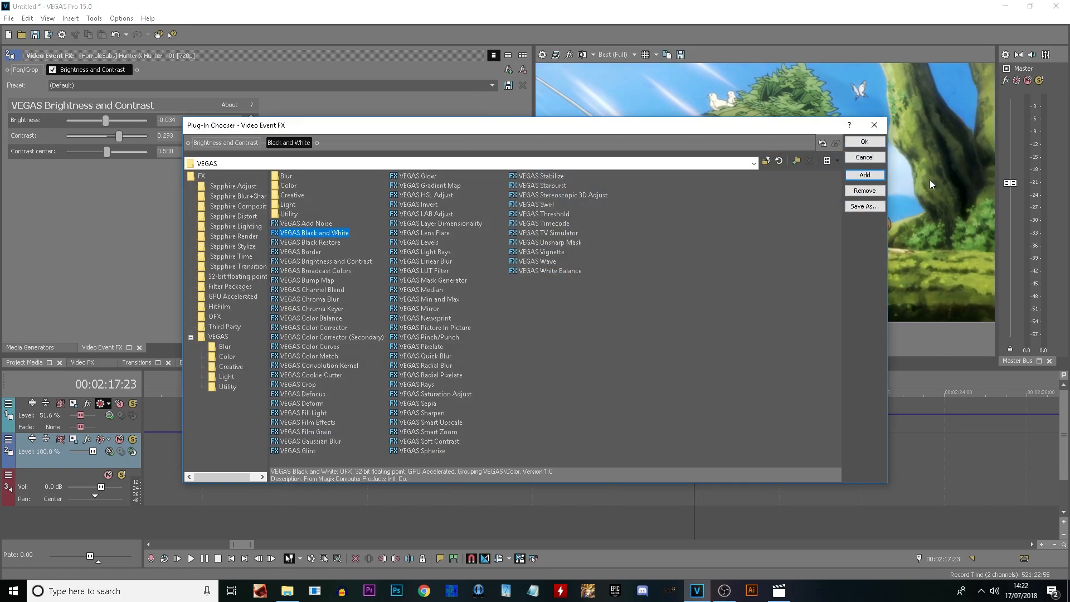
{"action": "left_click", "coordinate": [864, 143]}
- Play the change from the colour close-up to the black-and-white fishing shot to check the effect
{"action": "left_click", "coordinate": [686, 384]}
{"action": "key", "text": "space"}
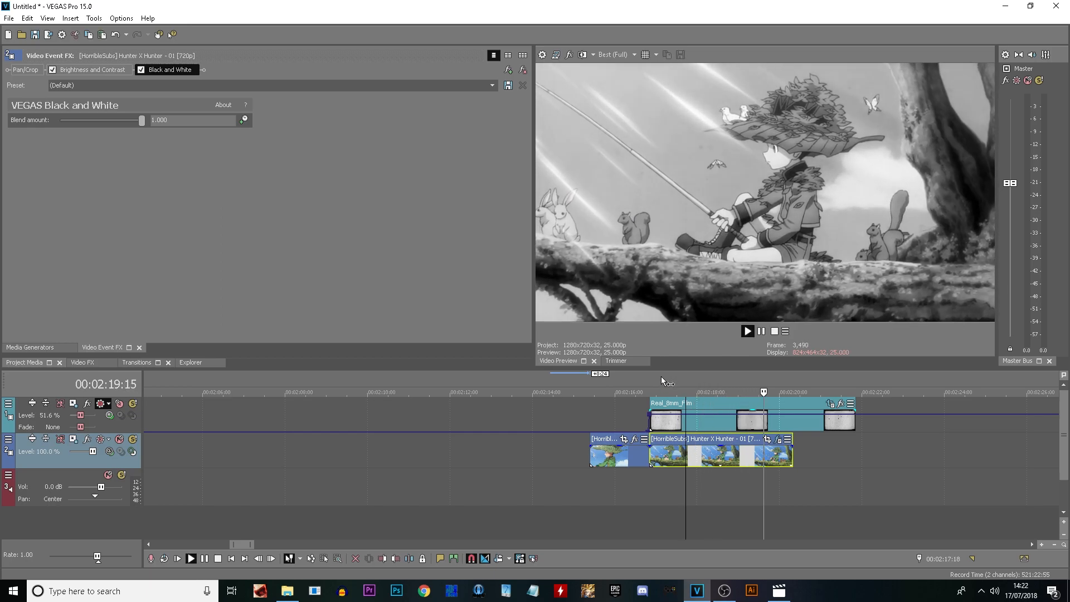
{"action": "left_click", "coordinate": [662, 377]}
{"action": "left_click", "coordinate": [661, 376]}
{"action": "left_click", "coordinate": [625, 378]}
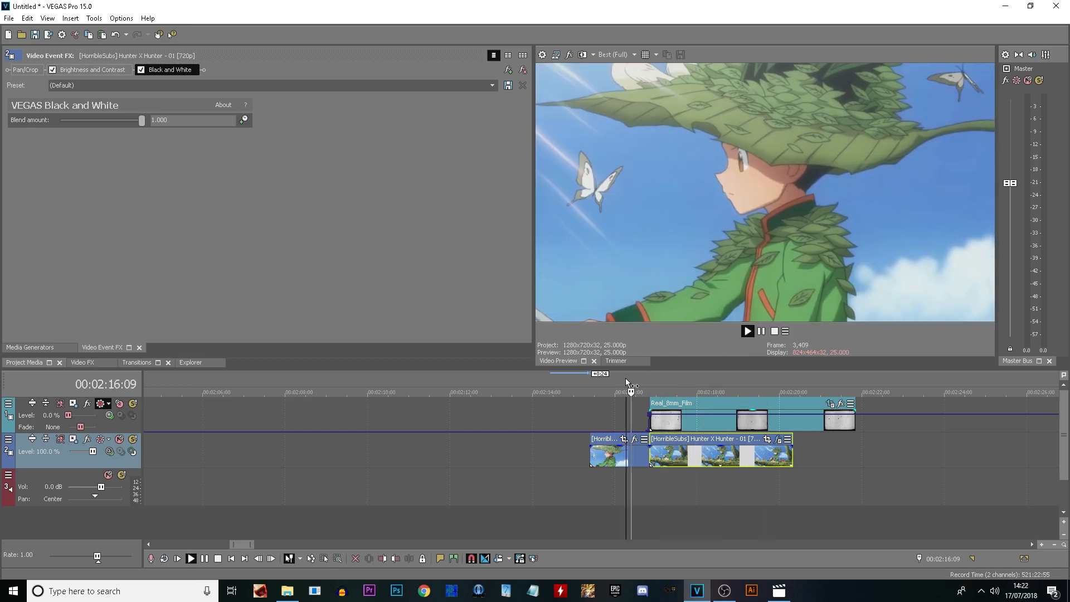
{"action": "left_click", "coordinate": [626, 378]}
{"action": "left_click", "coordinate": [762, 333]}
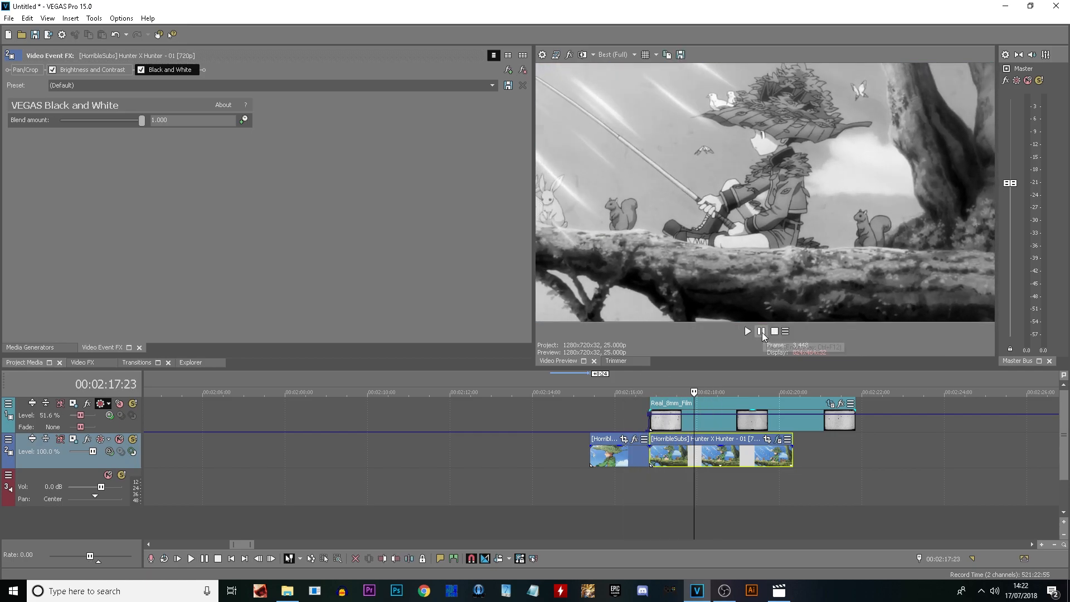
{"action": "left_click", "coordinate": [672, 379]}
{"action": "left_click", "coordinate": [583, 385]}
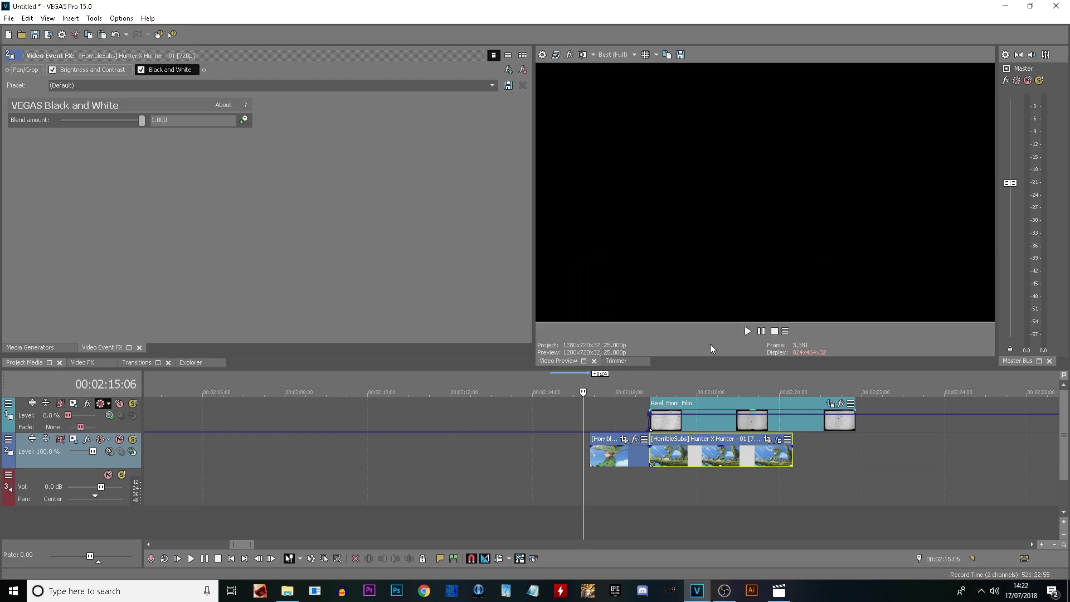
{"action": "left_click", "coordinate": [747, 335]}
{"action": "left_click", "coordinate": [761, 334]}
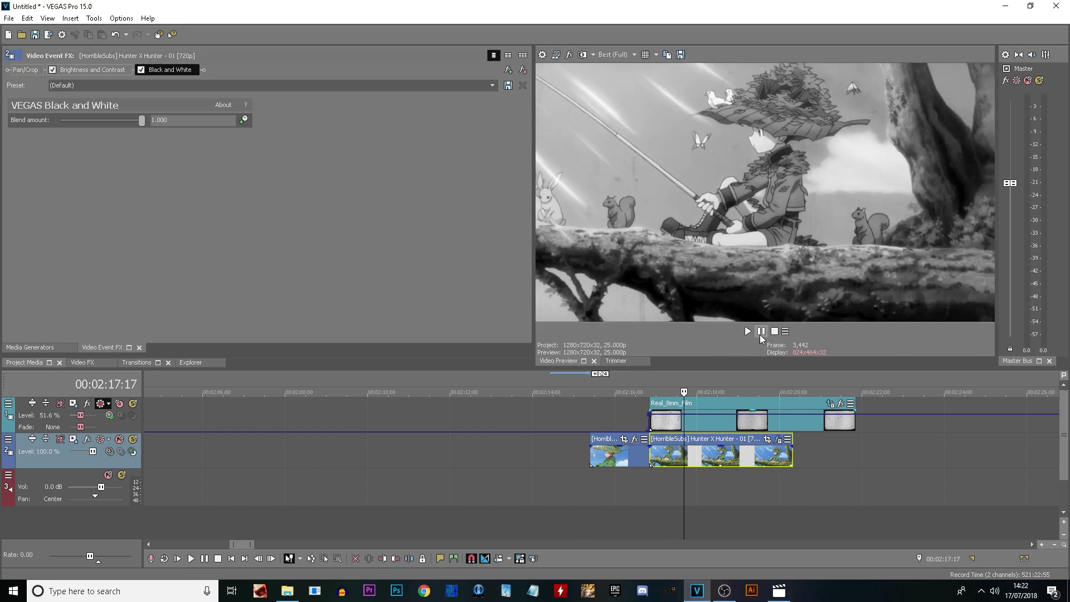
- Add VEGAS Gradient Map with the Night Vision preset to the Real_8mm_Film overlay and play the tinted shot
{"action": "scroll", "coordinate": [784, 422], "scroll_direction": "down", "scroll_amount": 4}
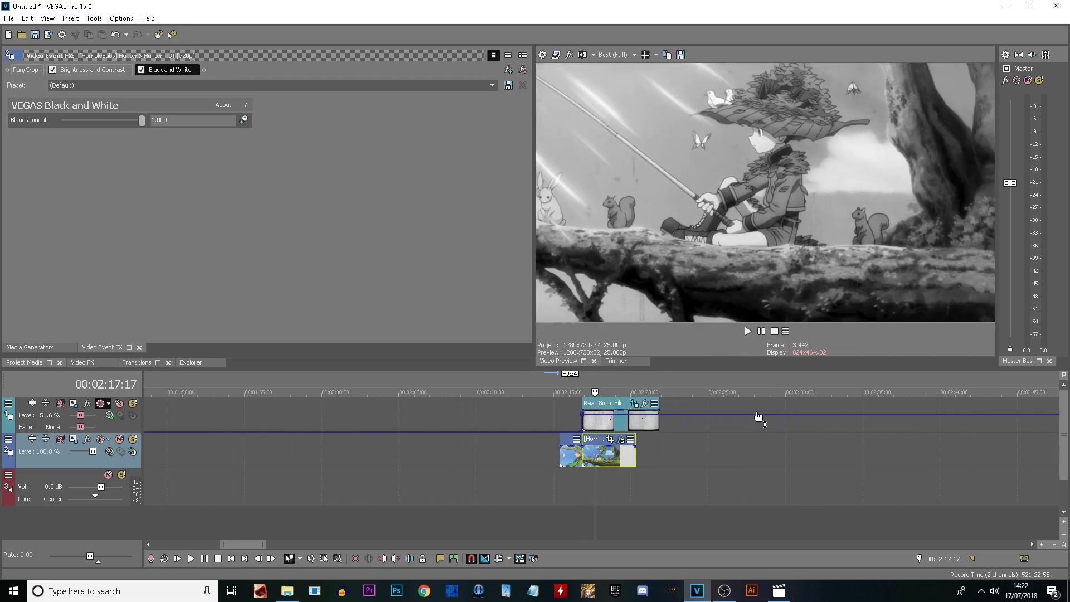
{"action": "left_click", "coordinate": [611, 385]}
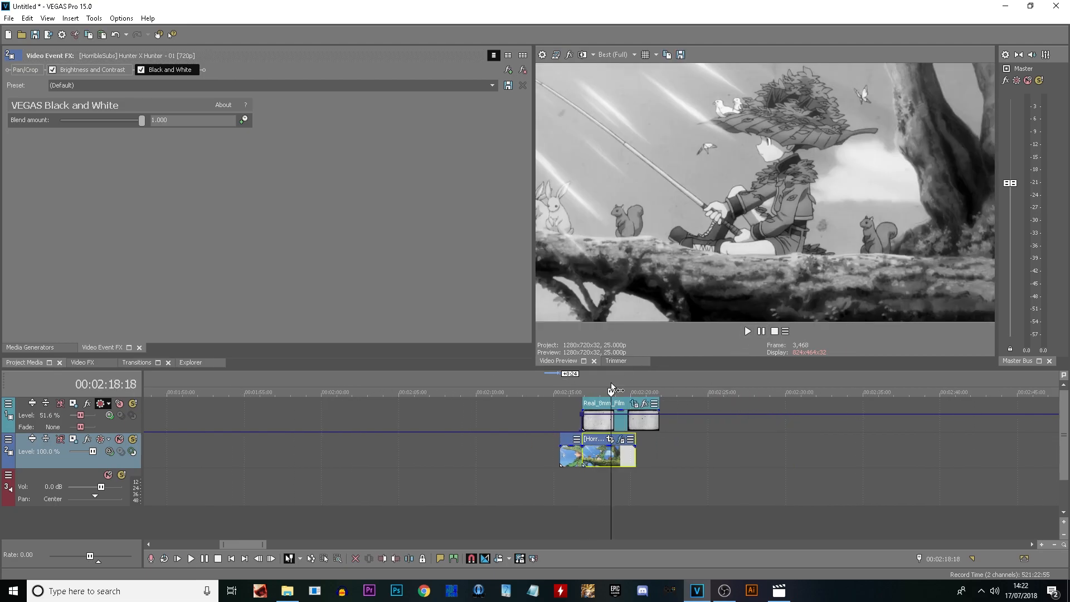
{"action": "left_click", "coordinate": [646, 404]}
{"action": "double_click", "coordinate": [451, 186]}
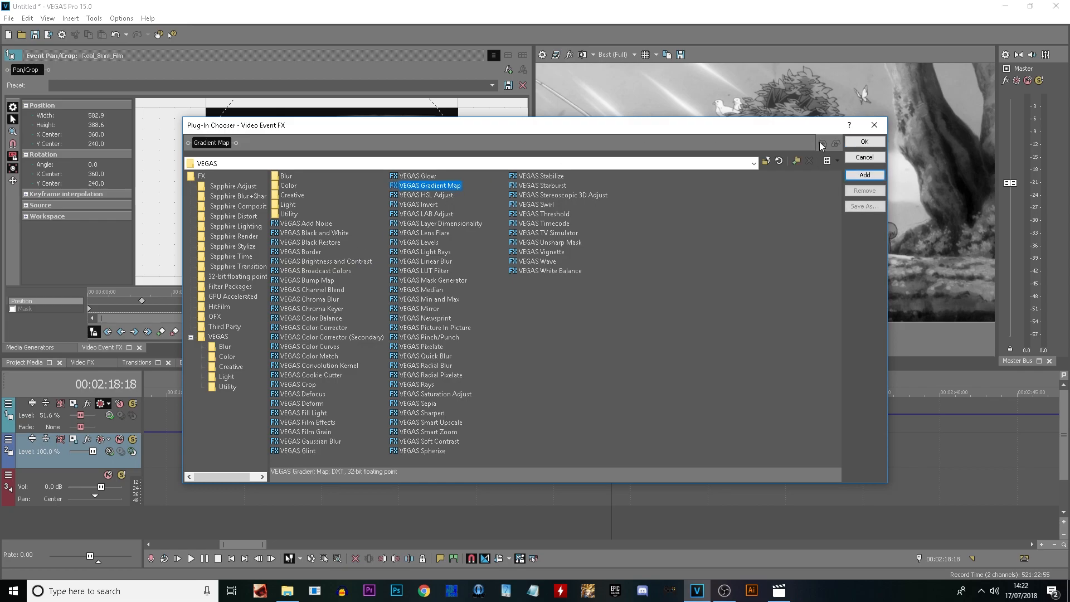
{"action": "left_click", "coordinate": [865, 142]}
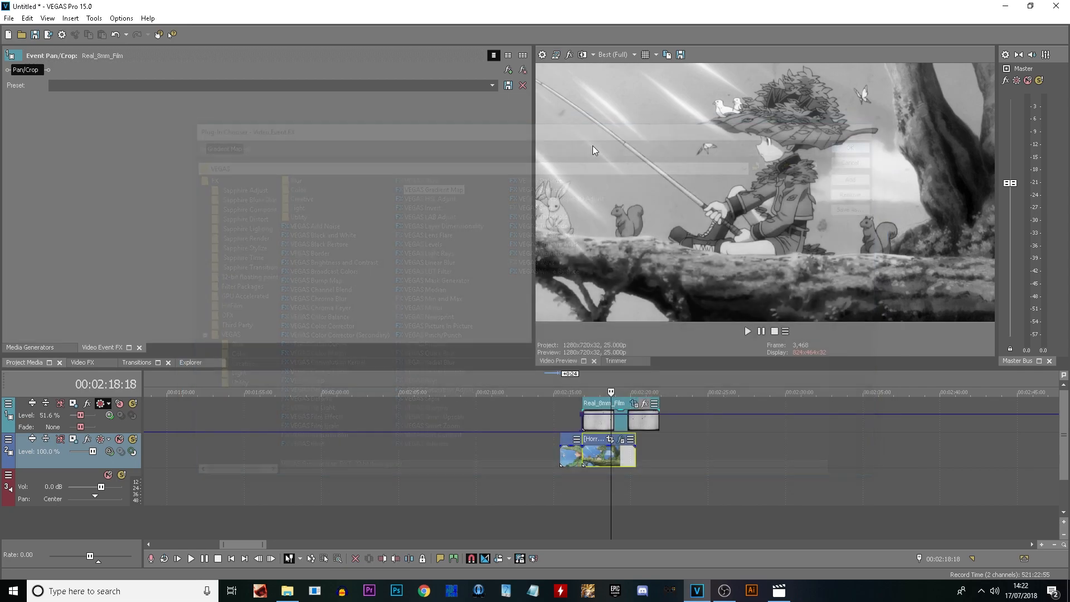
{"action": "left_click", "coordinate": [493, 85]}
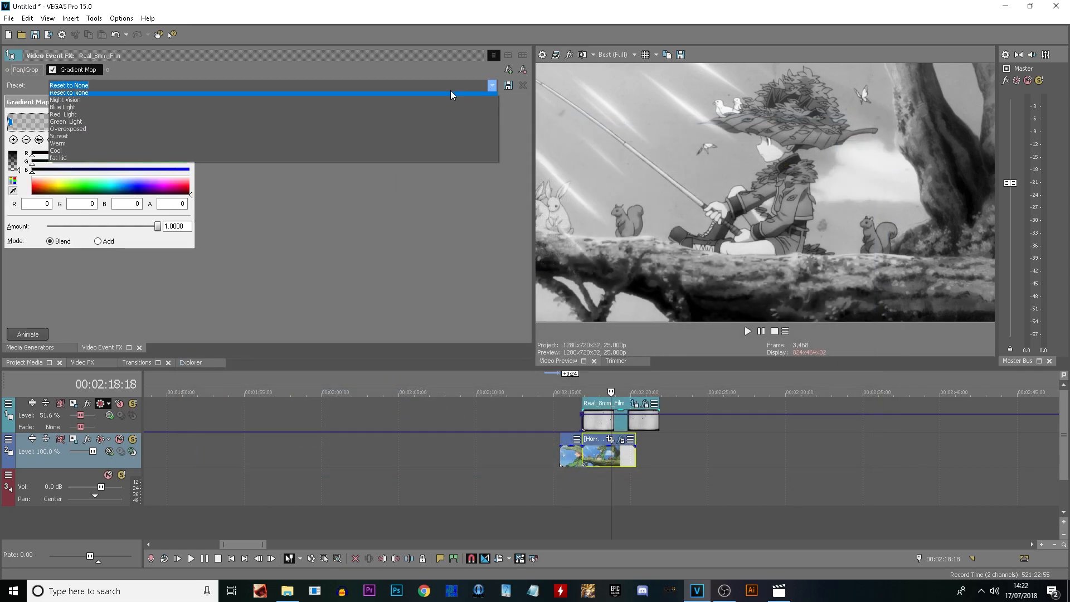
{"action": "left_click", "coordinate": [71, 104]}
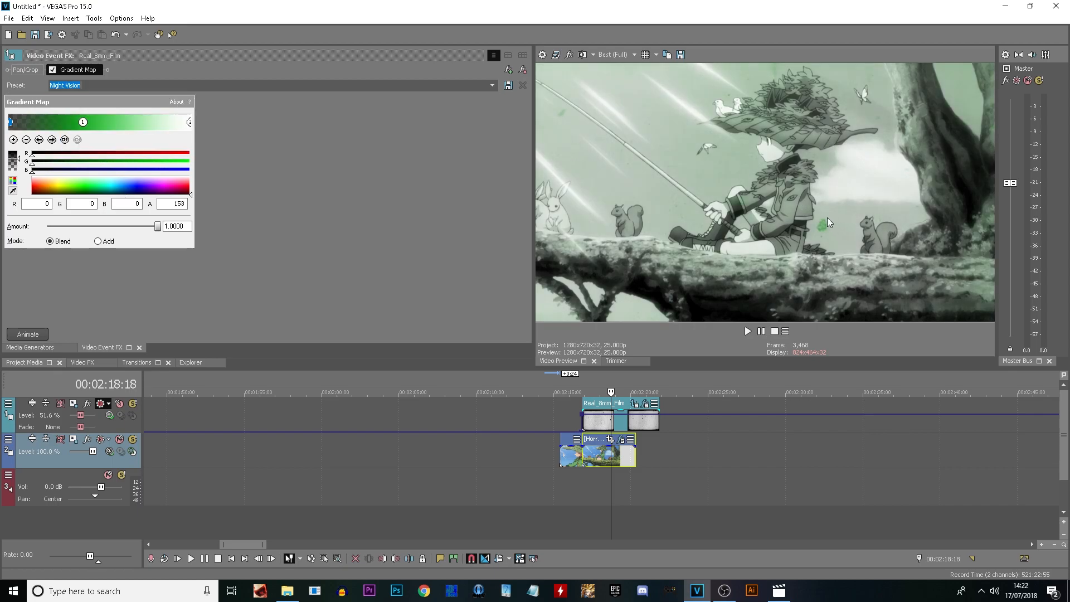
{"action": "left_click", "coordinate": [749, 332]}
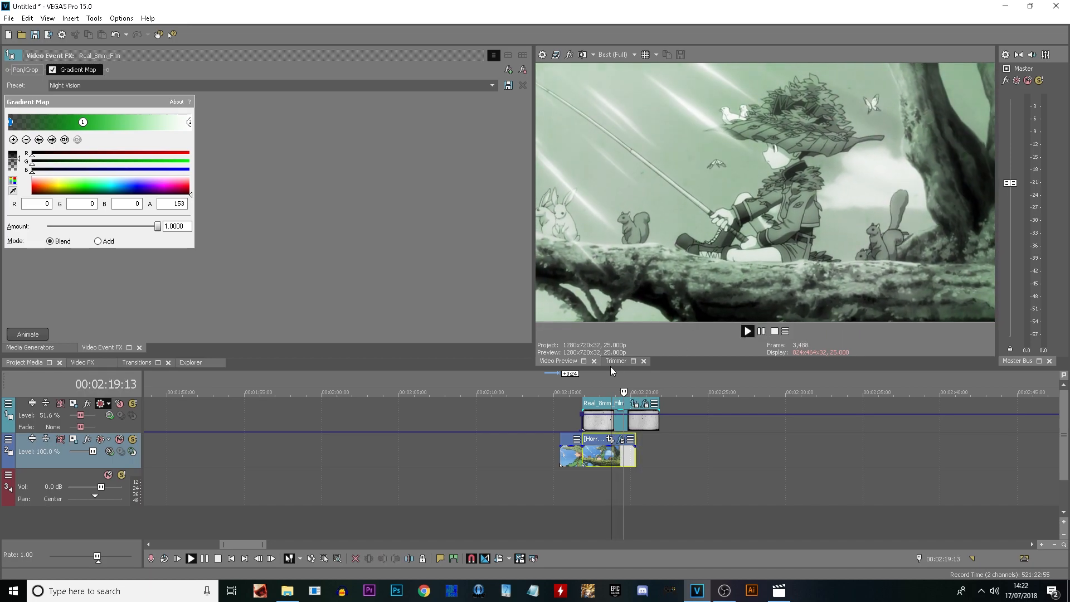
{"action": "key", "text": "space"}
- Recolour the gradient map's middle point to red, RGB 210, 0, 0, and play the tinted shot
{"action": "left_click", "coordinate": [477, 85]}
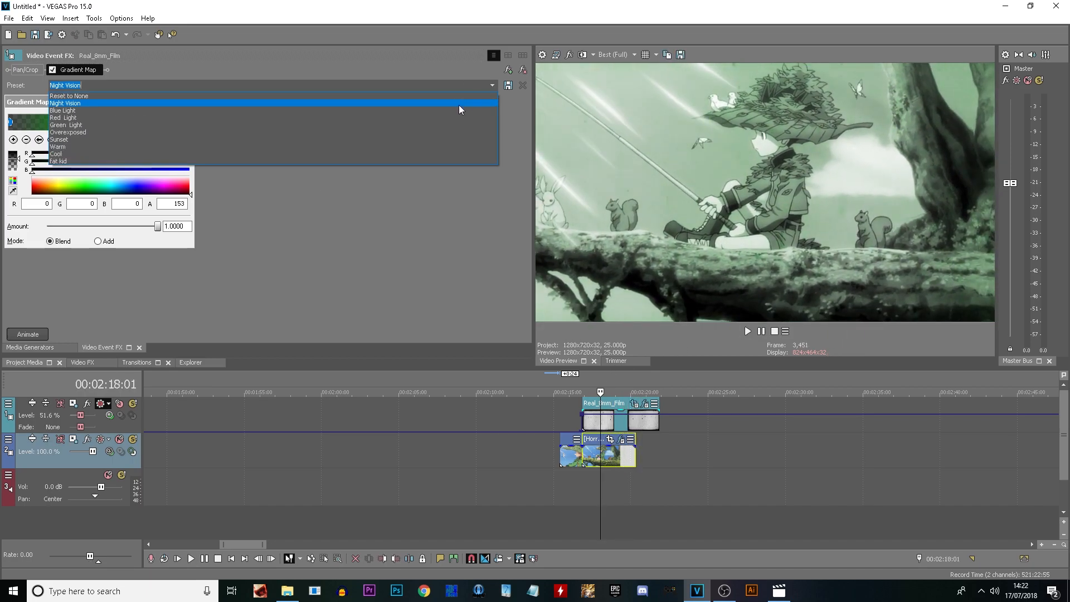
{"action": "left_click", "coordinate": [459, 105]}
{"action": "left_click", "coordinate": [83, 122]}
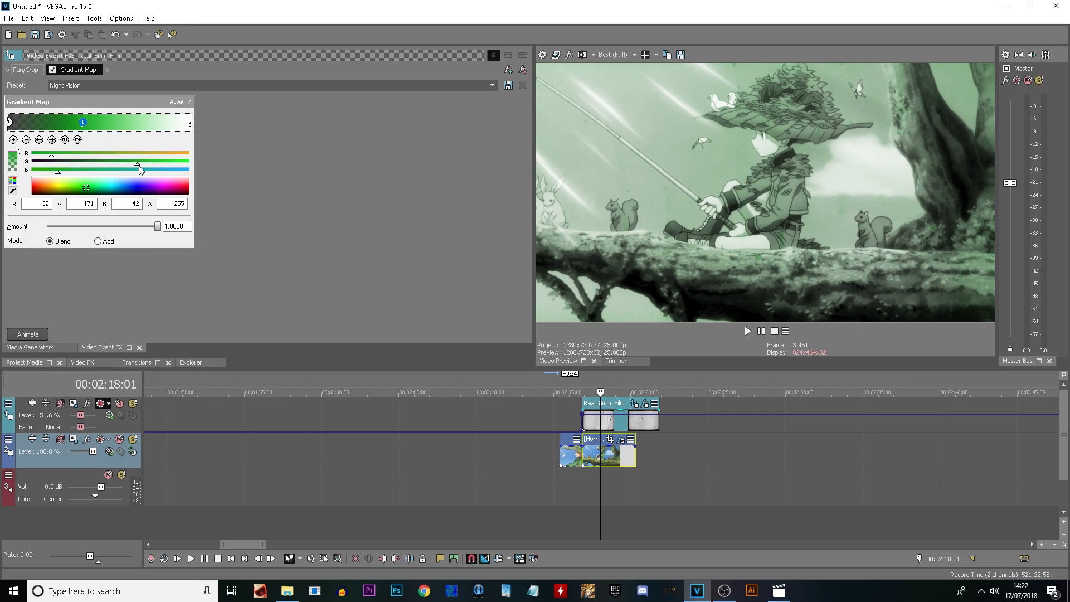
{"action": "left_click_drag", "start_coordinate": [179, 192], "coordinate": [195, 192]}
{"action": "left_click", "coordinate": [597, 380]}
{"action": "key", "text": "space"}
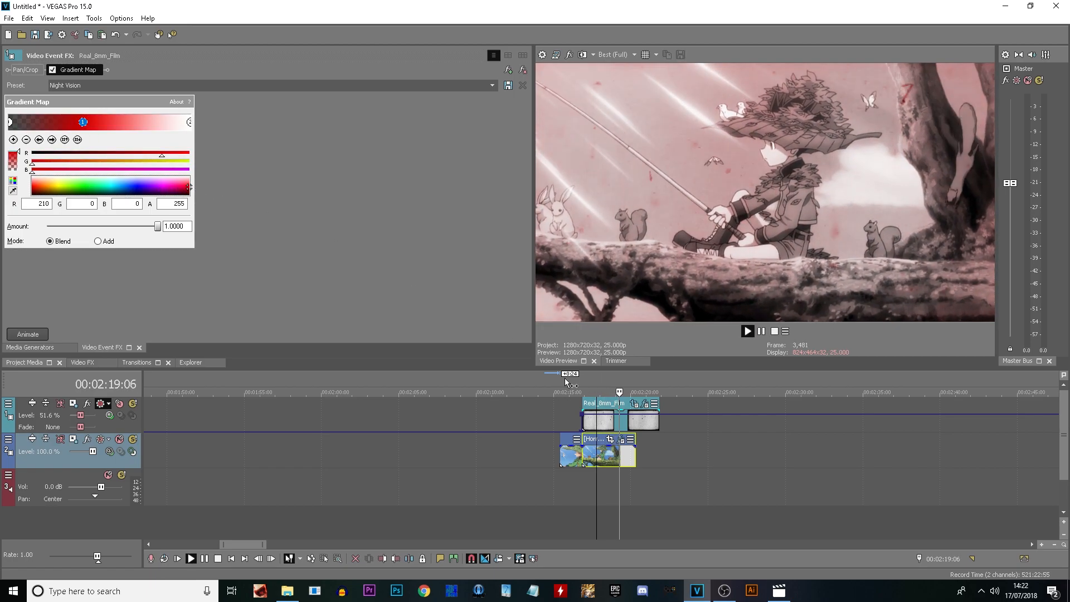
{"action": "key", "text": "space"}
- Try the gradient map's Add mode and remove the effect from the Real_8mm_Film overlay
{"action": "left_click", "coordinate": [105, 242]}
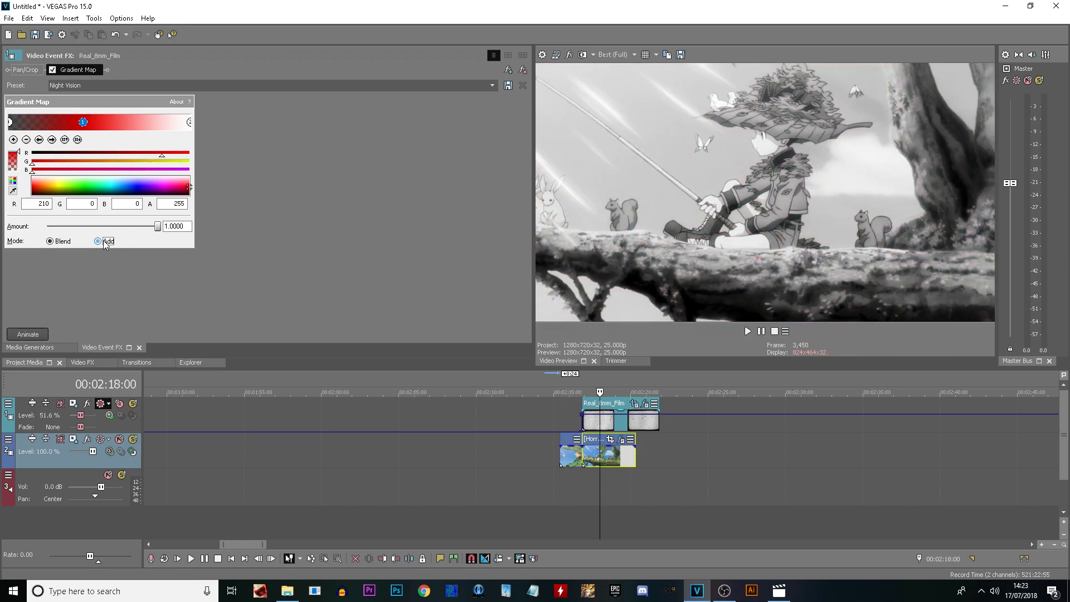
{"action": "key", "text": "Left"}
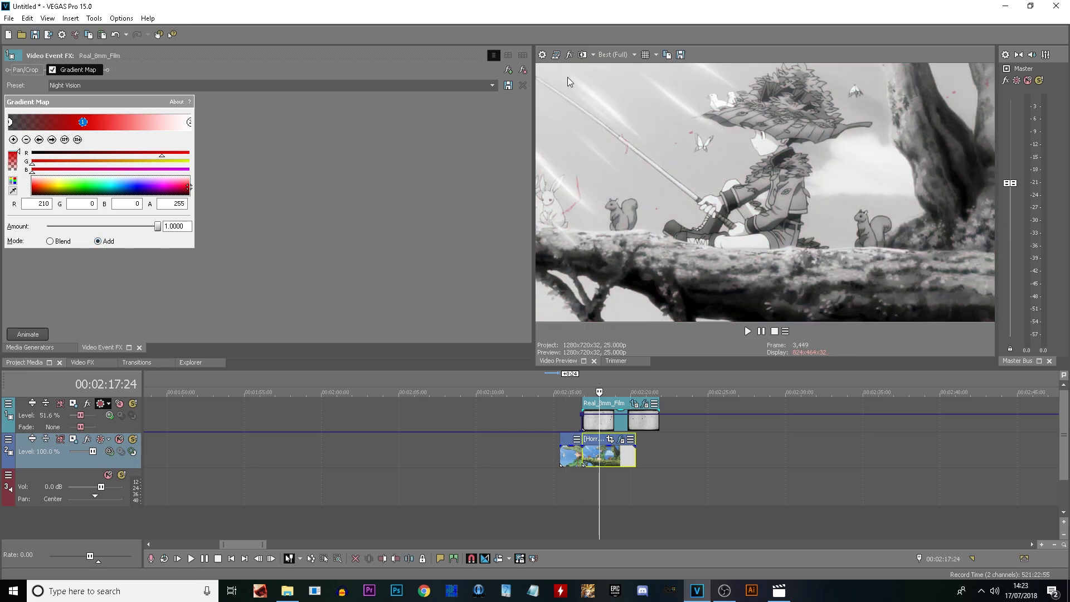
{"action": "left_click", "coordinate": [523, 70]}
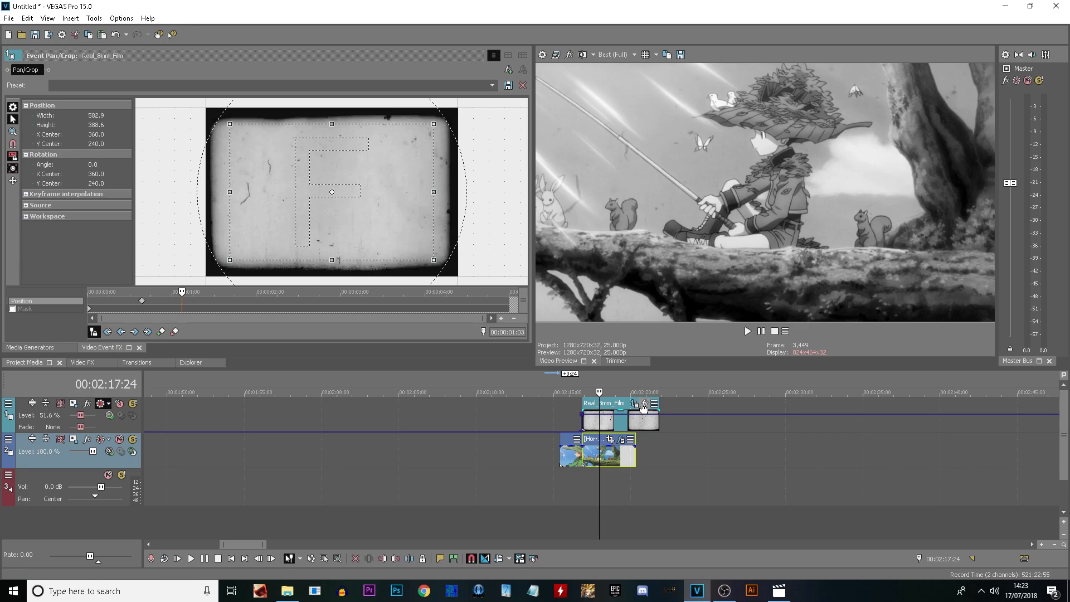
{"action": "left_click", "coordinate": [644, 406]}
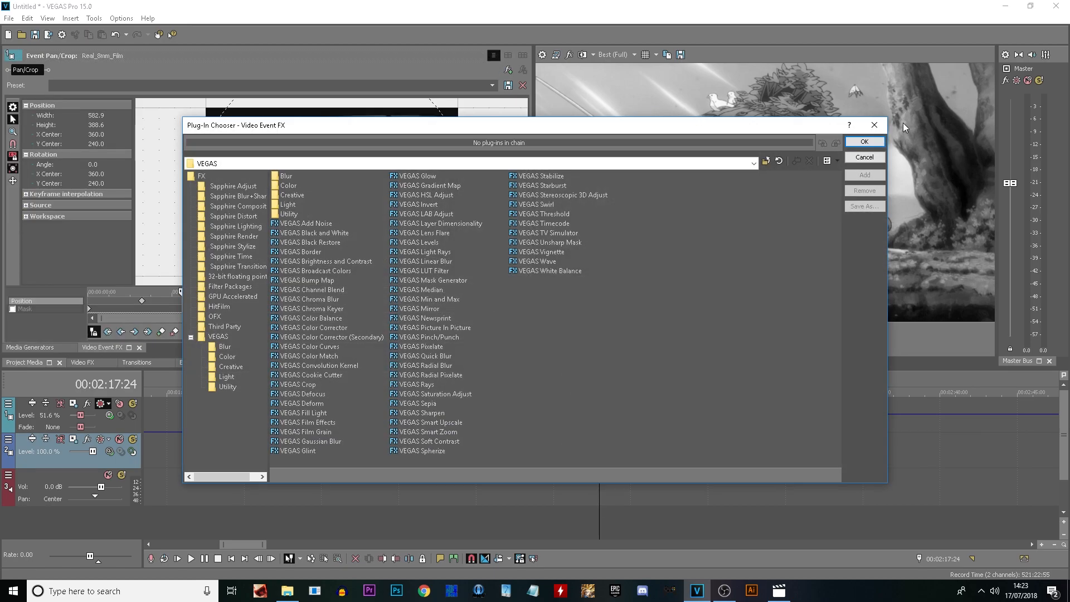
{"action": "left_click", "coordinate": [875, 131]}
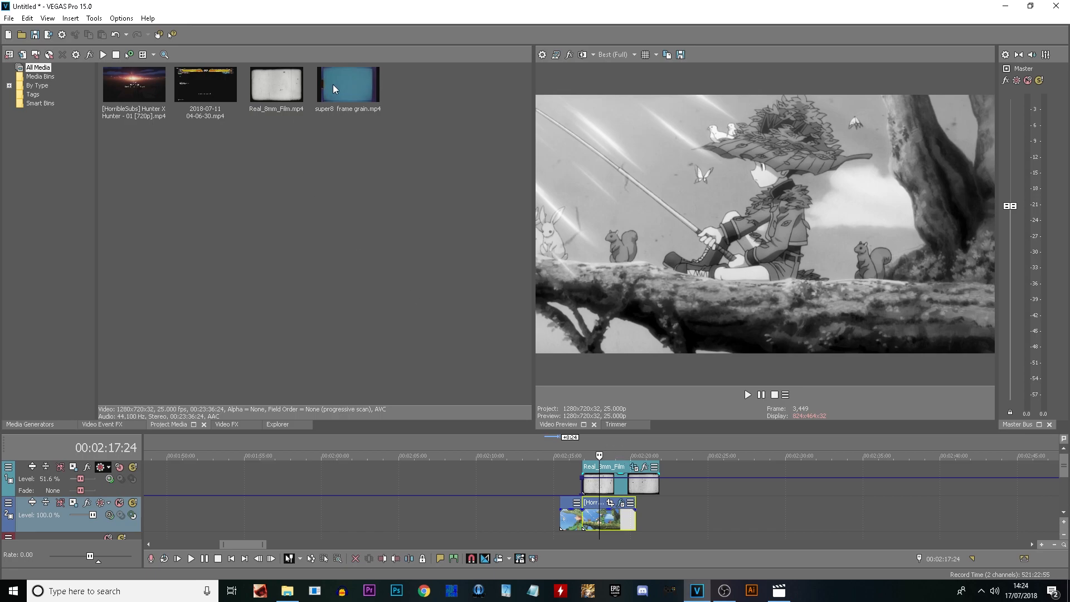
- Replace the Real_8mm_Film overlay with super8 frame grain.mp4 at the fishing shot's start and delete its audio track
{"action": "left_click", "coordinate": [334, 88]}
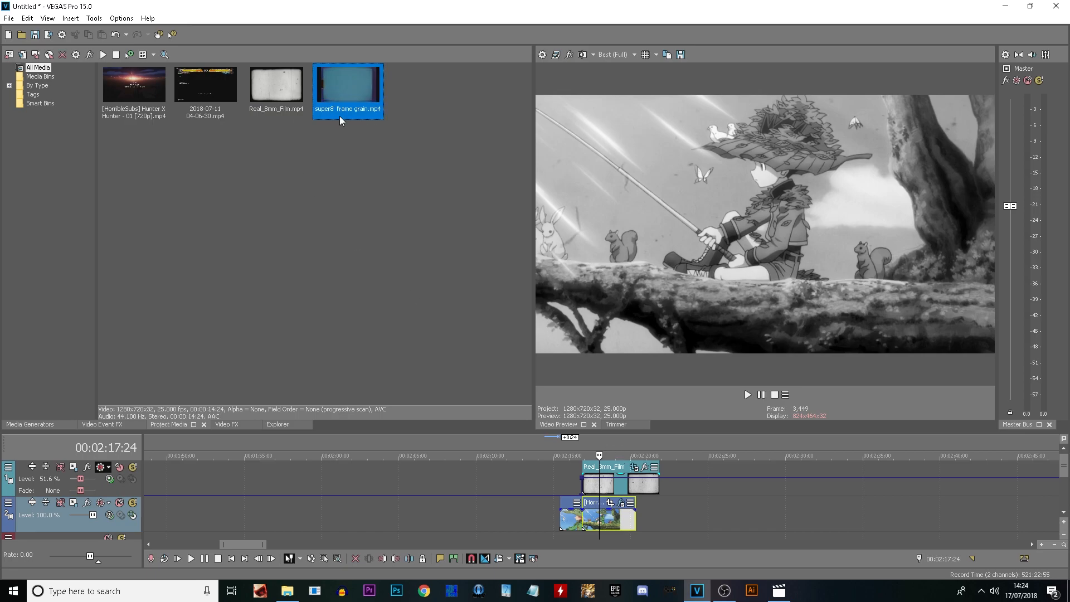
{"action": "left_click", "coordinate": [629, 493]}
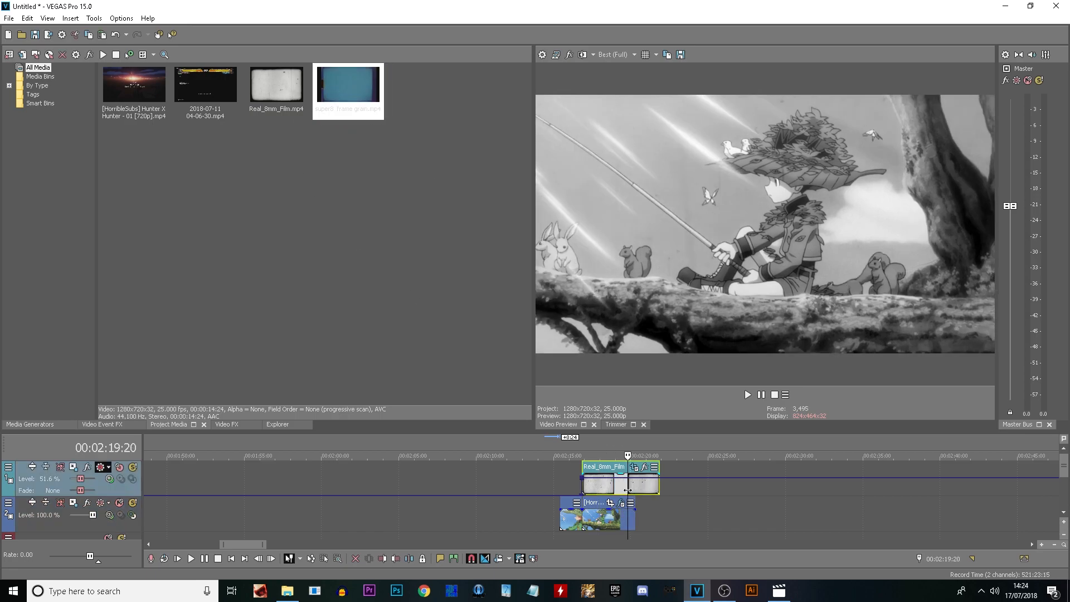
{"action": "key", "text": "Delete"}
{"action": "left_click_drag", "start_coordinate": [348, 89], "coordinate": [587, 470]}
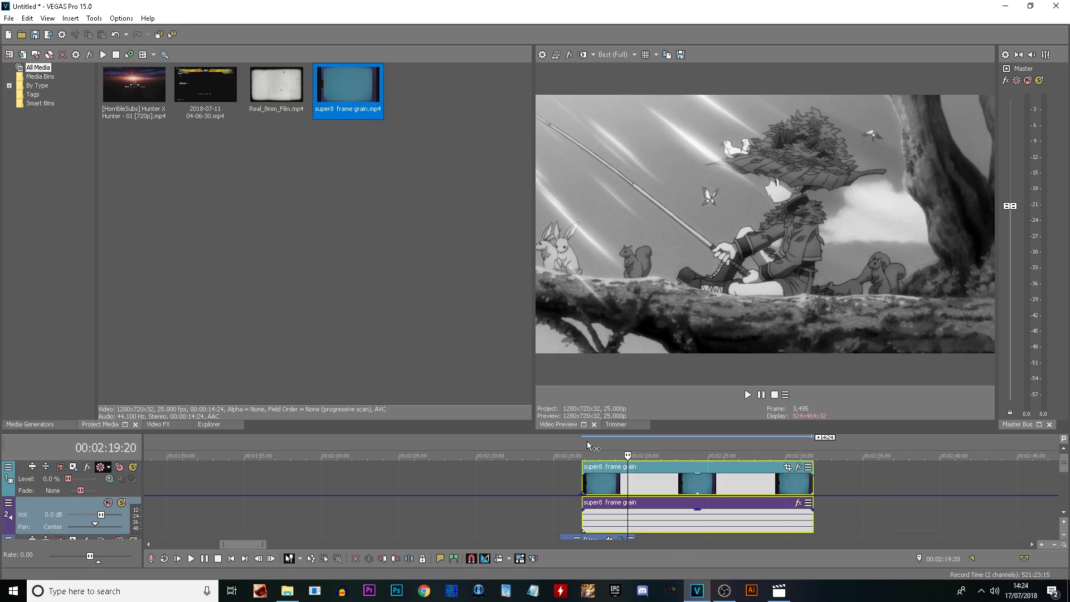
{"action": "left_click", "coordinate": [78, 504]}
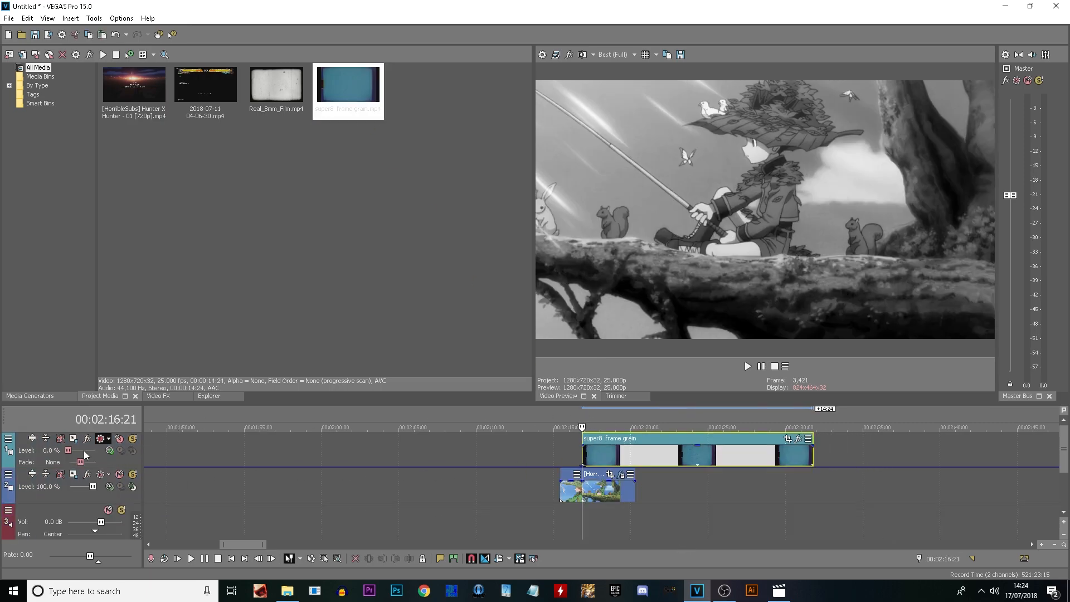
- Raise the super8 overlay's composite level to 100 % at the fishing shot's start and play it
{"action": "left_click_drag", "start_coordinate": [72, 453], "coordinate": [108, 455]}
{"action": "left_click", "coordinate": [748, 366]}
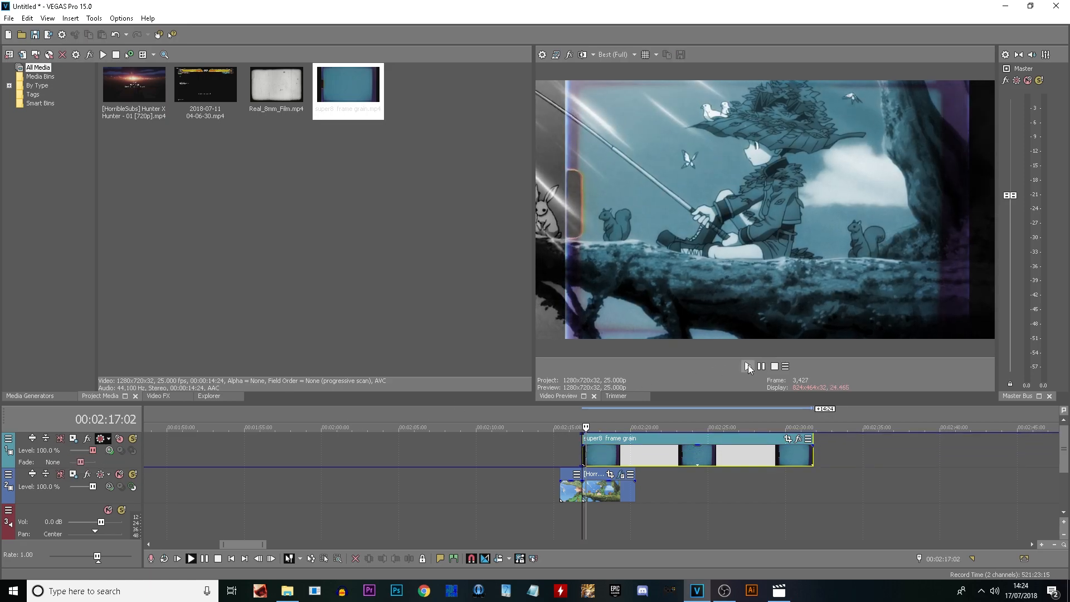
{"action": "key", "text": "space"}
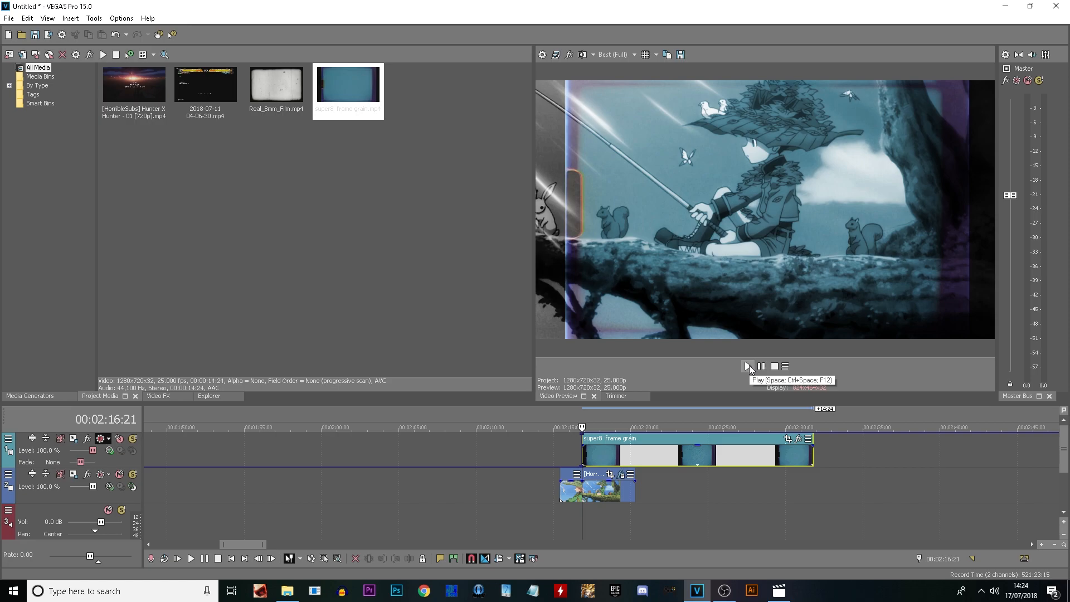
- Crop the super8 frame grain event about its centre to 1,084.0 by 609.8 and play the fishing shot
{"action": "left_click", "coordinate": [788, 439]}
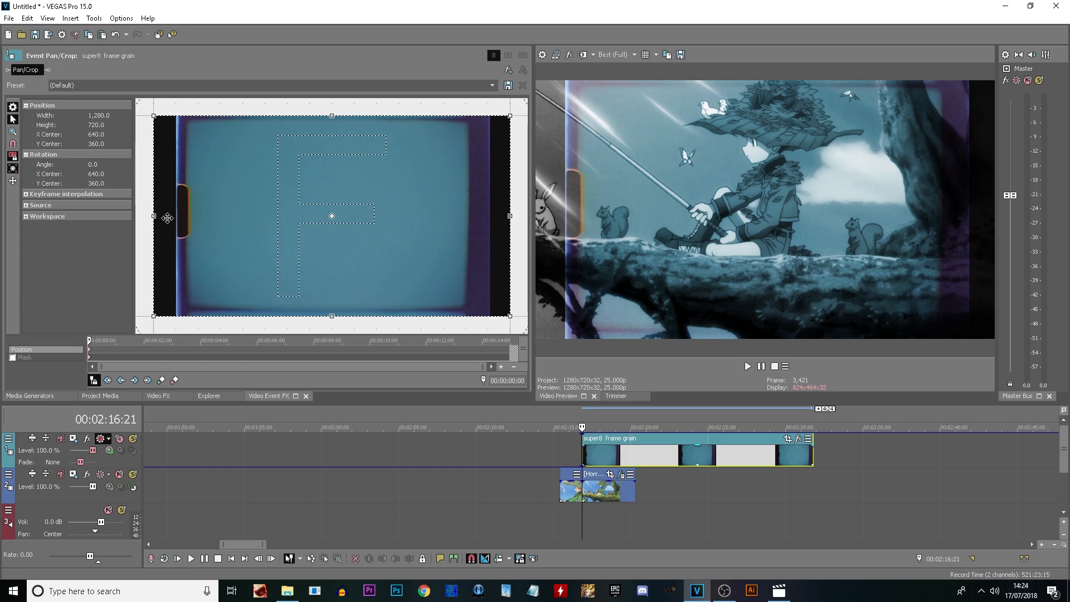
{"action": "left_click_drag", "start_coordinate": [154, 216], "coordinate": [184, 223]}
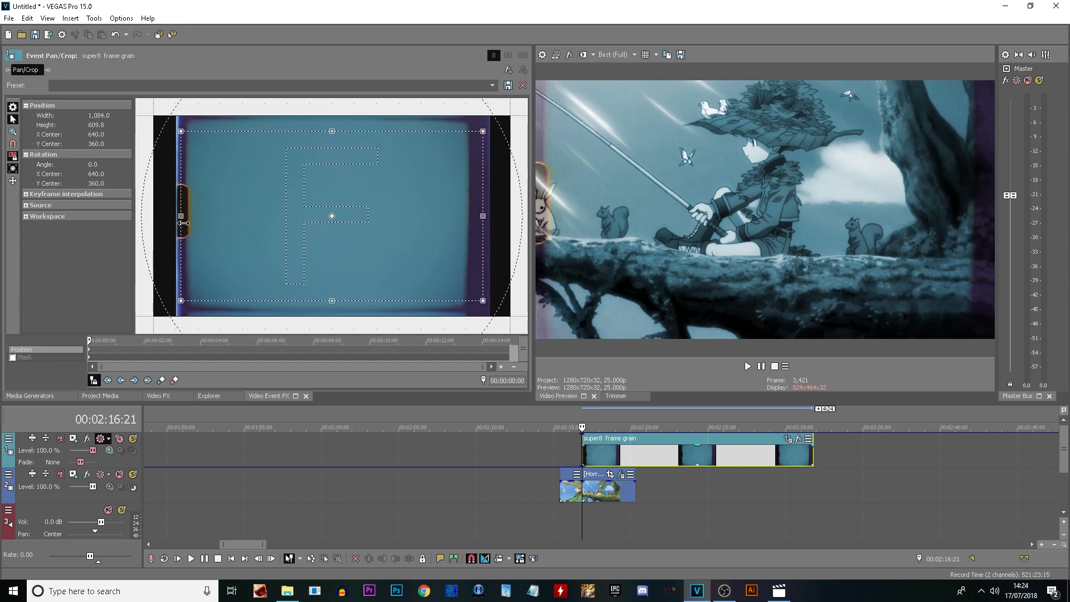
{"action": "left_click", "coordinate": [748, 366]}
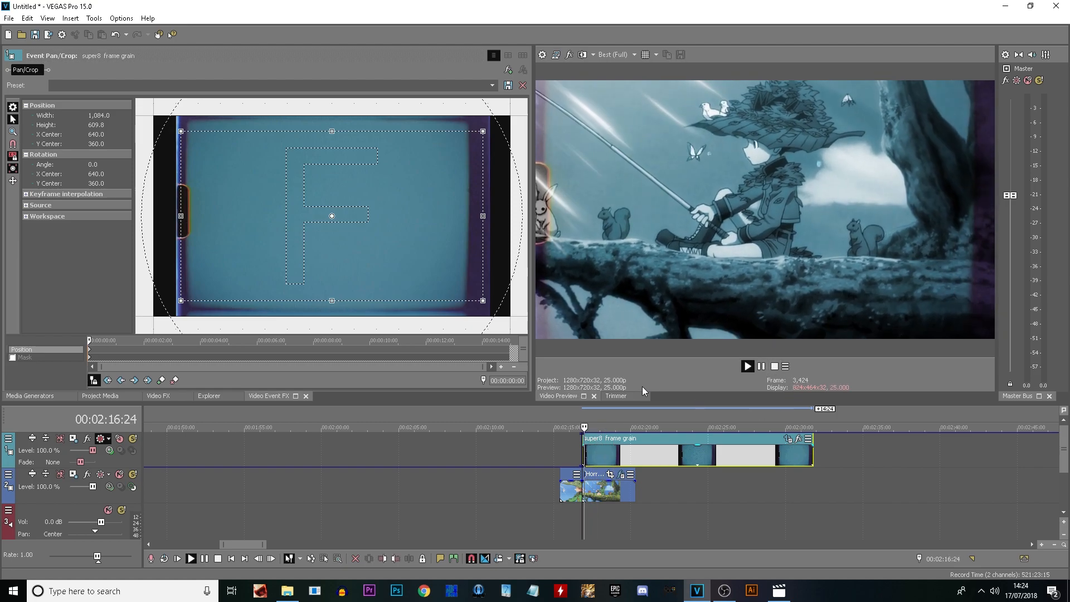
{"action": "left_click", "coordinate": [579, 426]}
{"action": "left_click", "coordinate": [577, 422]}
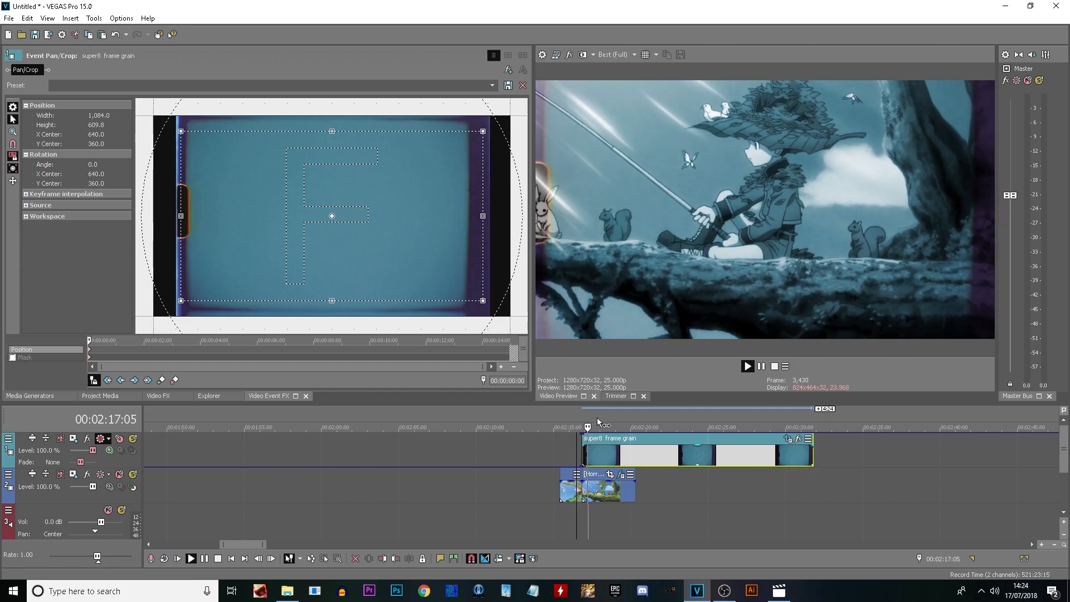
{"action": "left_click", "coordinate": [615, 423]}
{"action": "left_click", "coordinate": [604, 424]}
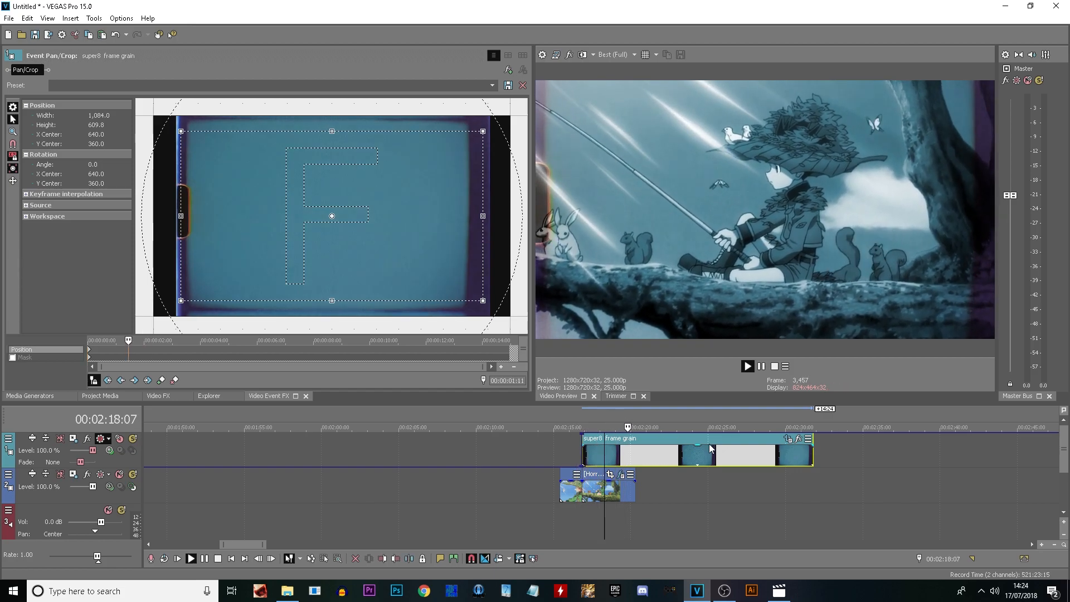
{"action": "key", "text": "space"}
- Try the VEGAS Black and White effect on the super8 frame grain event and play the fishing shot
{"action": "left_click", "coordinate": [797, 440]}
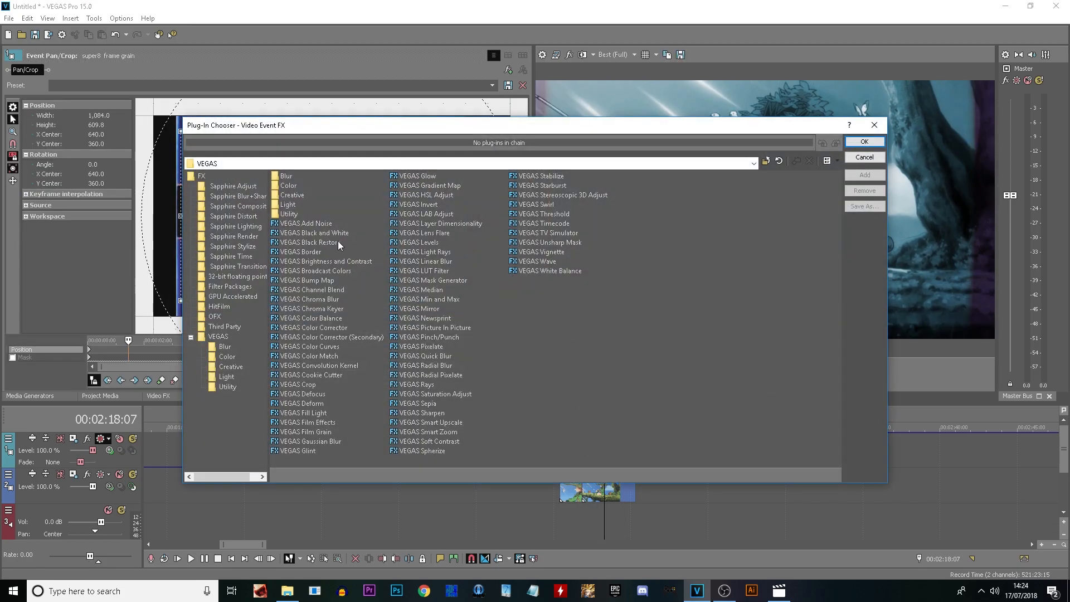
{"action": "double_click", "coordinate": [329, 232]}
{"action": "left_click", "coordinate": [865, 141]}
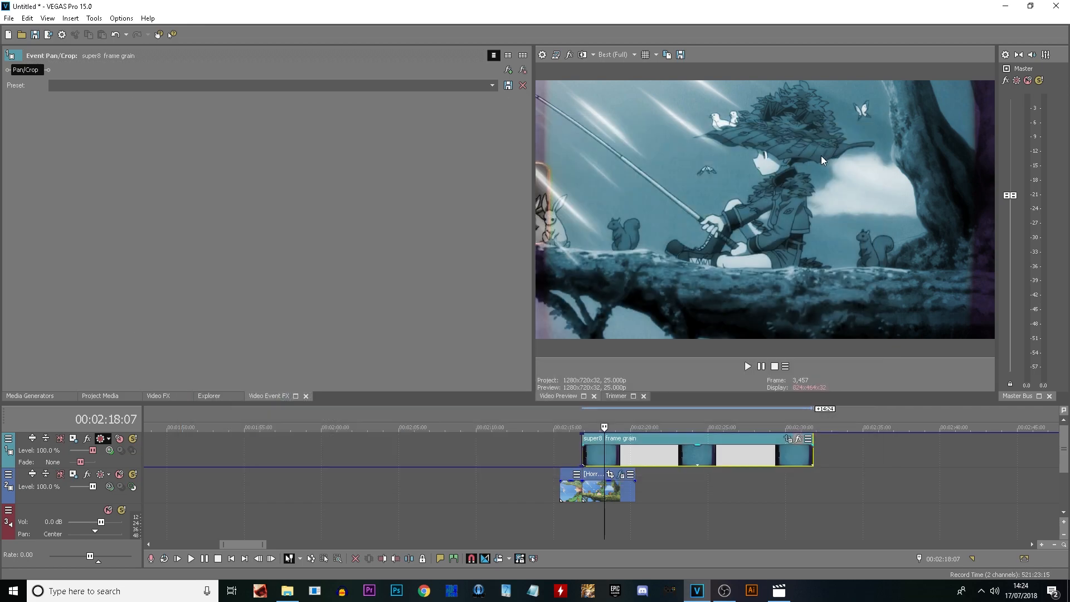
{"action": "left_click", "coordinate": [748, 365]}
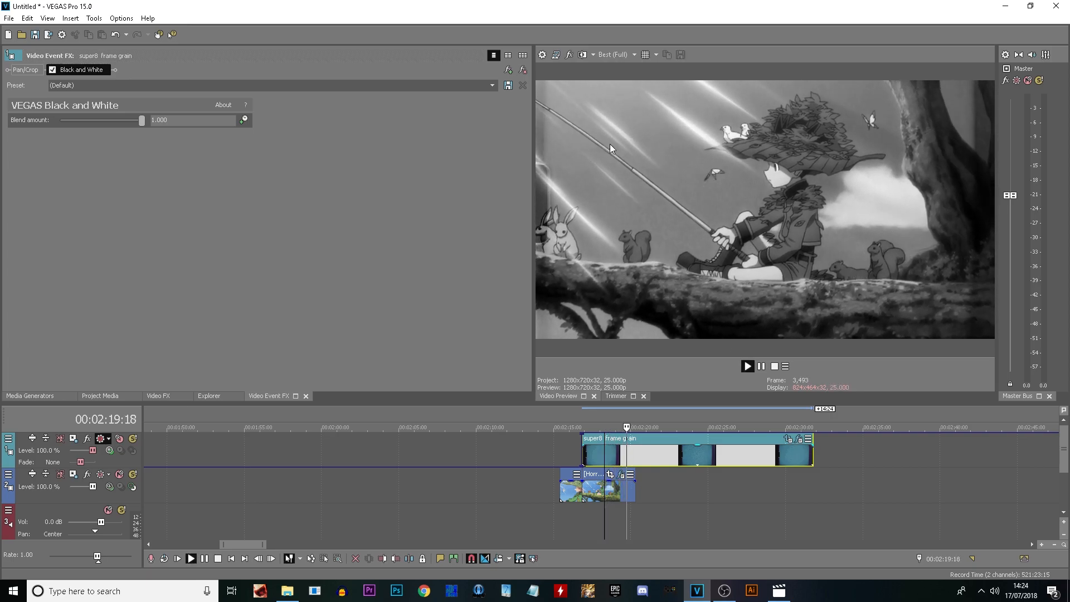
{"action": "key", "text": "space"}
{"action": "key", "text": "space"}
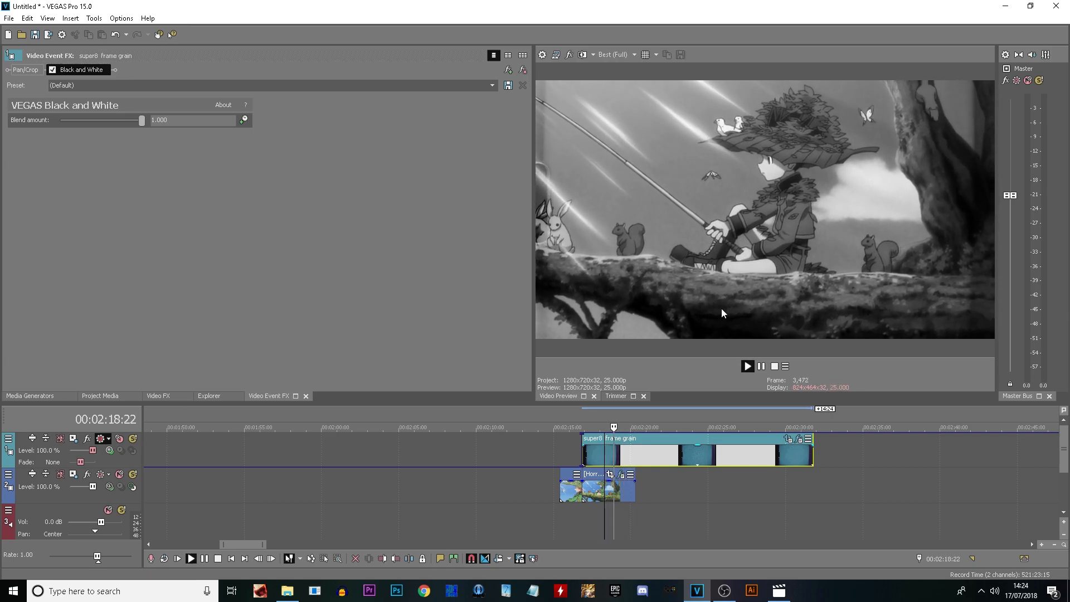
{"action": "key", "text": "space"}
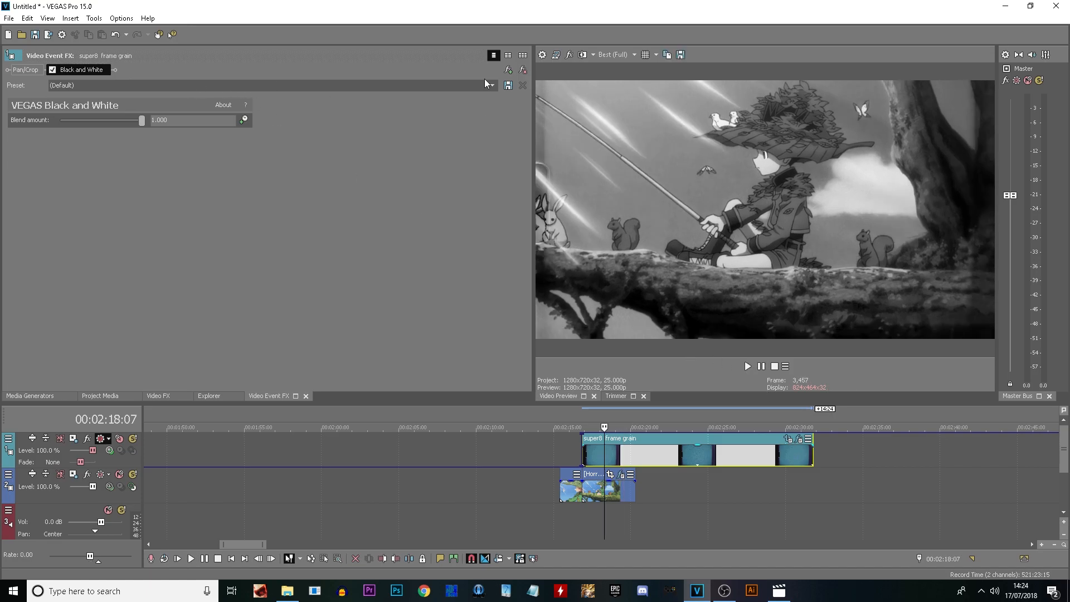
- Remove the Black and White effect from the super8 frame grain event and delete the event from the timeline
{"action": "left_click", "coordinate": [523, 70]}
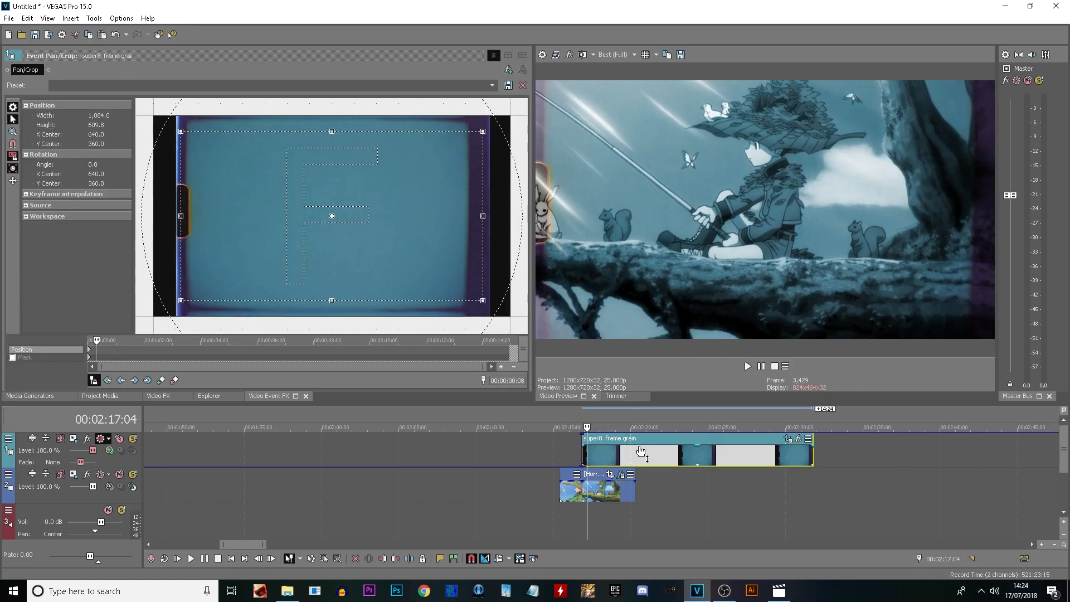
{"action": "left_click", "coordinate": [635, 454]}
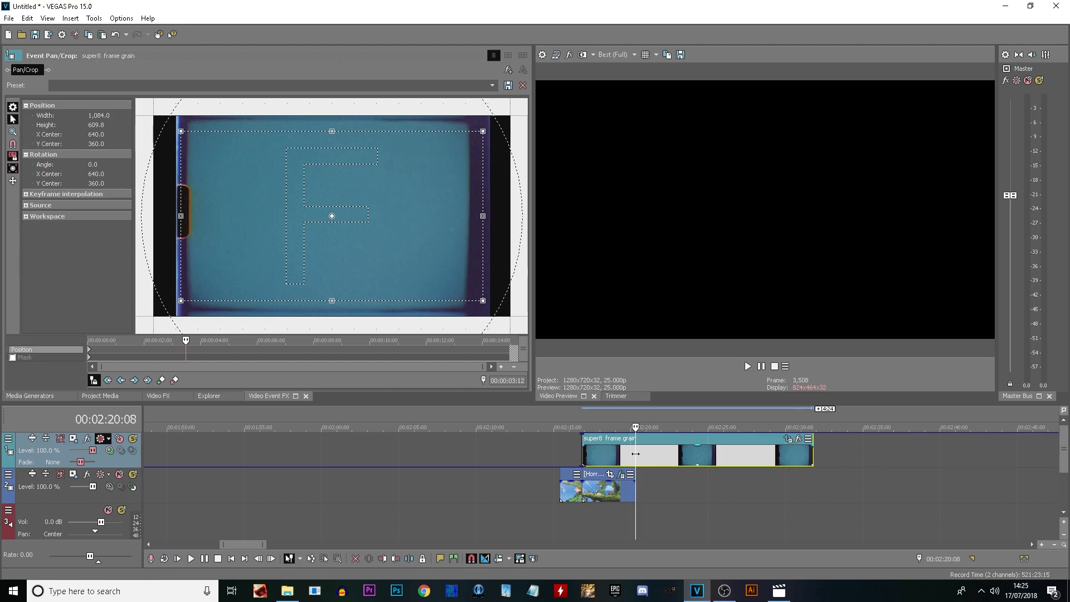
{"action": "key", "text": "Delete"}
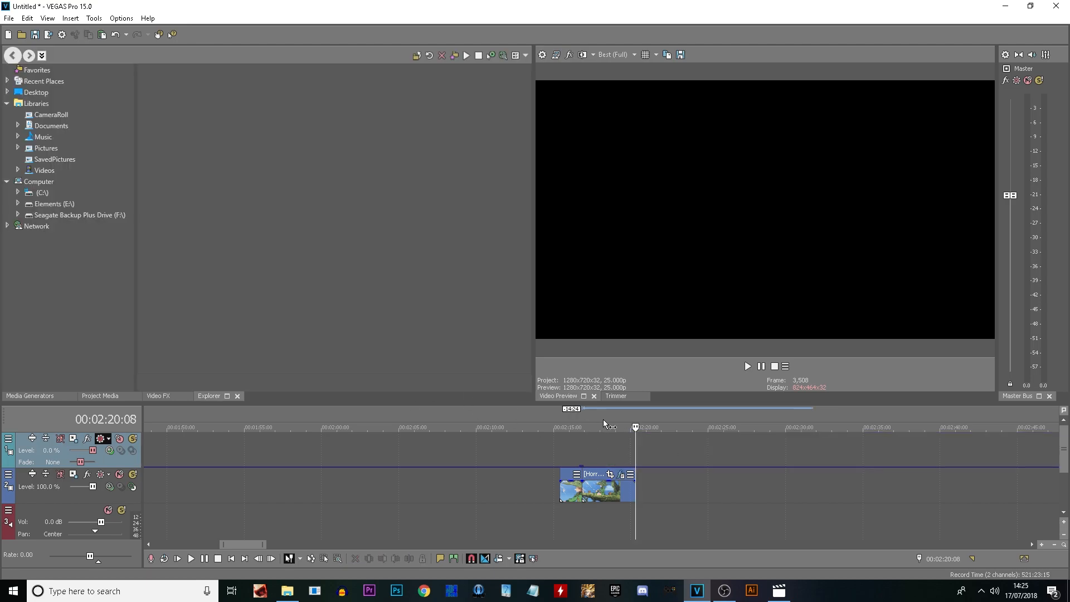
{"action": "left_click", "coordinate": [604, 422]}
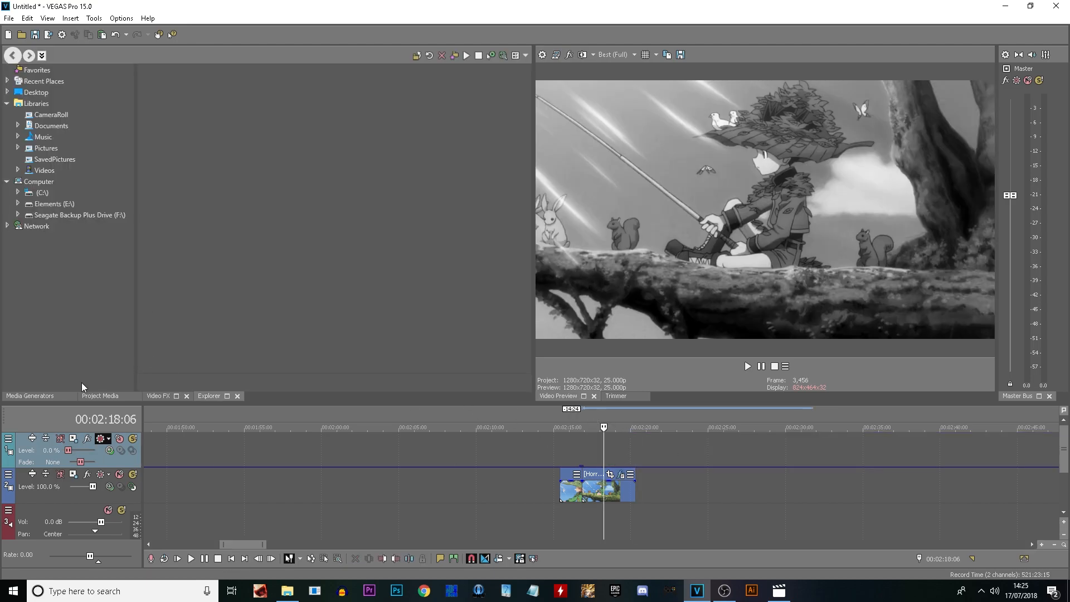
{"action": "left_click", "coordinate": [99, 396]}
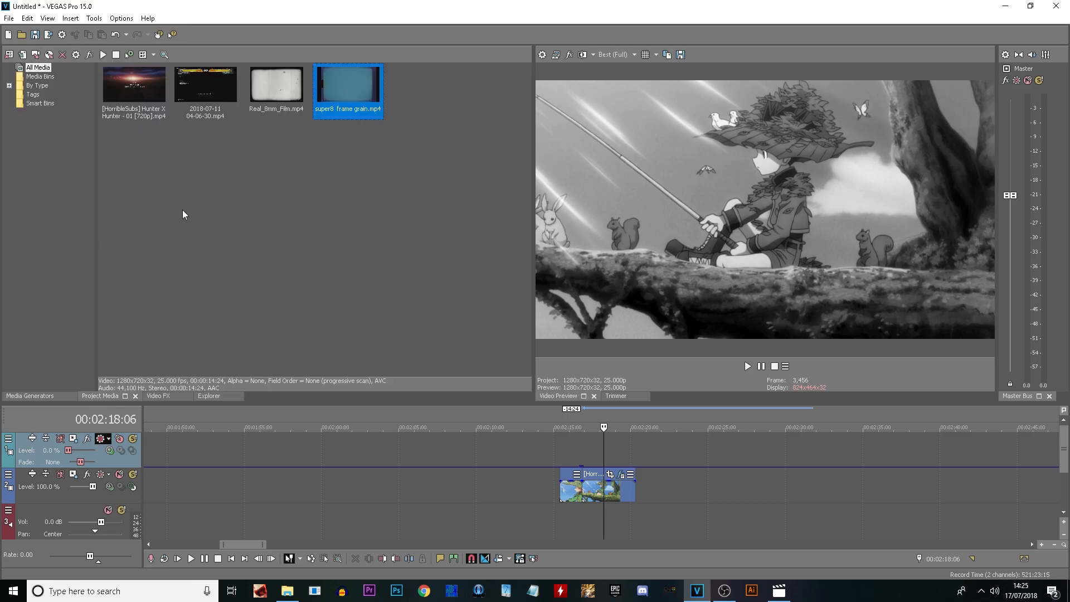
{"action": "left_click_drag", "start_coordinate": [201, 89], "coordinate": [655, 453]}
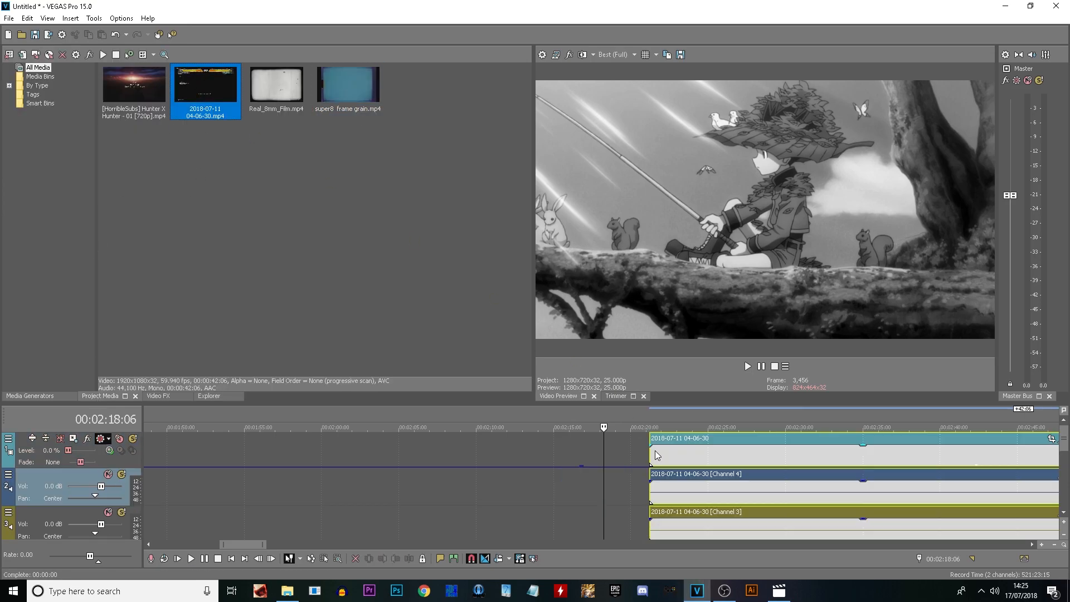
{"action": "key", "text": "Delete"}
{"action": "left_click", "coordinate": [83, 480]}
{"action": "key", "text": "Delete"}
{"action": "left_click", "coordinate": [82, 480]}
{"action": "key", "text": "Delete"}
{"action": "scroll", "coordinate": [634, 472], "scroll_direction": "down", "scroll_amount": 4}
{"action": "left_click", "coordinate": [528, 428]}
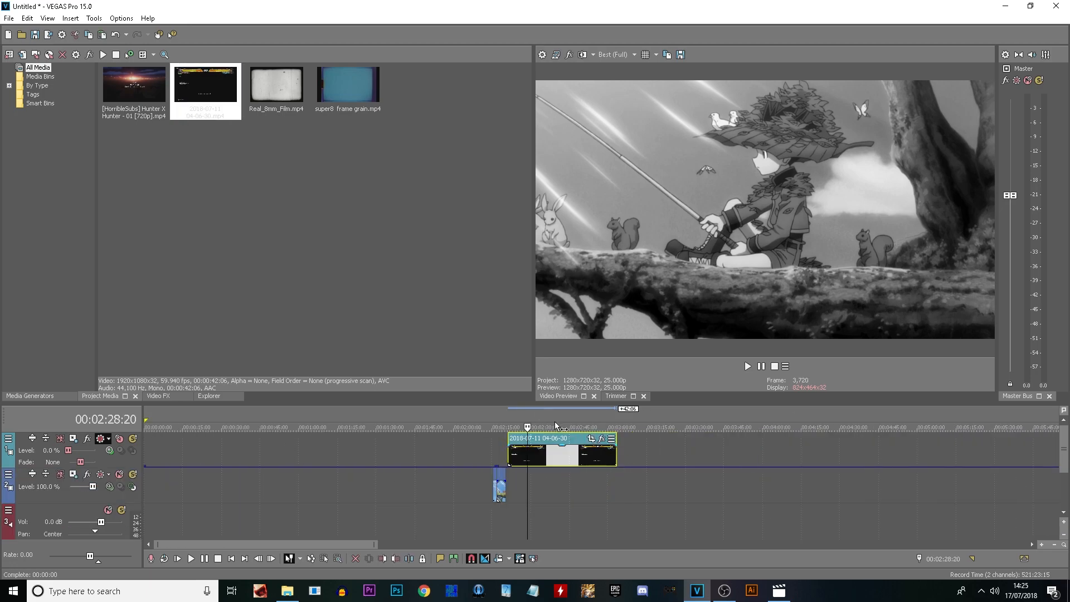
{"action": "left_click", "coordinate": [560, 425]}
{"action": "key", "text": "space"}
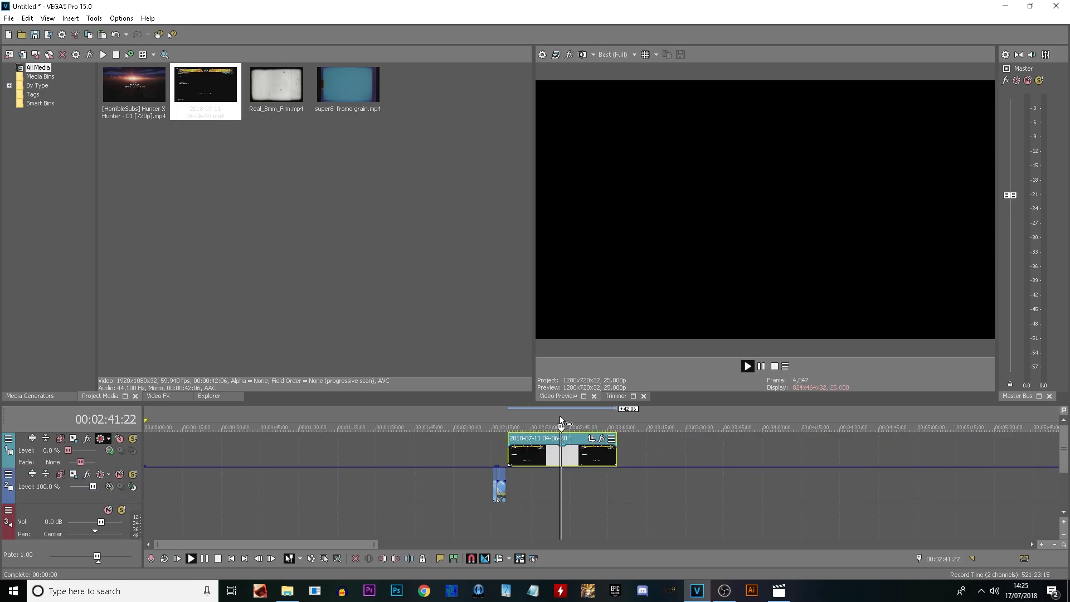
{"action": "left_click_drag", "start_coordinate": [547, 458], "coordinate": [549, 486]}
{"action": "key", "text": "space"}
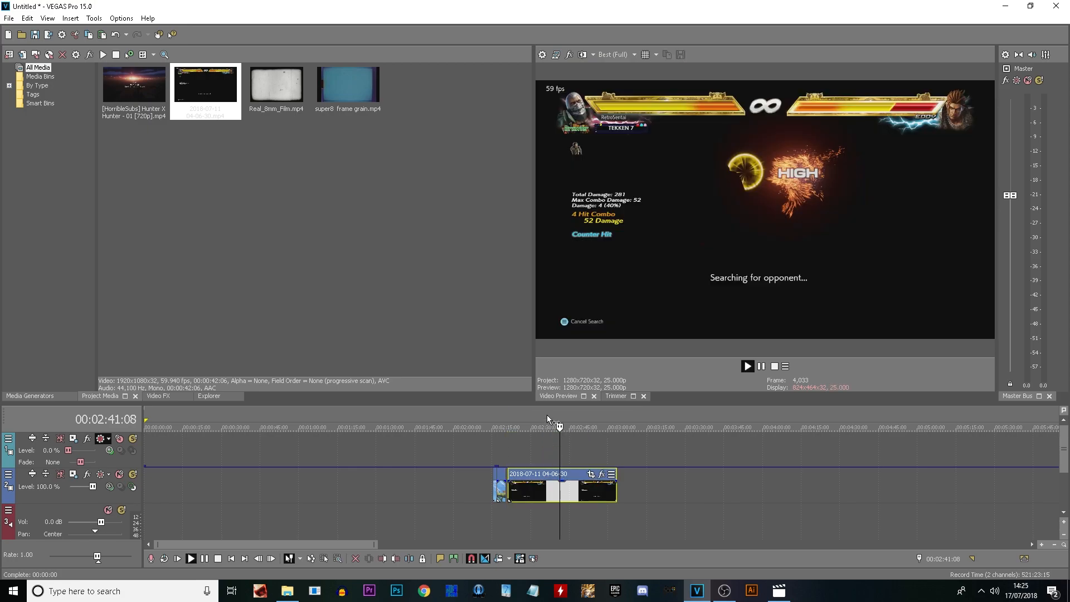
{"action": "key", "text": "space"}
{"action": "left_click", "coordinate": [531, 426]}
{"action": "left_click", "coordinate": [567, 426]}
{"action": "key", "text": "space"}
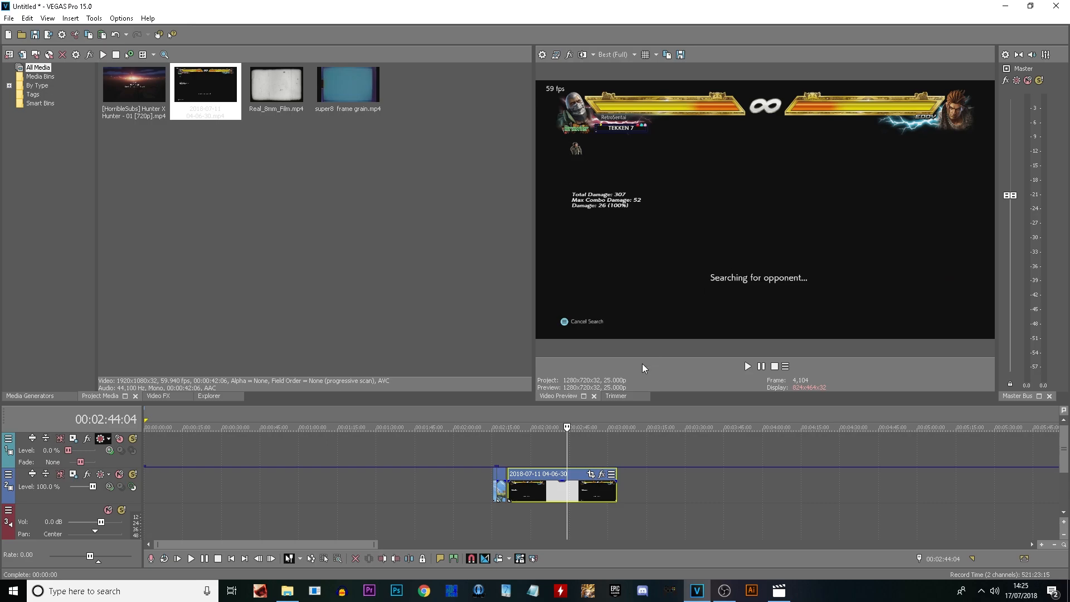
- Find a hit-spark burst in the game clip, split it at 00:02:47:00 and delete the part before the split
{"action": "scroll", "coordinate": [610, 441], "scroll_direction": "up", "scroll_amount": 5}
{"action": "left_click", "coordinate": [585, 410]}
{"action": "key", "text": "space"}
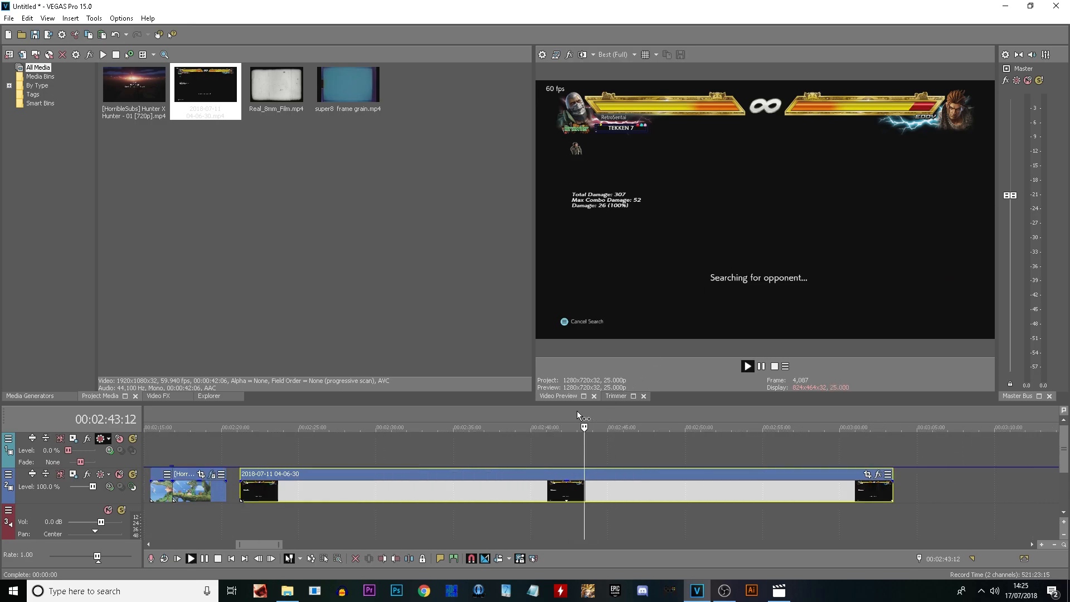
{"action": "key", "text": "Return"}
{"action": "key", "text": "Return"}
{"action": "key", "text": "Return"}
{"action": "key", "text": "Return"}
{"action": "key", "text": "Return"}
{"action": "key", "text": "Return"}
{"action": "key", "text": "Return"}
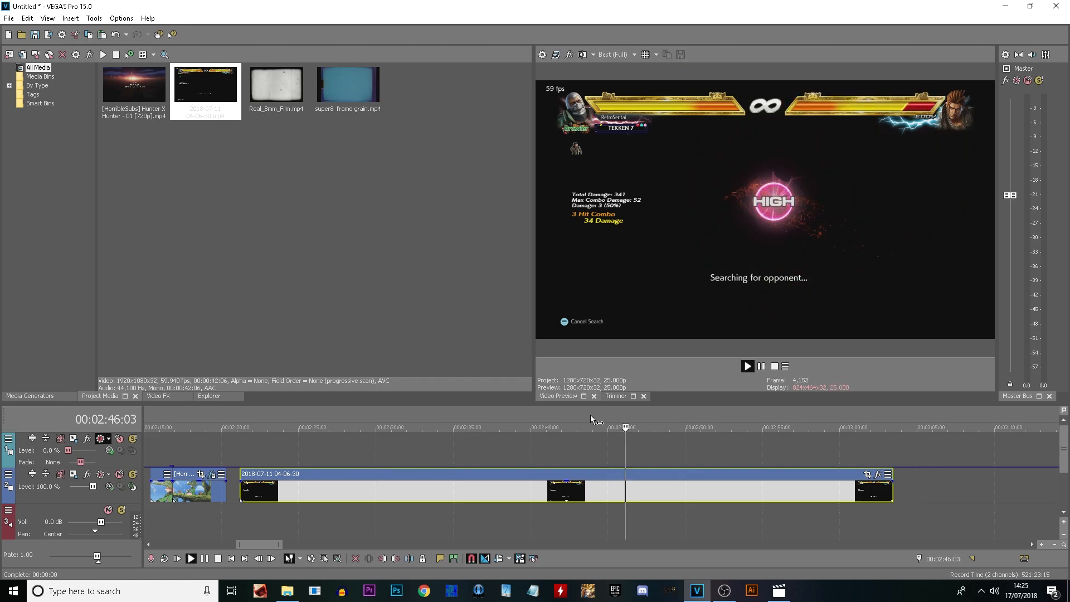
{"action": "key", "text": "Return"}
{"action": "key", "text": "Return"}
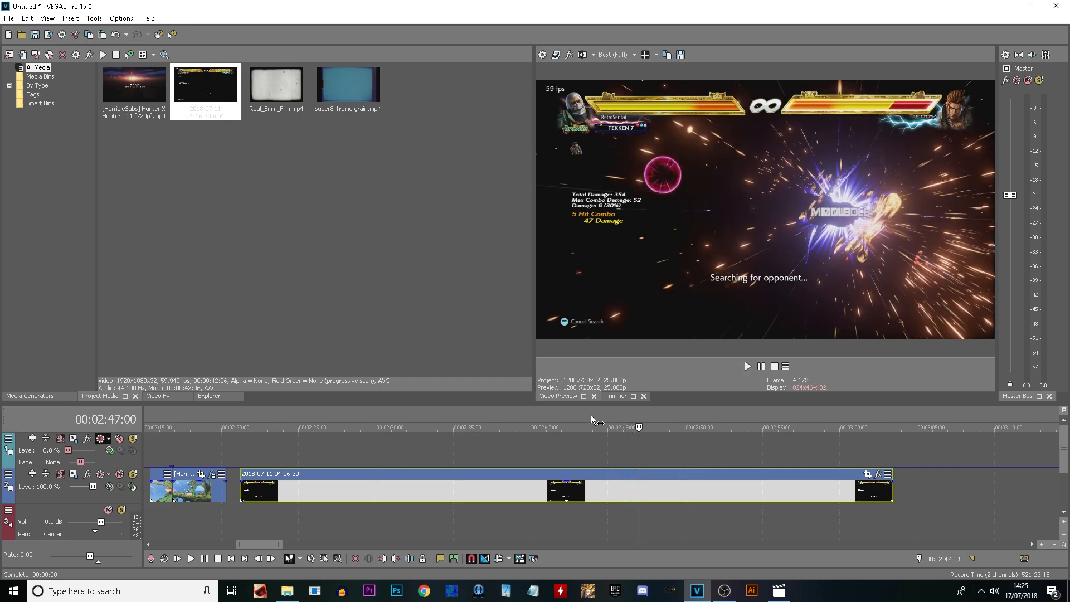
{"action": "key", "text": "s"}
{"action": "left_click", "coordinate": [612, 498]}
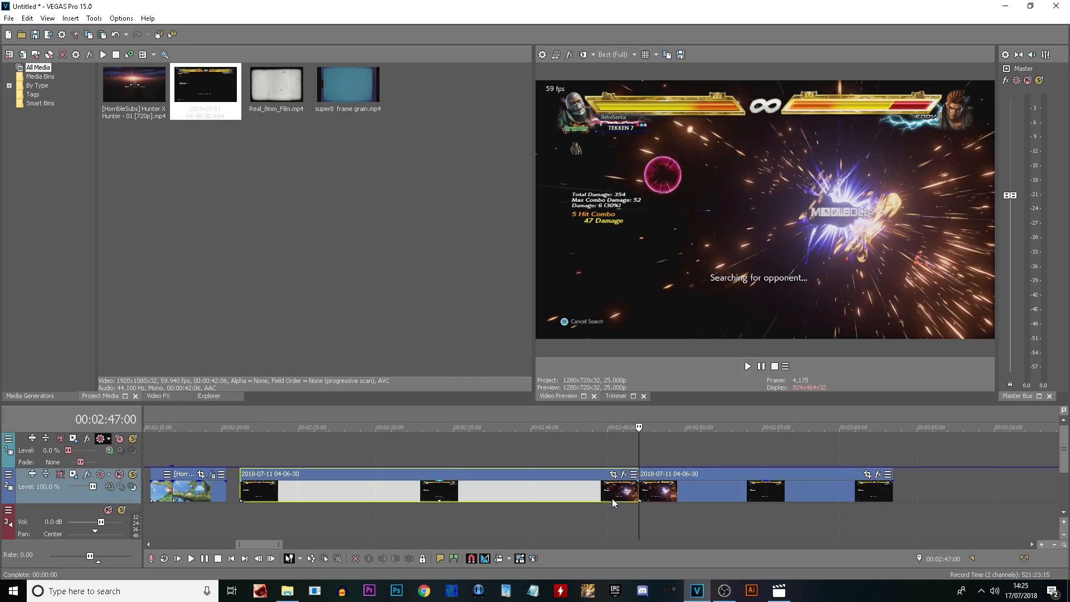
{"action": "key", "text": "Delete"}
- Place the remaining game clip on the overlay track at the fishing shot's start and check it along the timeline
{"action": "left_click_drag", "start_coordinate": [677, 493], "coordinate": [210, 446]}
{"action": "left_click", "coordinate": [199, 411]}
{"action": "scroll", "coordinate": [249, 419], "scroll_direction": "up", "scroll_amount": 3}
{"action": "left_click", "coordinate": [578, 427]}
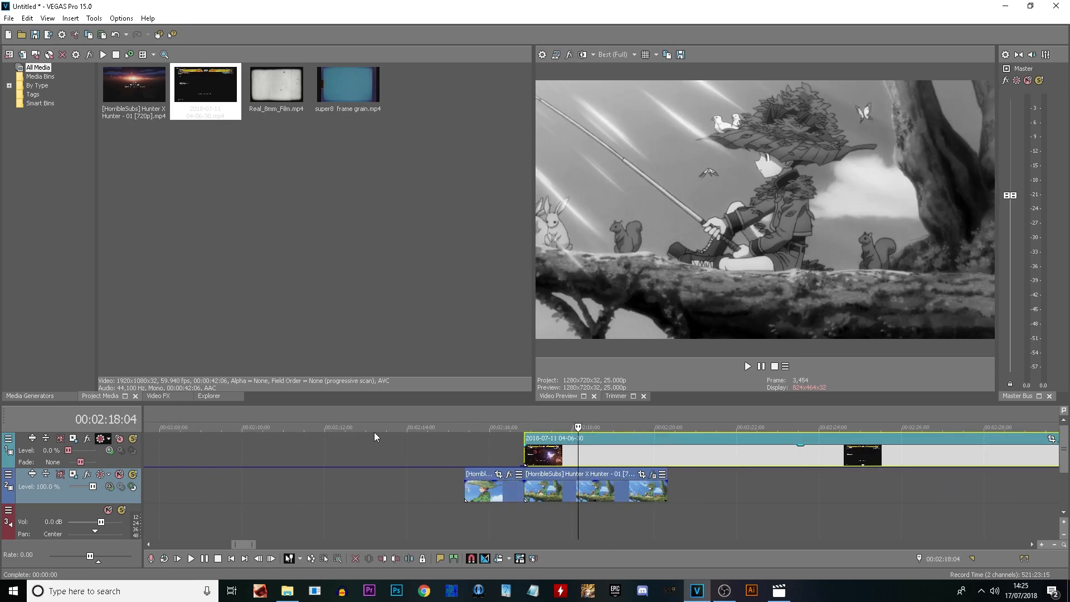
{"action": "left_click_drag", "start_coordinate": [578, 427], "coordinate": [819, 428]}
- Move the game clip back to the anime track and replace the overlay track with a new video track
{"action": "left_click_drag", "start_coordinate": [794, 454], "coordinate": [899, 473]}
{"action": "key", "text": "Delete"}
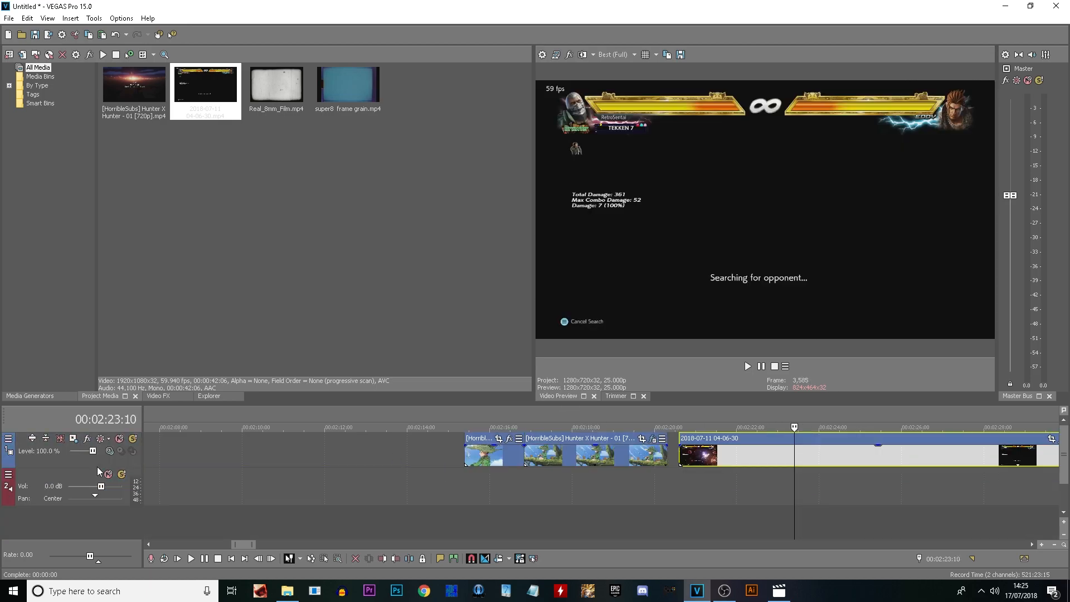
{"action": "right_click", "coordinate": [90, 457]}
{"action": "left_click", "coordinate": [129, 302]}
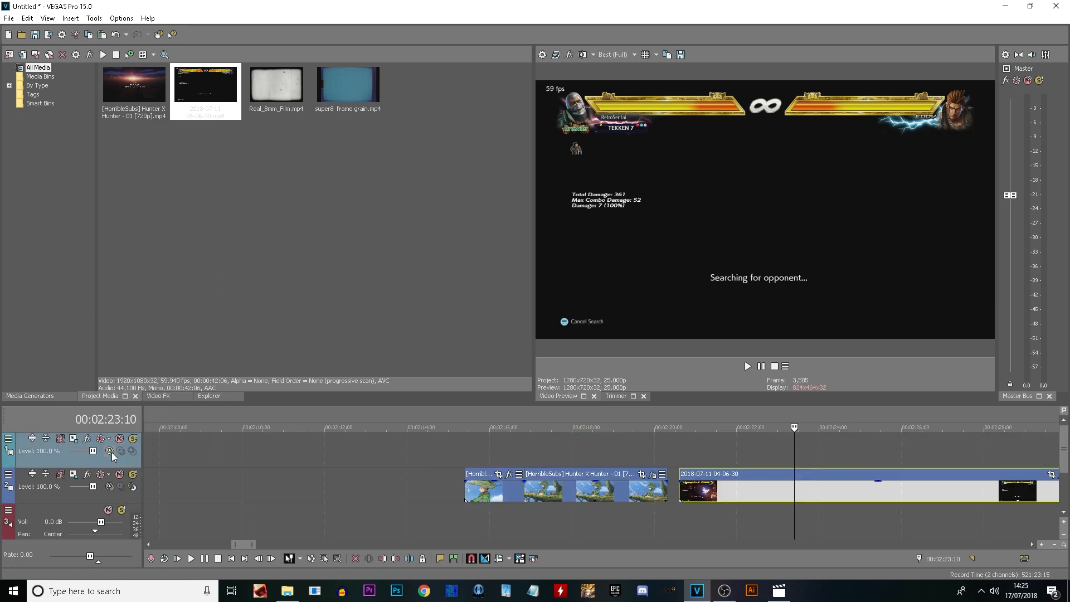
- Set the new track's compositing mode to Dodge and move the game clip onto it at the fishing shot's start
{"action": "left_click", "coordinate": [111, 451]}
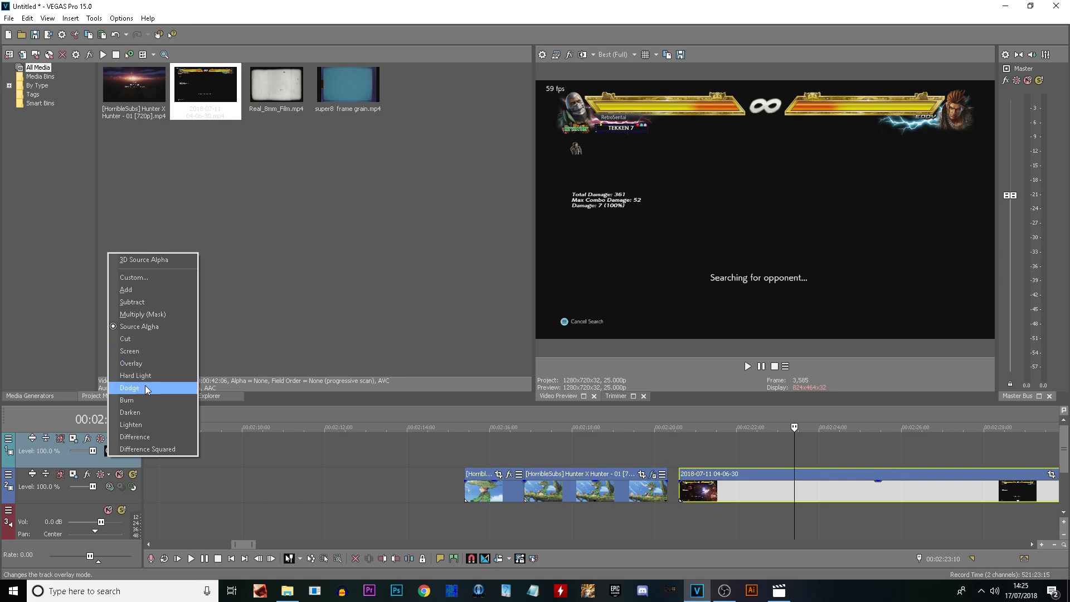
{"action": "left_click", "coordinate": [170, 389]}
{"action": "mouse_move", "coordinate": [716, 491]}
{"action": "left_mouse_down"}
{"action": "mouse_move", "coordinate": [692, 447]}
{"action": "mouse_move", "coordinate": [568, 454]}
{"action": "left_mouse_up"}
- Play the Dodge-blended game clip over the fishing shot from several points to examine the hit effects
{"action": "left_click", "coordinate": [557, 413]}
{"action": "left_click", "coordinate": [574, 412]}
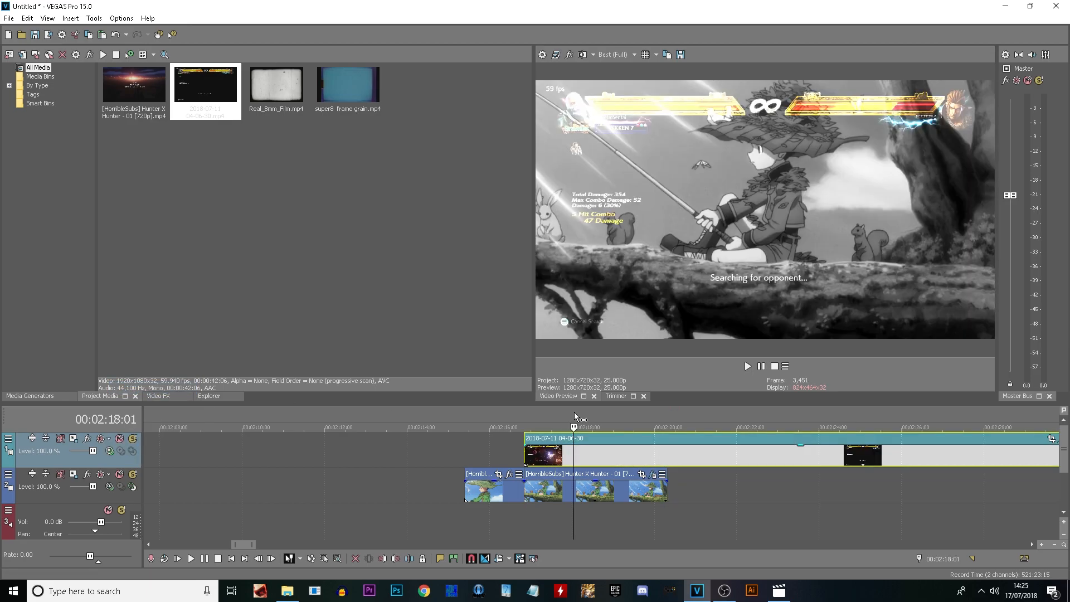
{"action": "key", "text": "space"}
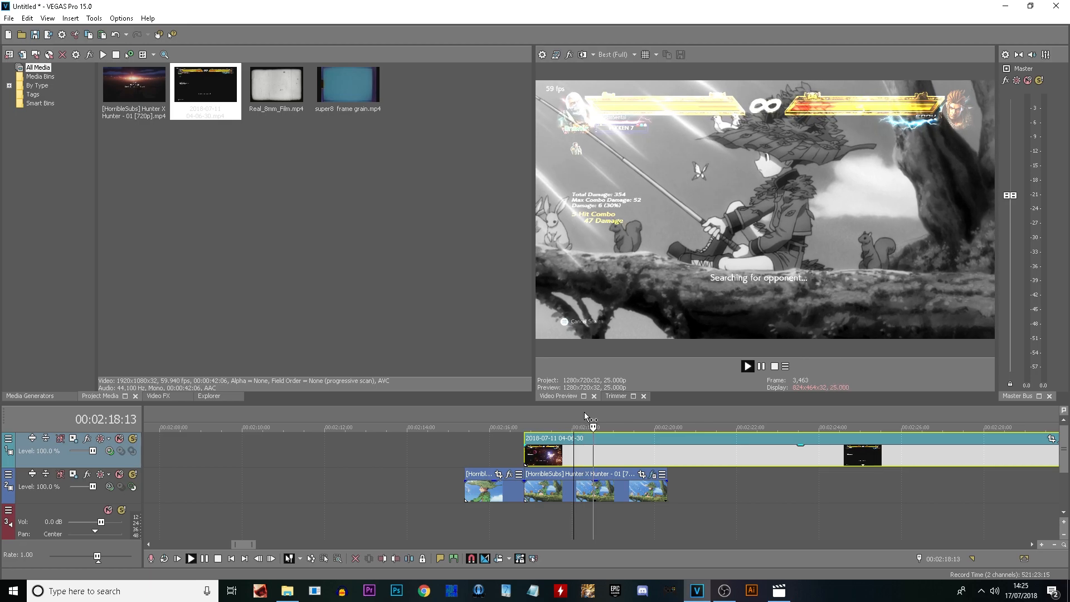
{"action": "left_click", "coordinate": [586, 412]}
{"action": "left_click", "coordinate": [596, 413]}
{"action": "key", "text": "space"}
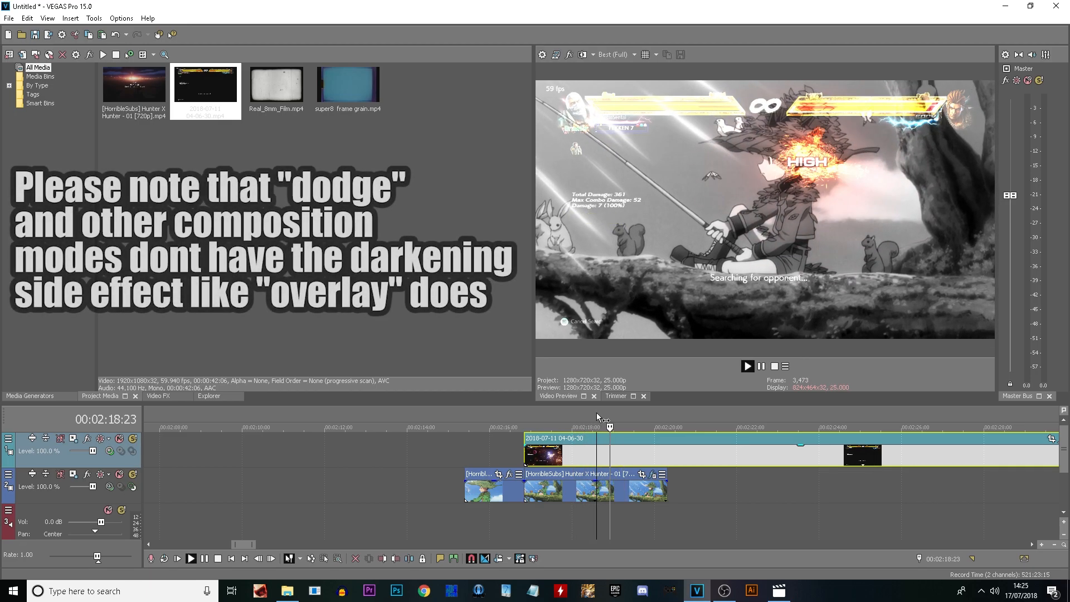
{"action": "key", "text": "space"}
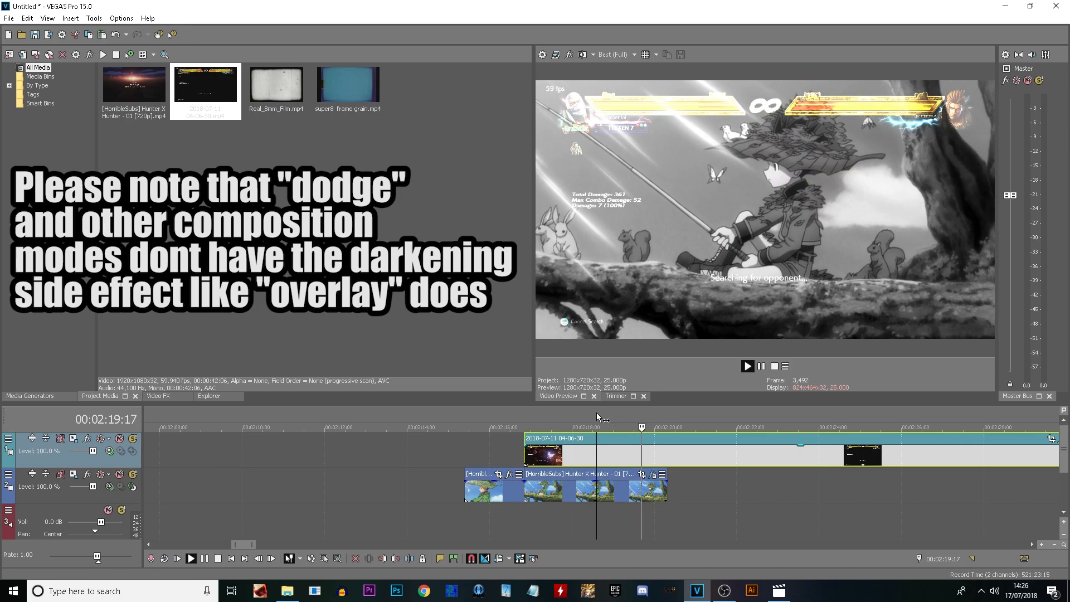
{"action": "left_click", "coordinate": [603, 413]}
{"action": "left_click", "coordinate": [580, 409]}
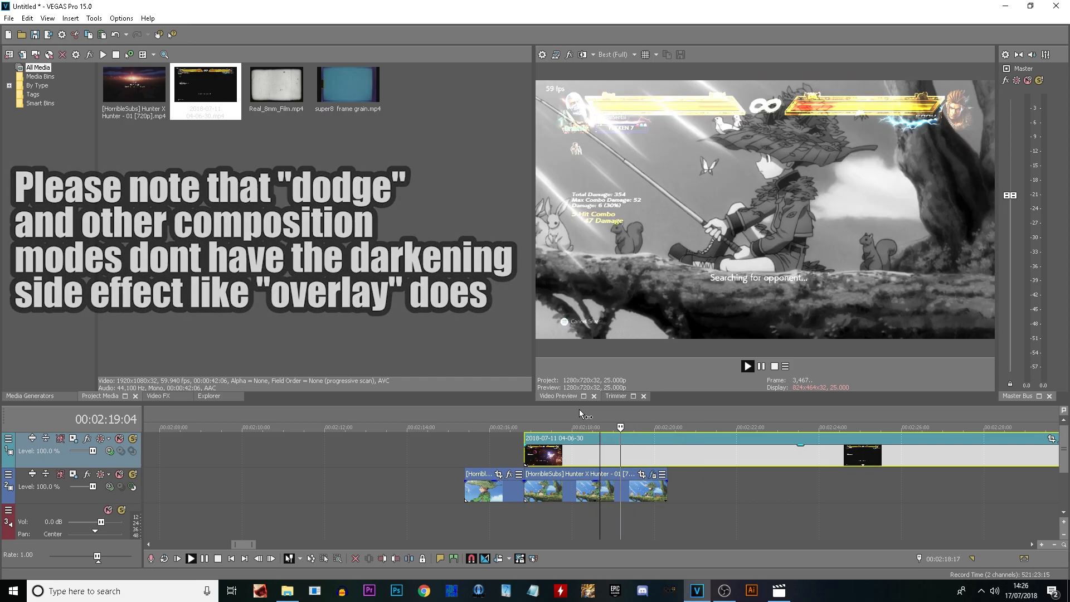
{"action": "key", "text": "space"}
- Add the default VEGAS Gaussian Blur to the game clip overlay and play the fishing shot
{"action": "right_click", "coordinate": [597, 460]}
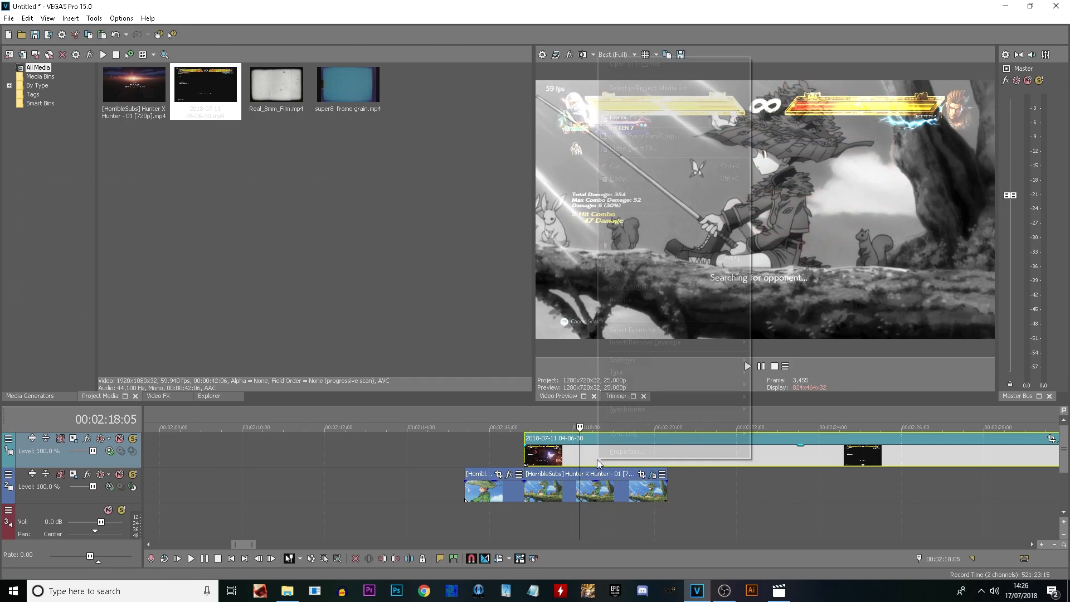
{"action": "left_click", "coordinate": [634, 148]}
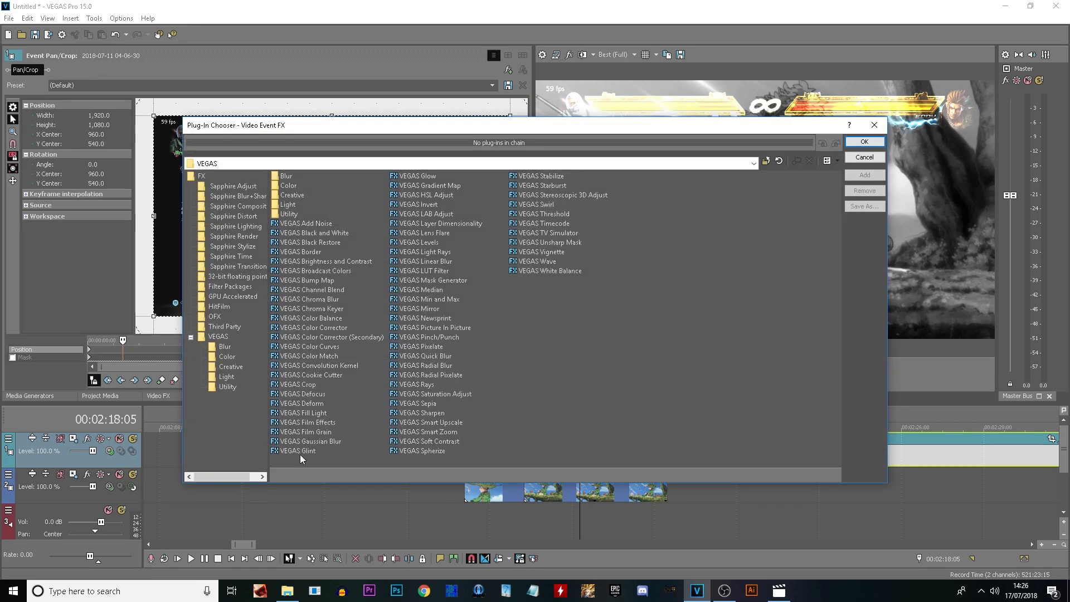
{"action": "double_click", "coordinate": [306, 441]}
{"action": "left_click", "coordinate": [853, 142]}
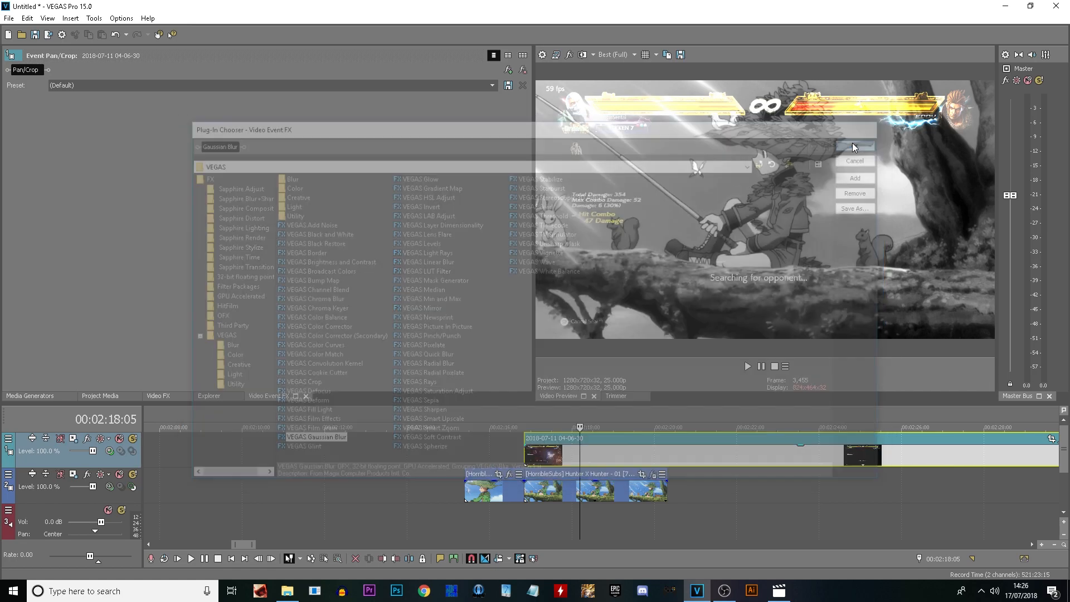
{"action": "left_click", "coordinate": [748, 366]}
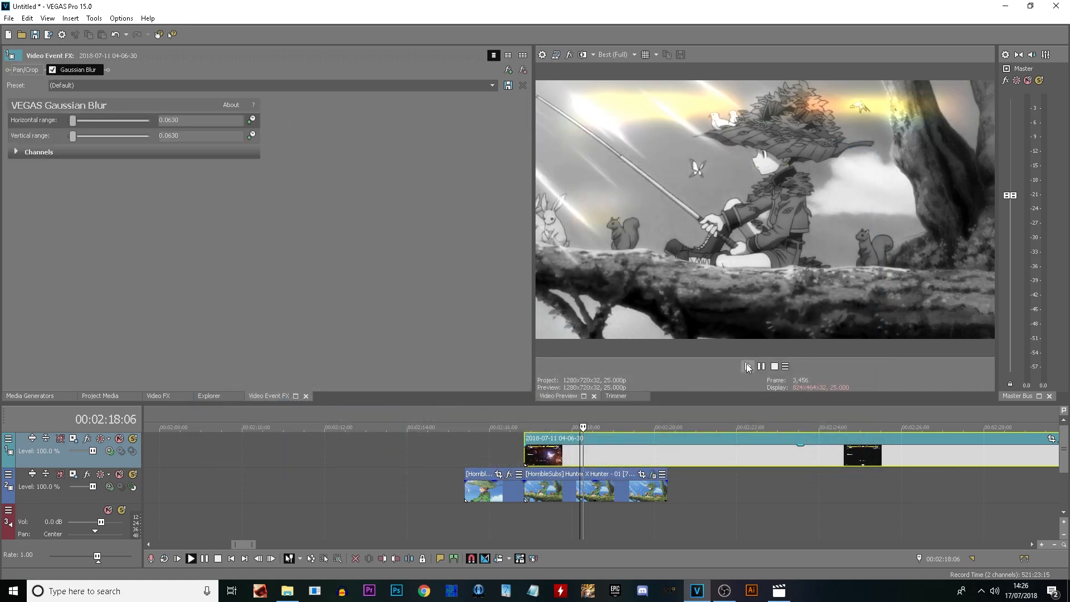
{"action": "left_click", "coordinate": [748, 367]}
- Extend the game clip's beginning by about 1:06, realign it with the fishing shot's start and play the result
{"action": "mouse_move", "coordinate": [526, 460]}
{"action": "left_mouse_down"}
{"action": "mouse_move", "coordinate": [471, 460]}
{"action": "mouse_move", "coordinate": [524, 460]}
{"action": "left_mouse_up"}
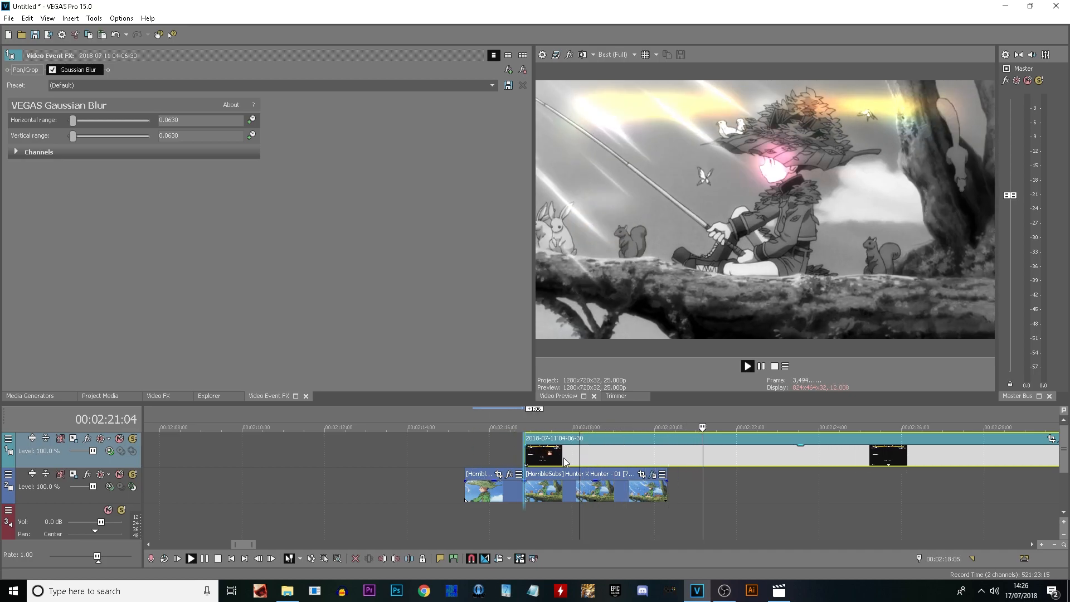
{"action": "left_click", "coordinate": [538, 416]}
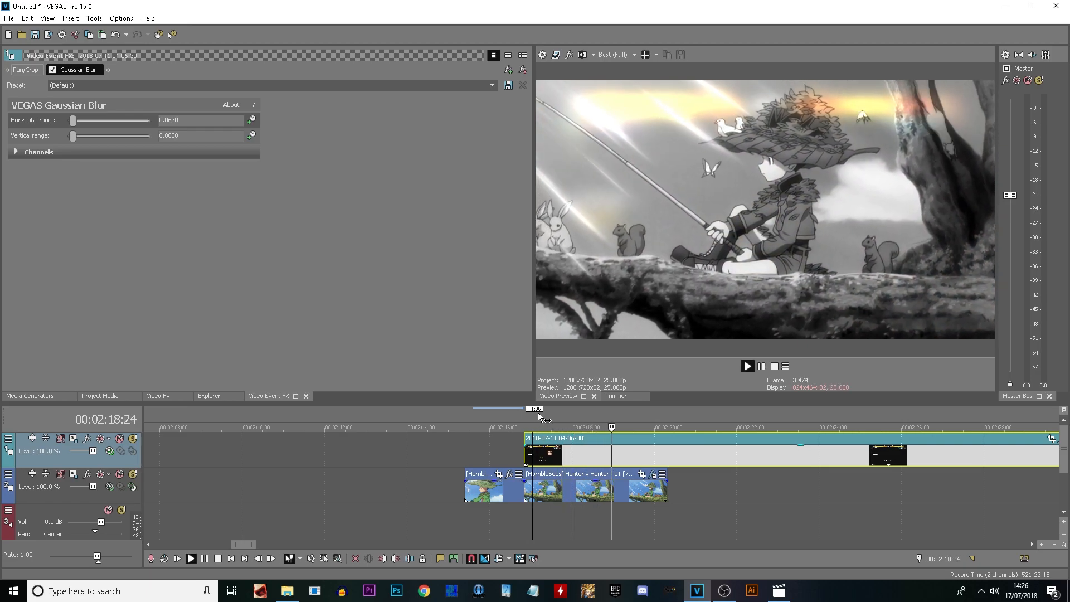
{"action": "left_click", "coordinate": [539, 417]}
{"action": "left_click", "coordinate": [541, 417]}
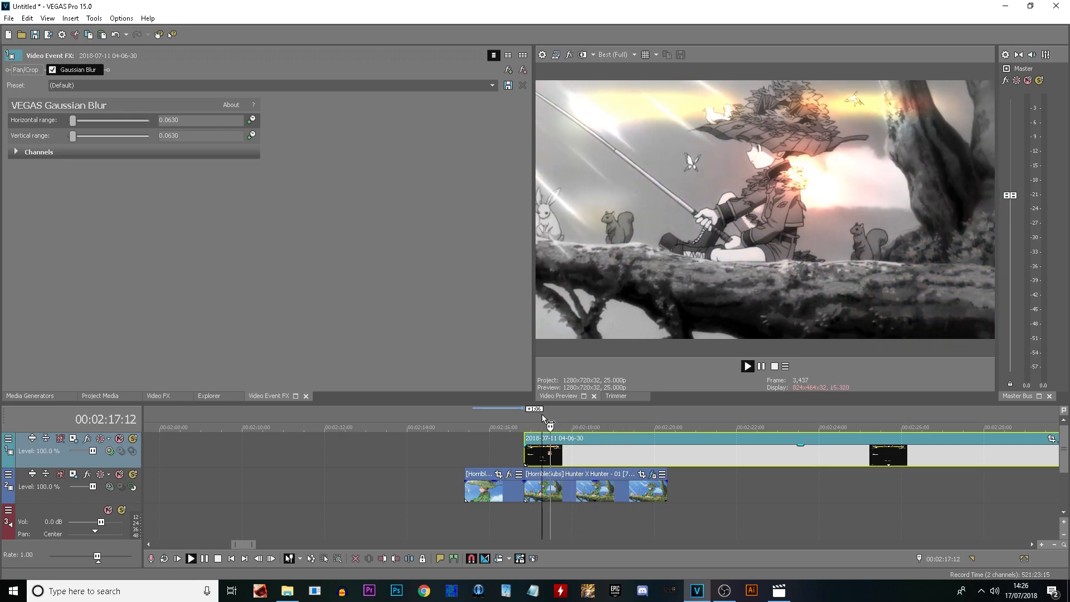
- Crop the game clip overlay with Event Pan/Crop to about 846 × 476 around the pink hit effect
{"action": "left_click", "coordinate": [542, 417]}
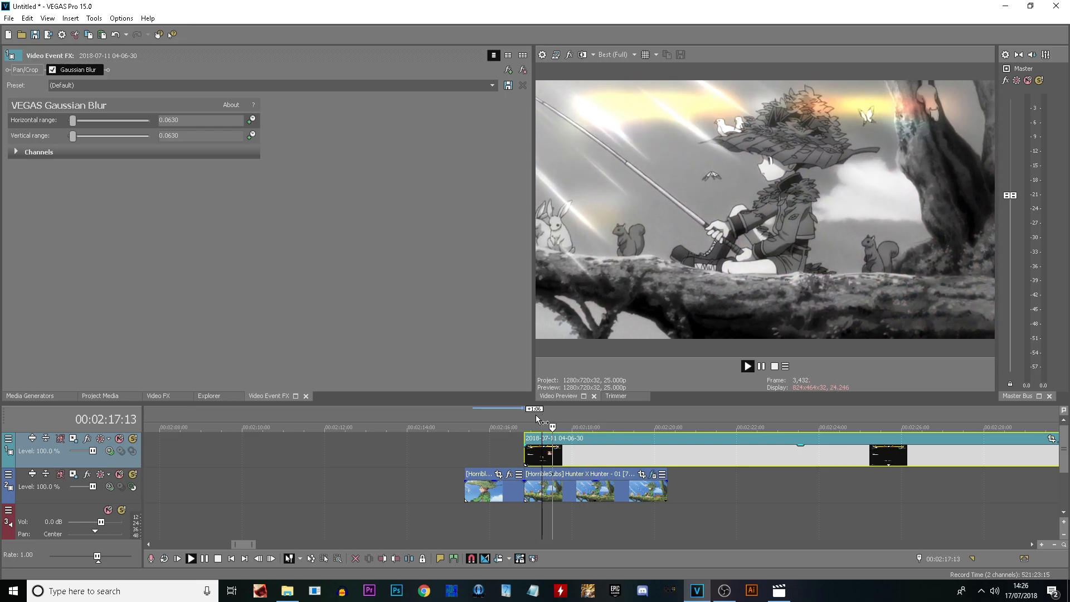
{"action": "key", "text": "space"}
{"action": "right_click", "coordinate": [585, 443]}
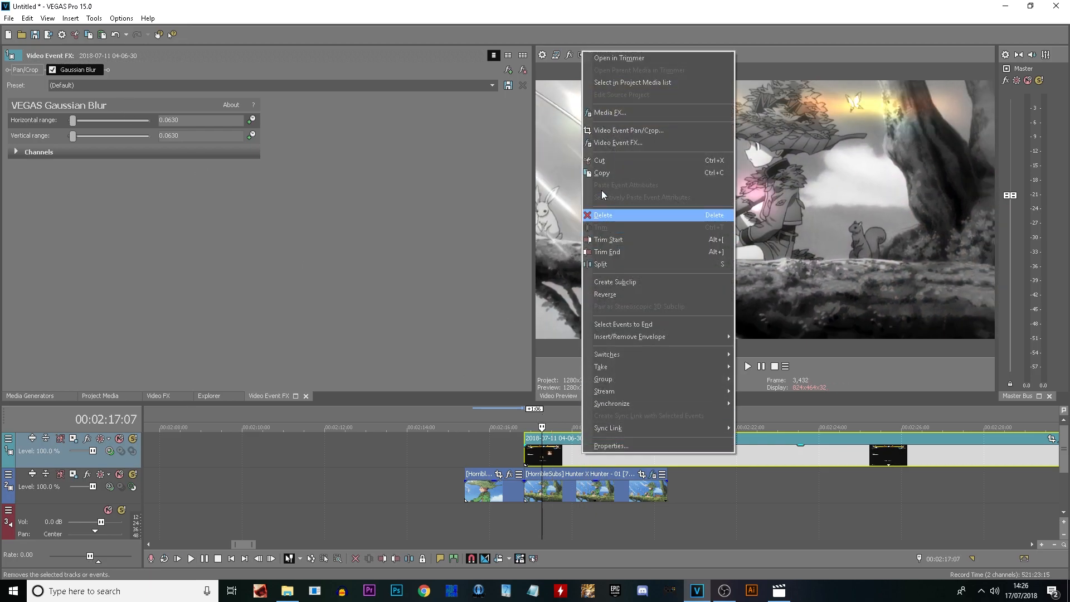
{"action": "left_click", "coordinate": [610, 132]}
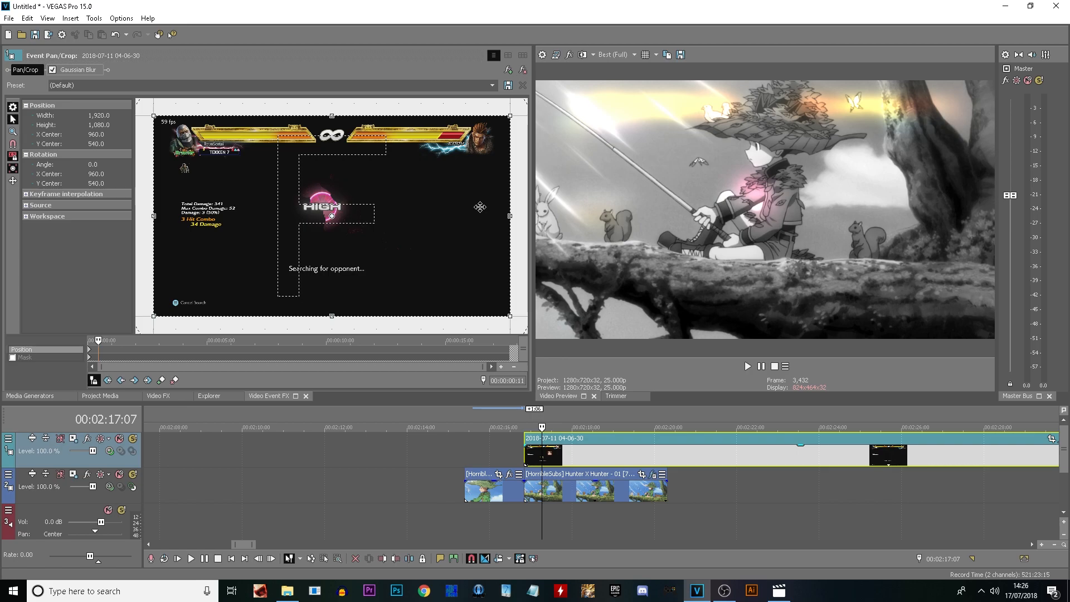
{"action": "left_click_drag", "start_coordinate": [507, 213], "coordinate": [380, 200]}
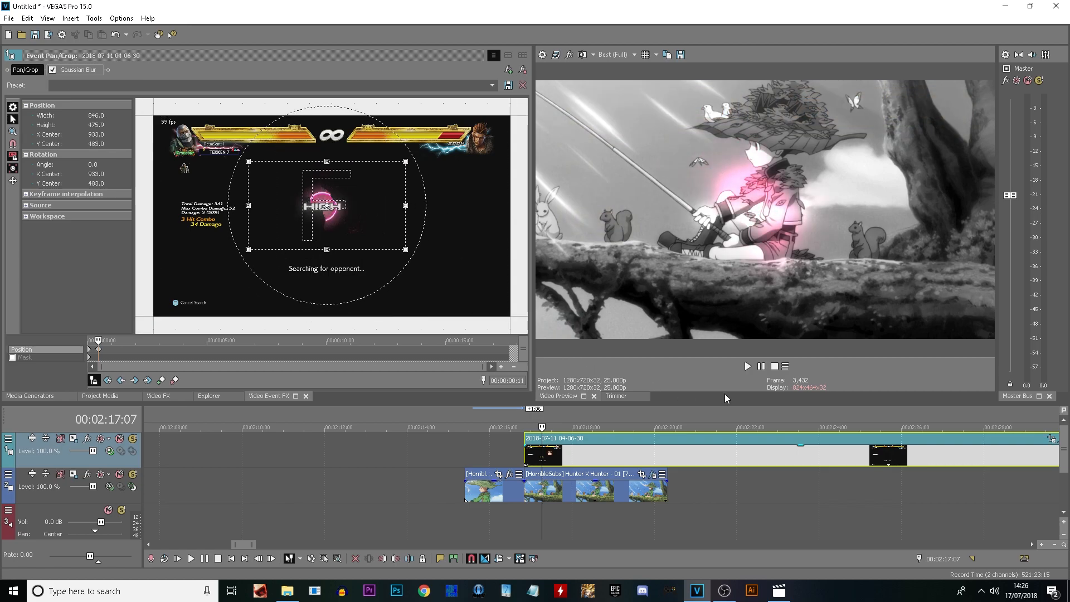
- Play on to 2:18:04 and move the game clip's crop frame over the orange sparks, centred at about 1,428, 723
{"action": "left_click", "coordinate": [749, 367]}
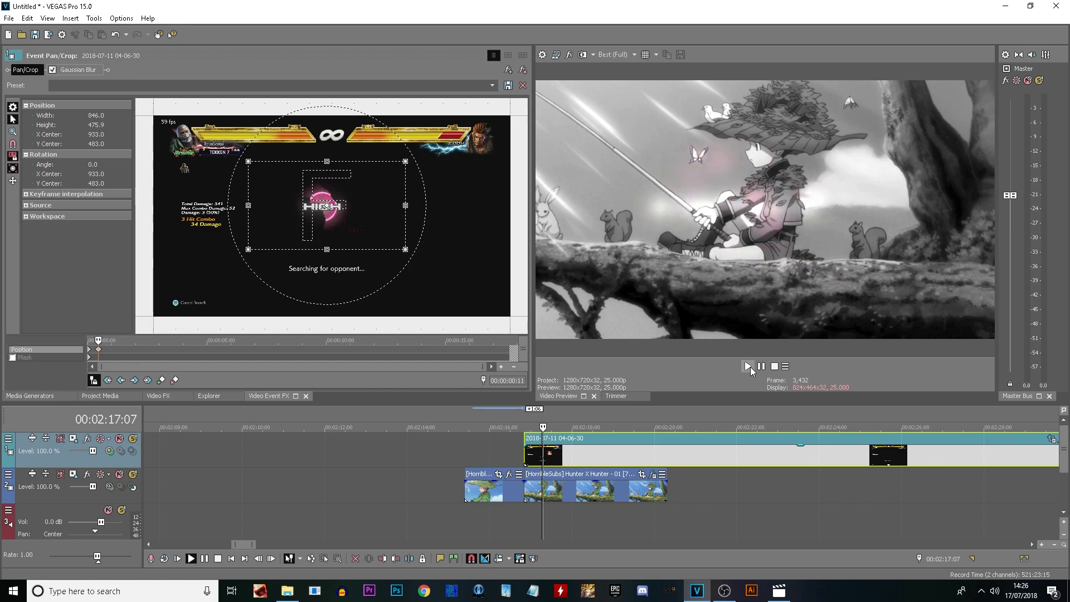
{"action": "left_click", "coordinate": [762, 367]}
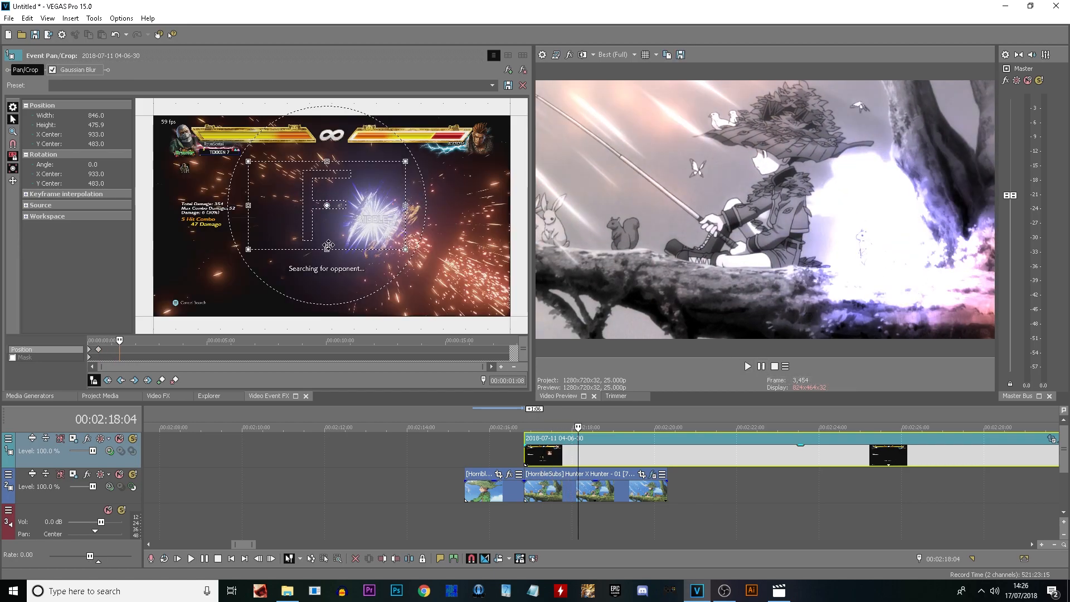
{"action": "left_click_drag", "start_coordinate": [340, 213], "coordinate": [428, 256]}
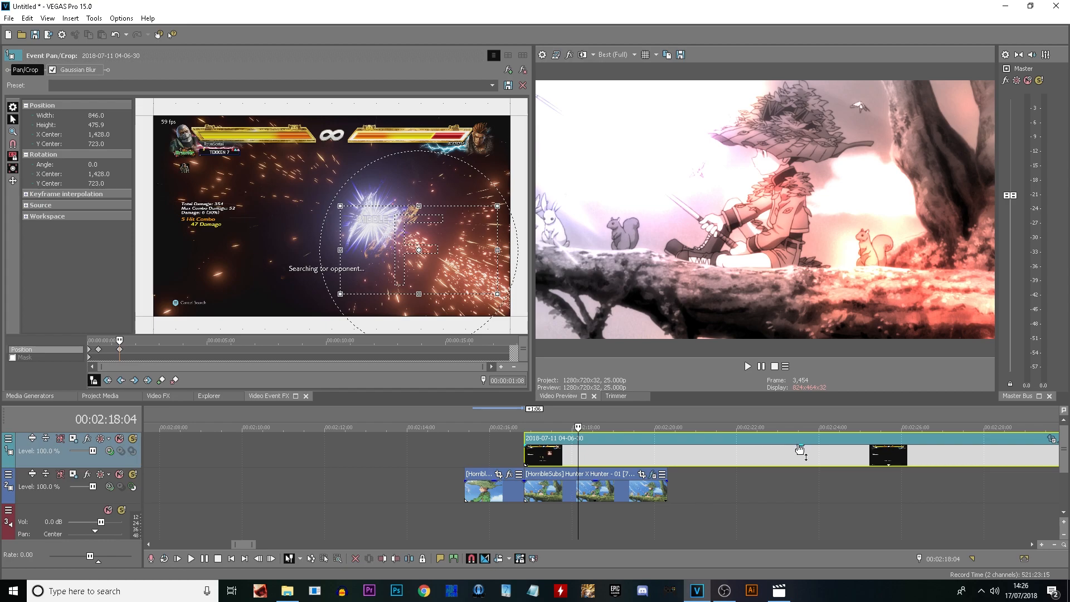
- Reset the fishing shot's Brightness and Contrast effect to the default preset and set its brightness to about -0.265
{"action": "mouse_move", "coordinate": [801, 450]}
{"action": "left_mouse_down"}
{"action": "mouse_move", "coordinate": [800, 461]}
{"action": "mouse_move", "coordinate": [801, 444]}
{"action": "left_mouse_up"}
{"action": "left_click", "coordinate": [654, 475]}
{"action": "left_click_drag", "start_coordinate": [142, 119], "coordinate": [213, 119]}
{"action": "left_click", "coordinate": [100, 70]}
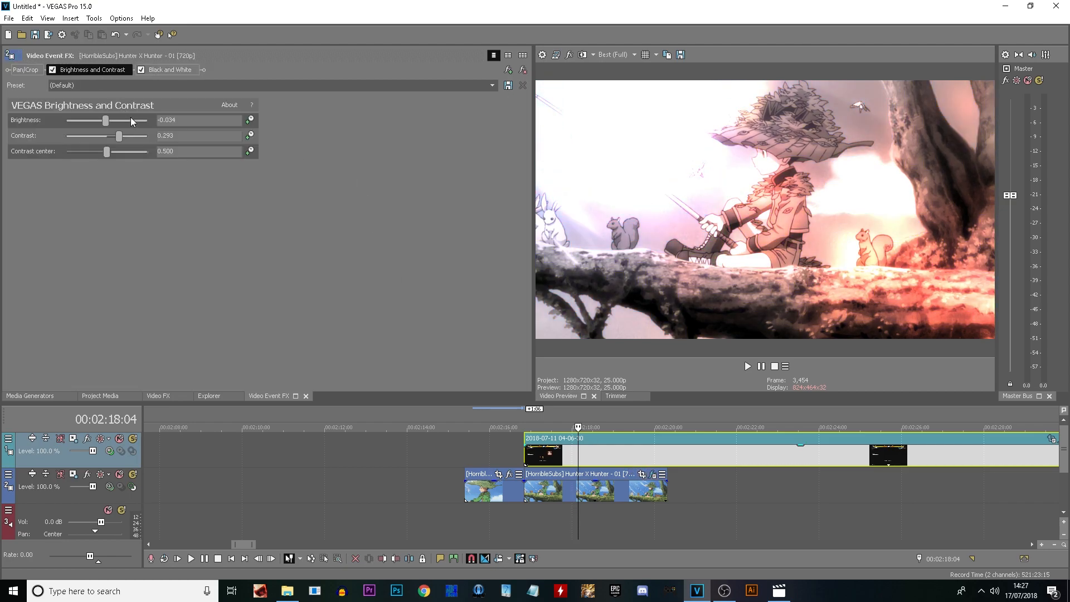
{"action": "left_click", "coordinate": [493, 85]}
{"action": "left_click", "coordinate": [474, 92]}
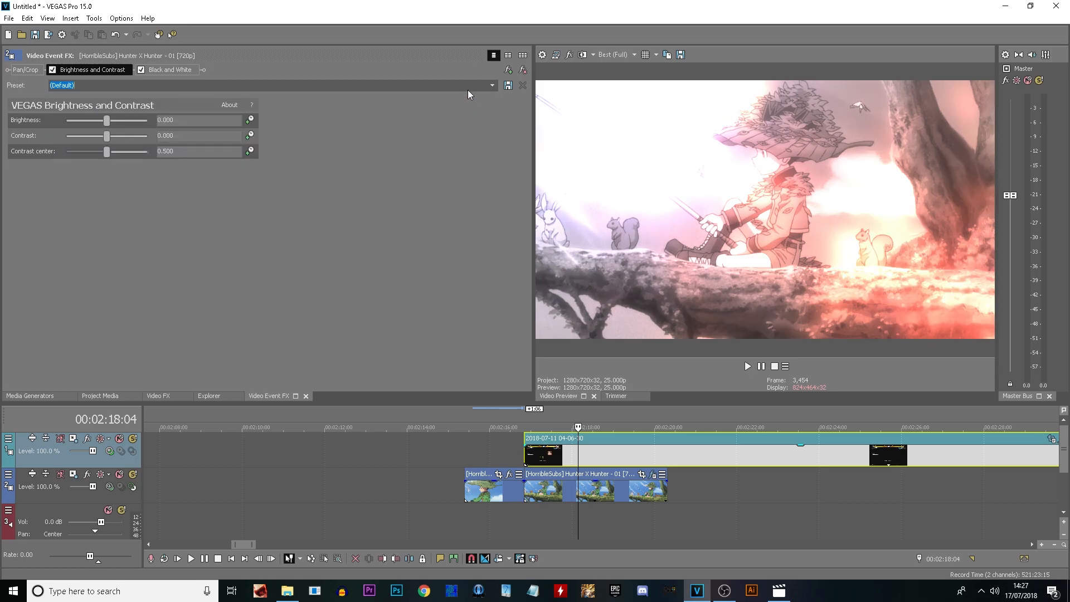
{"action": "left_click_drag", "start_coordinate": [106, 120], "coordinate": [95, 121]}
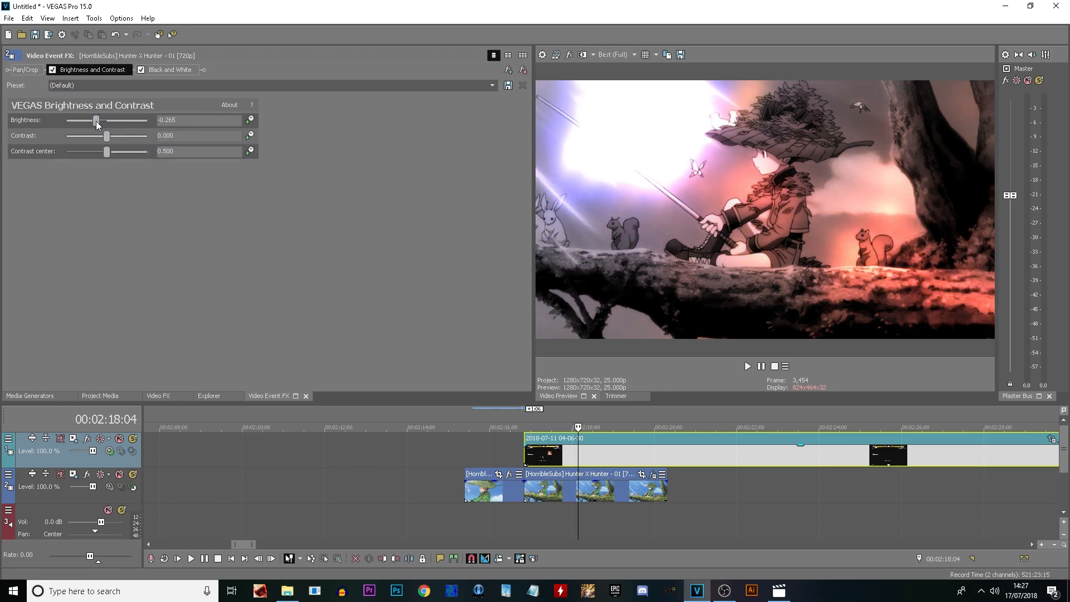
{"action": "left_click_drag", "start_coordinate": [94, 122], "coordinate": [96, 124]}
- Play the darkened fishing shot with the cropped game overlay from several points to examine the light effects
{"action": "left_click", "coordinate": [761, 367]}
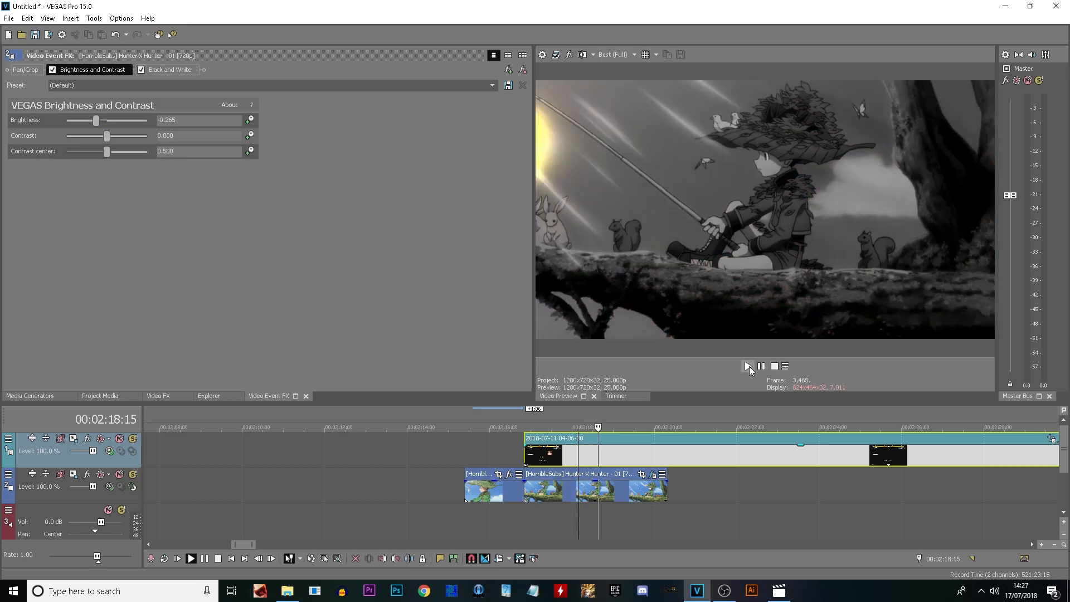
{"action": "left_click", "coordinate": [527, 418]}
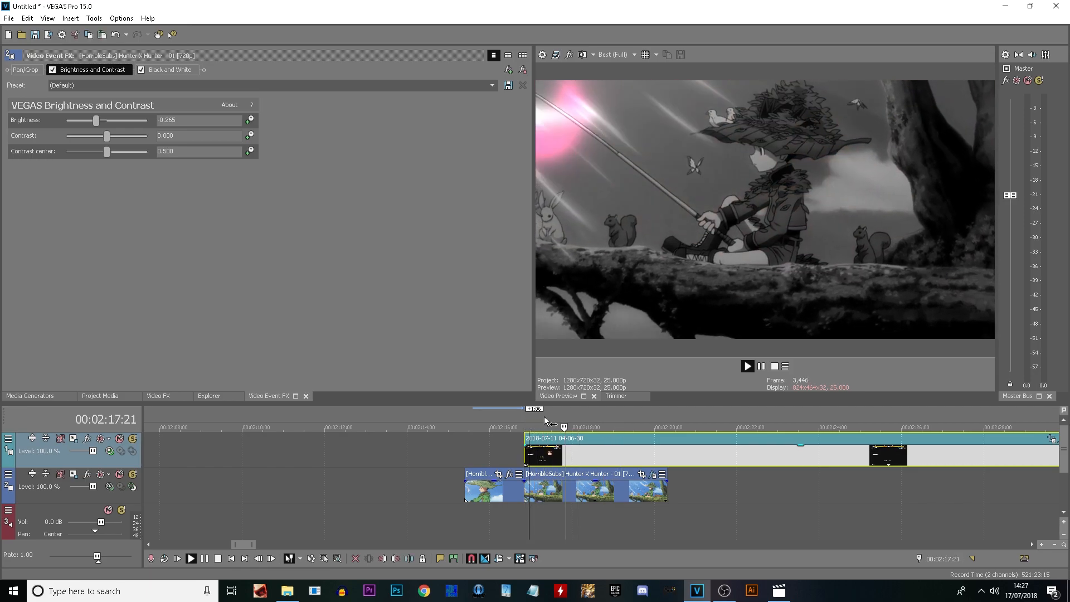
{"action": "left_click", "coordinate": [559, 419]}
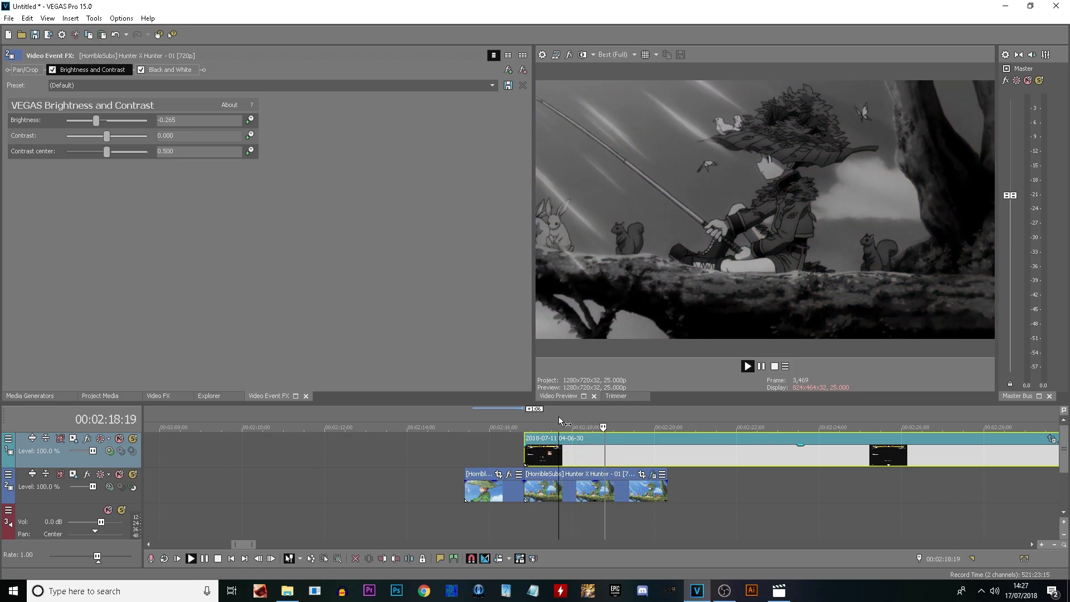
{"action": "left_click", "coordinate": [559, 416]}
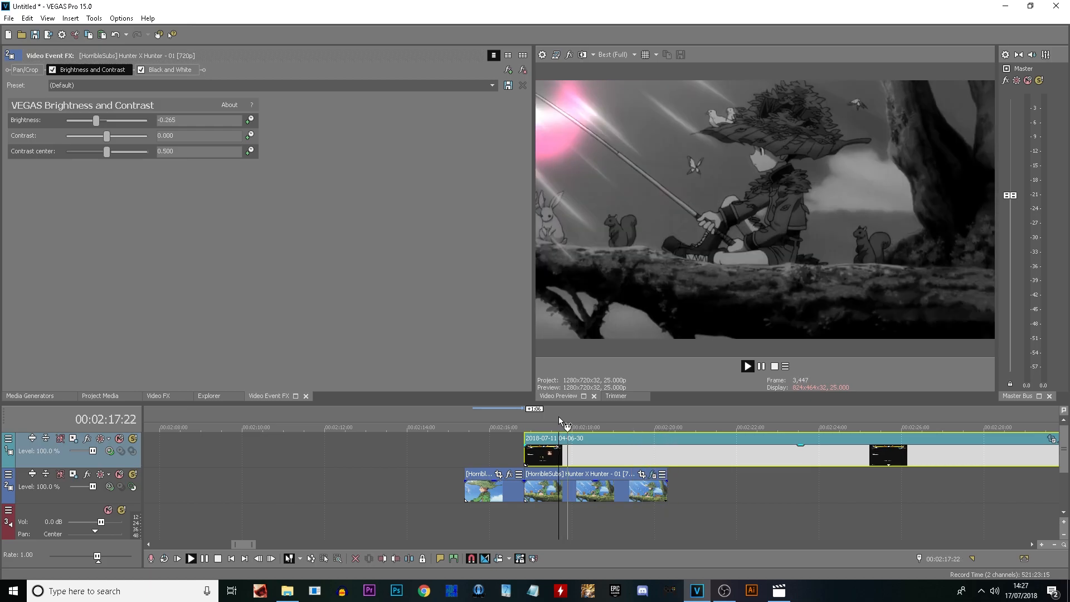
- Delete the game clip overlay and remove the Brightness and Contrast and Black and White effects from the fishing shot
{"action": "key", "text": "Delete"}
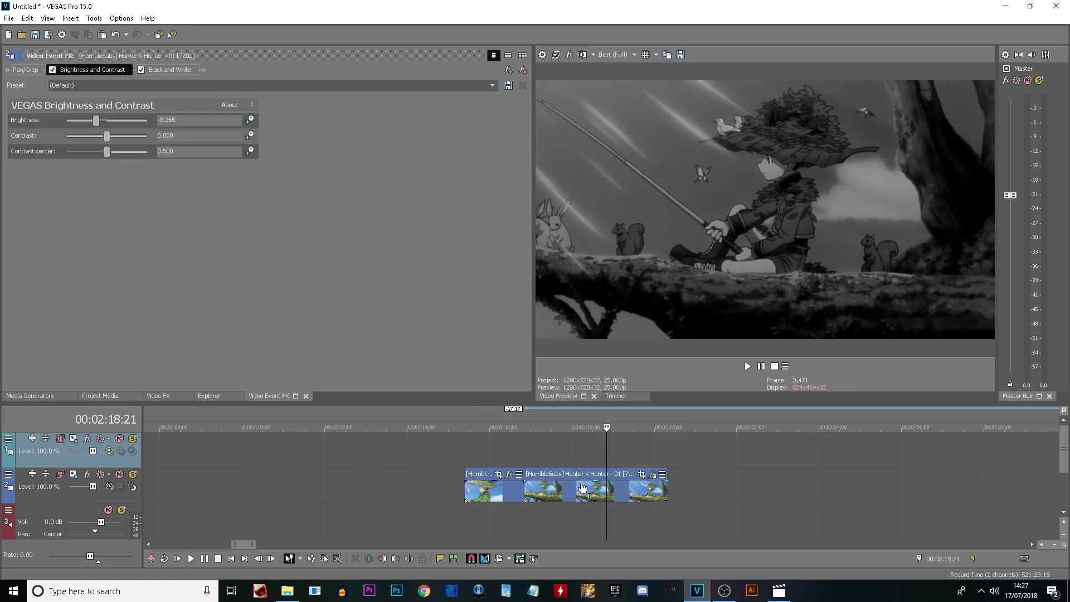
{"action": "left_click", "coordinate": [495, 419]}
{"action": "left_click", "coordinate": [560, 414]}
{"action": "left_click", "coordinate": [504, 427]}
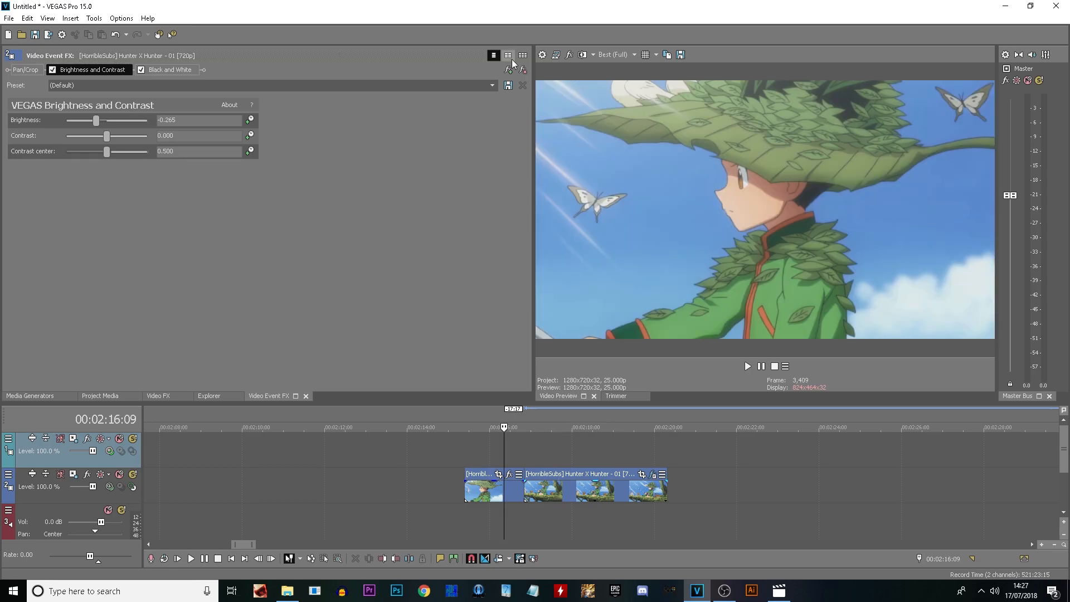
{"action": "left_click", "coordinate": [523, 71]}
{"action": "left_click", "coordinate": [522, 70]}
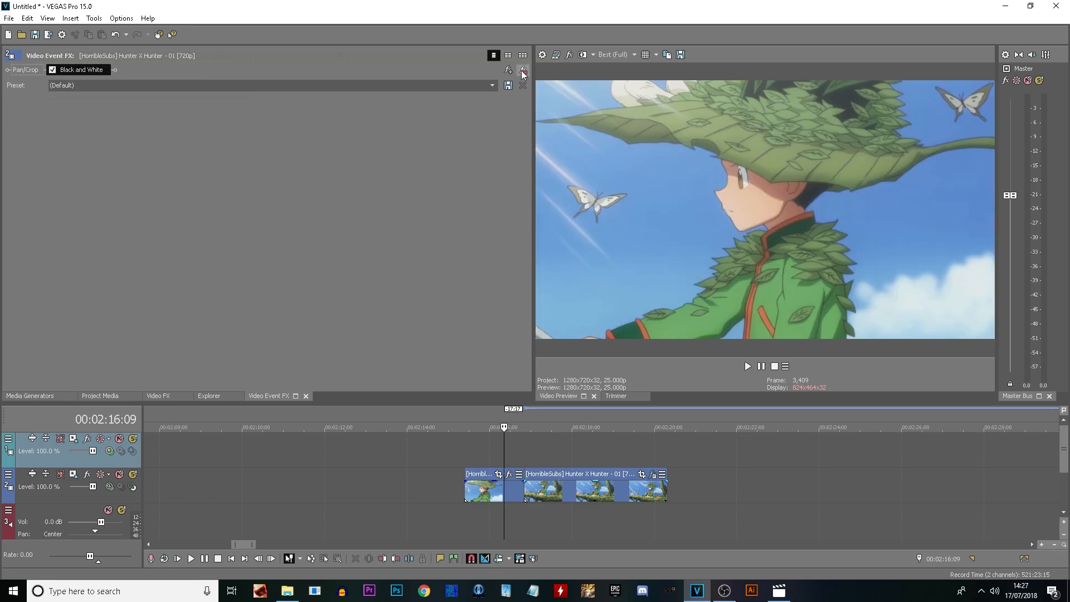
- Switch to File Explorer, bring the light-leak clip 18 onto the timeline after the anime shots and play part of it
{"action": "left_click", "coordinate": [99, 396]}
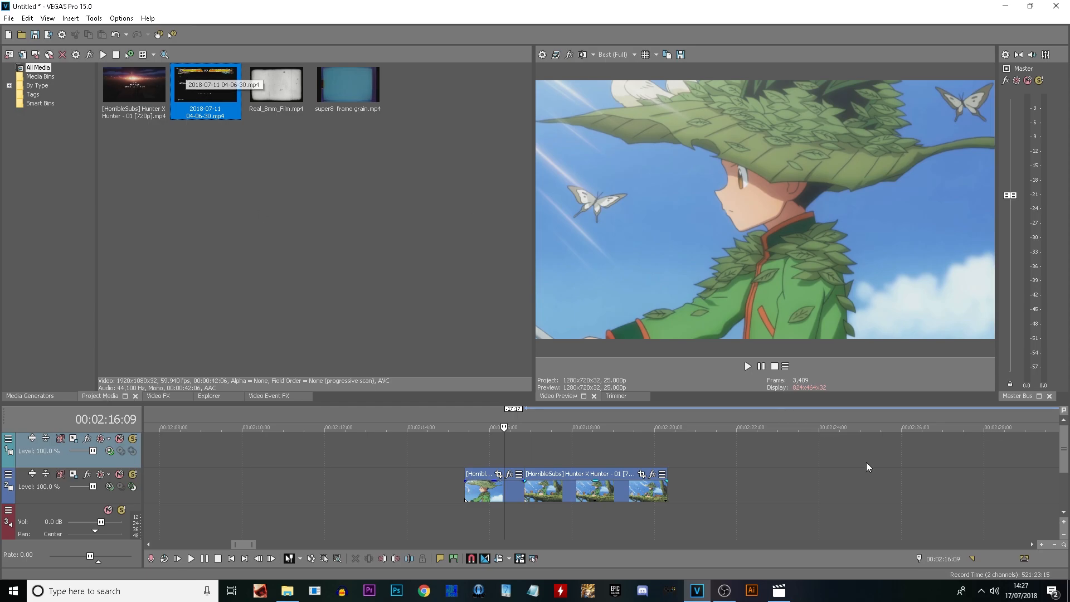
{"action": "key", "text": "alt+Tab"}
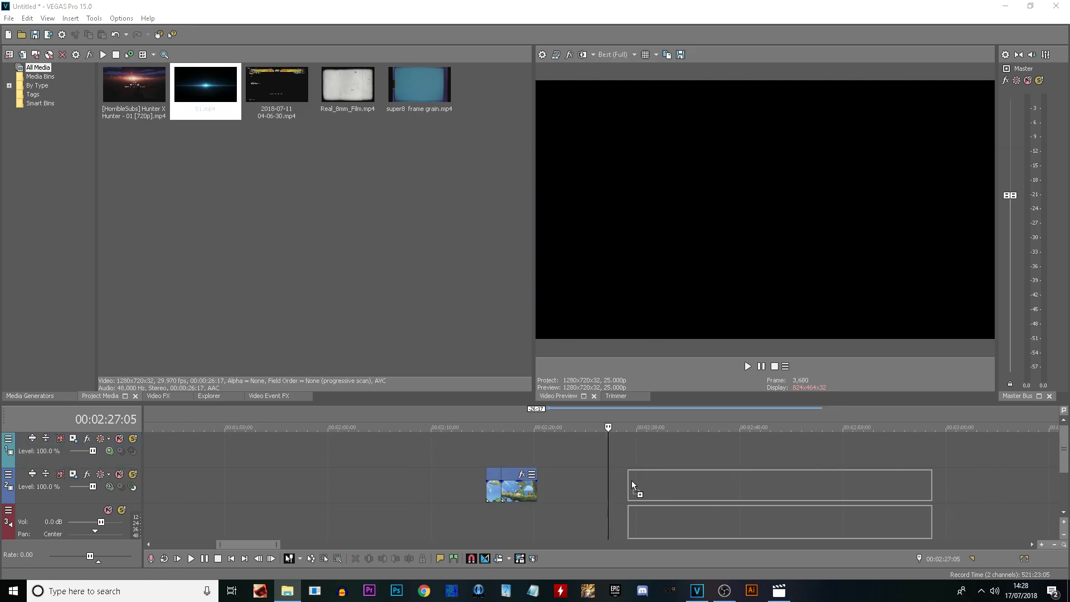
{"action": "left_click_drag", "start_coordinate": [632, 480], "coordinate": [630, 481]}
{"action": "left_click", "coordinate": [713, 417]}
{"action": "key", "text": "space"}
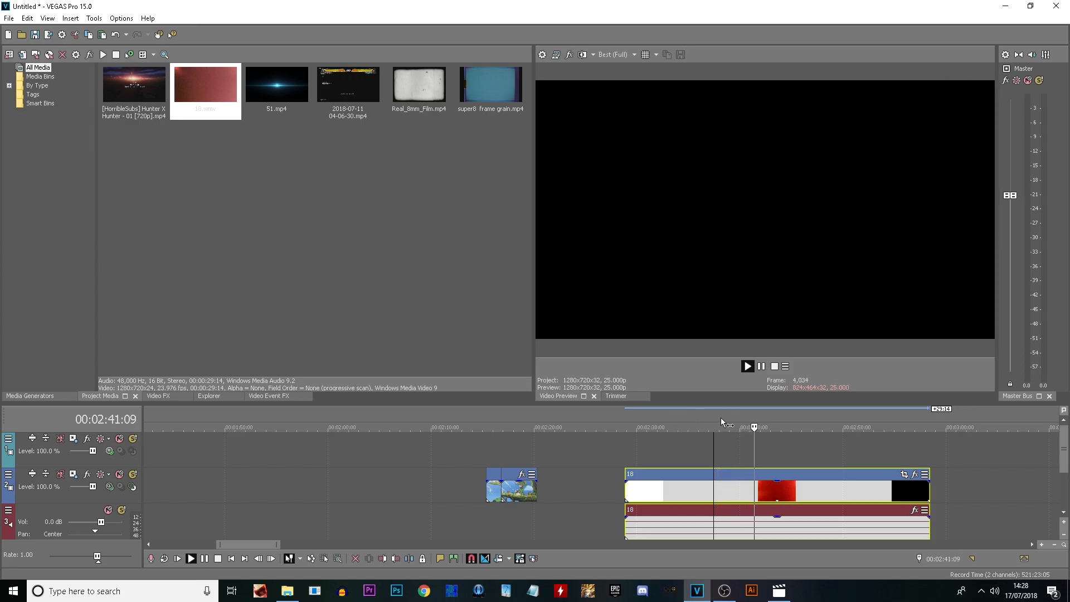
{"action": "key", "text": "space"}
- Set the compositing mode of the empty upper video track to Add
{"action": "left_click", "coordinate": [517, 458]}
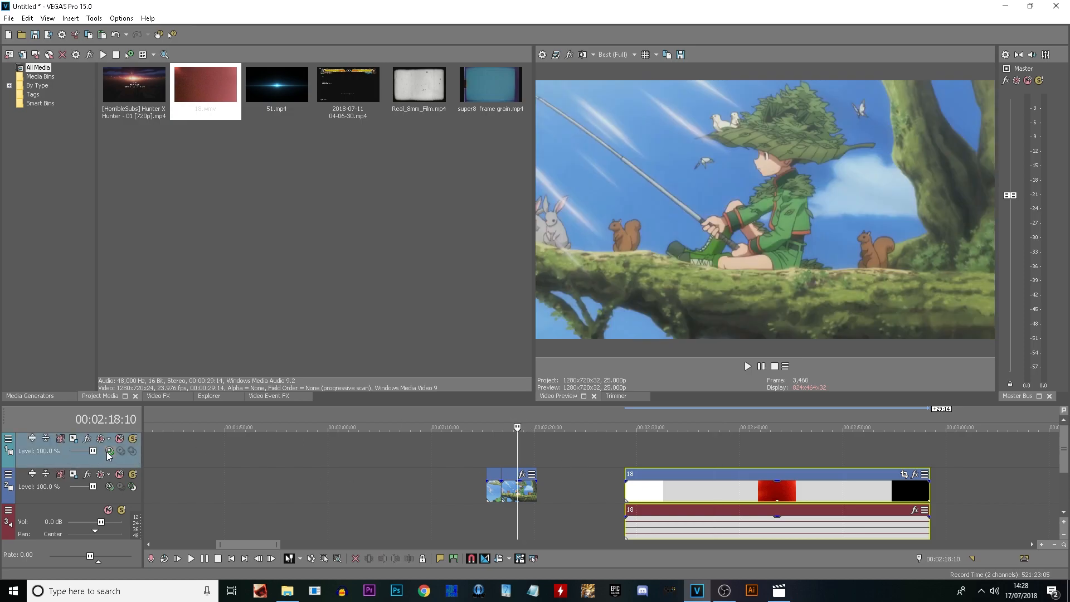
{"action": "left_click", "coordinate": [107, 453]}
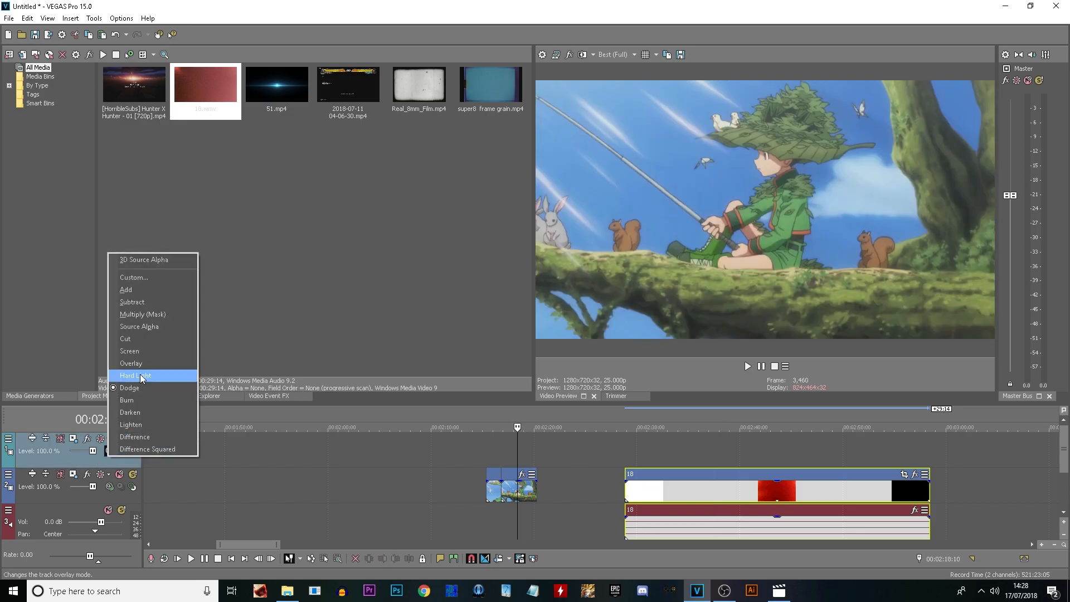
{"action": "left_click", "coordinate": [135, 293]}
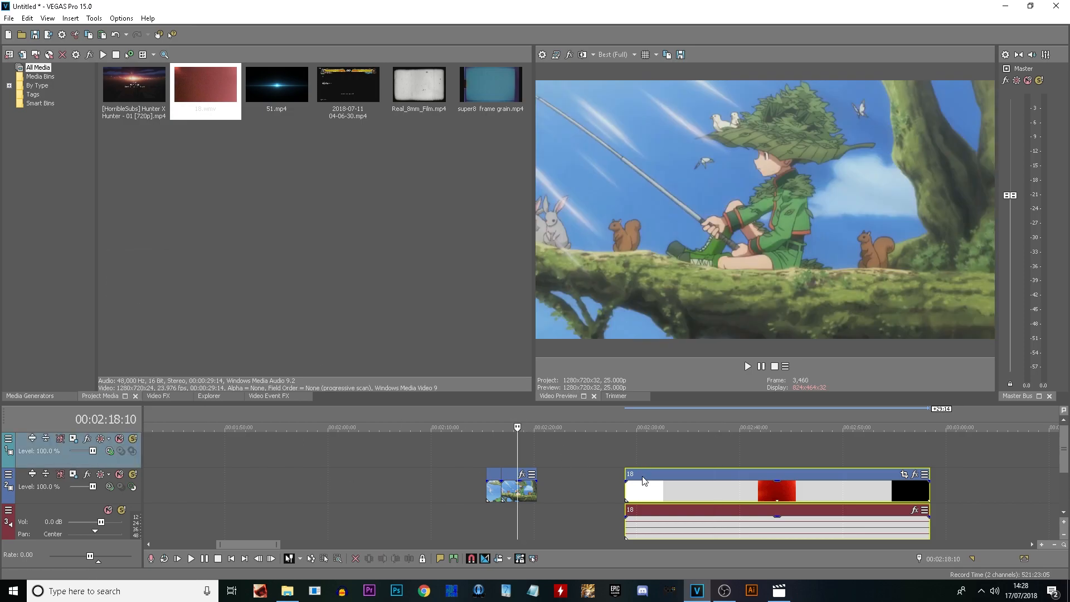
{"action": "left_click_drag", "start_coordinate": [676, 429], "coordinate": [761, 417]}
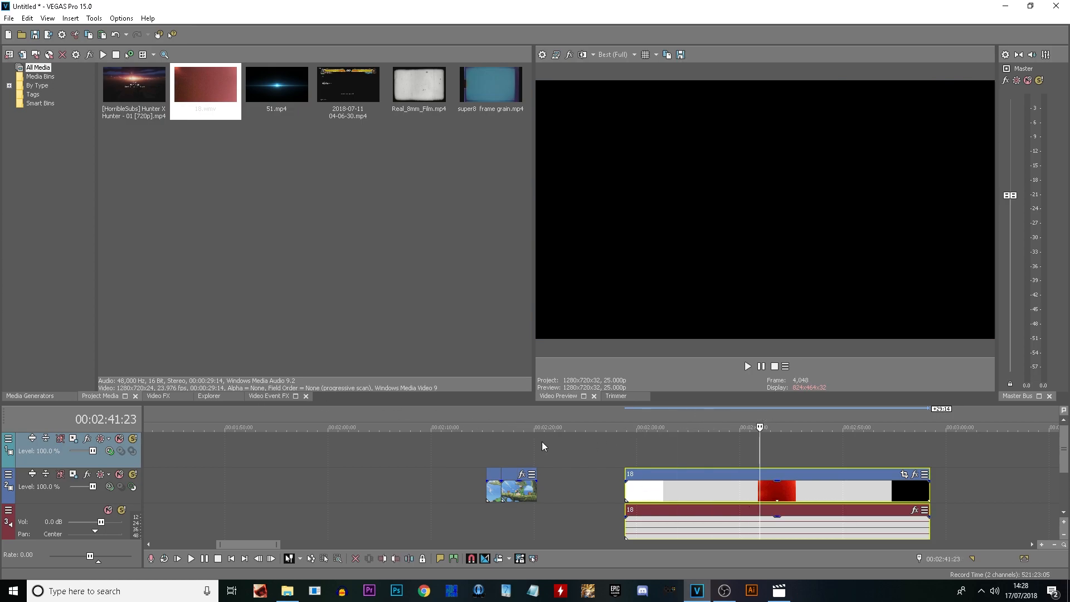
{"action": "left_click", "coordinate": [109, 453]}
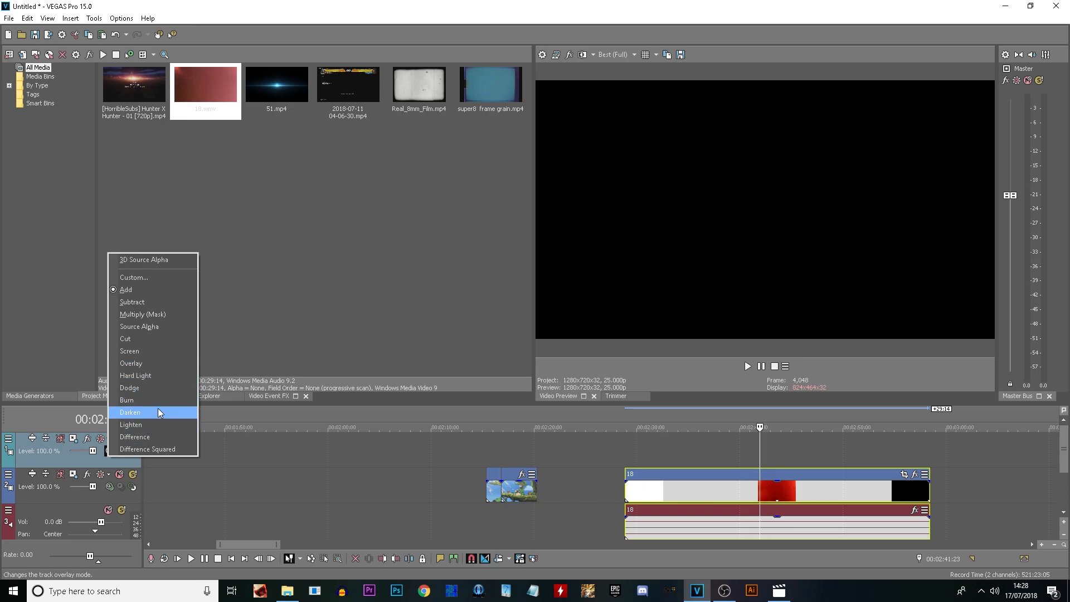
- Remove the light-leak clip's audio, move its video onto the Add track at the first anime shot's start and play it
{"action": "left_click", "coordinate": [682, 499]}
{"action": "left_click", "coordinate": [682, 498]}
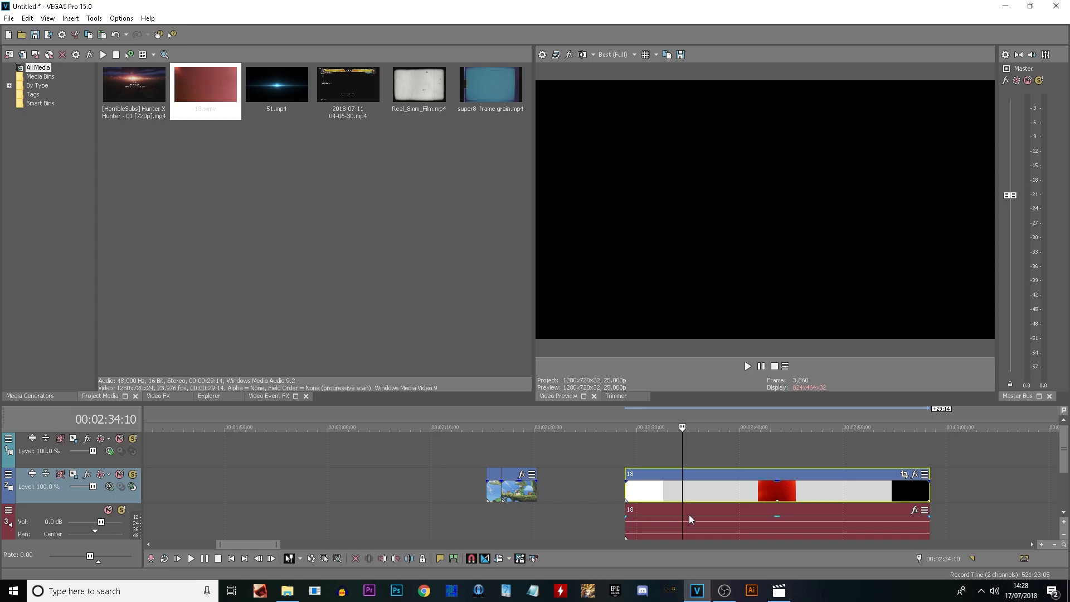
{"action": "left_click_drag", "start_coordinate": [697, 526], "coordinate": [504, 414]}
{"action": "scroll", "coordinate": [541, 423], "scroll_direction": "up", "scroll_amount": 3}
{"action": "key", "text": "space"}
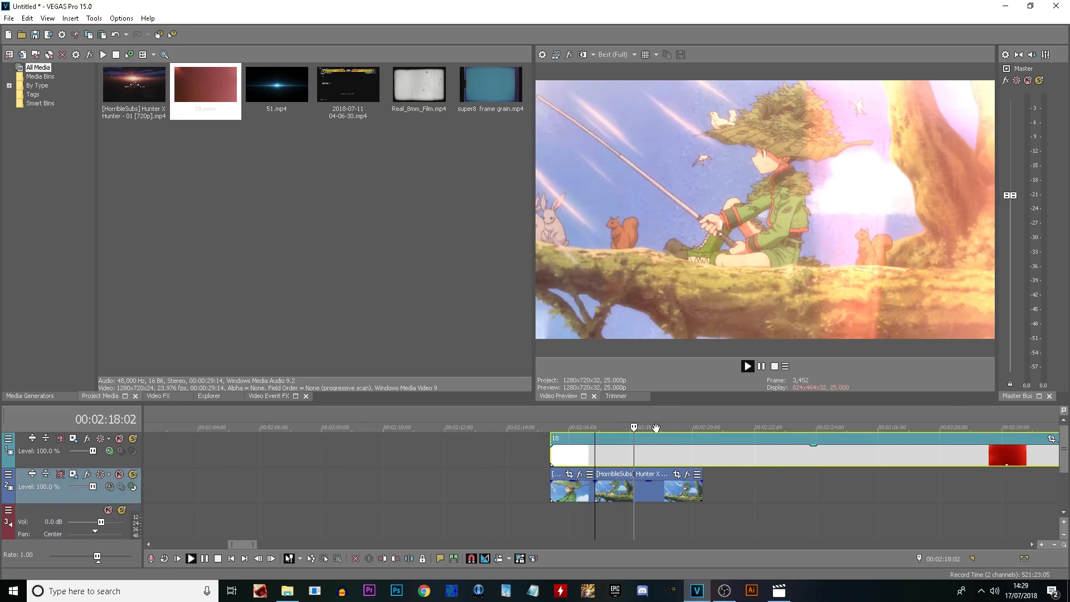
{"action": "key", "text": "space"}
- Split the light-leak clip at 2:18:18, set the first piece aside and align the second with the fishing shot's start
{"action": "scroll", "coordinate": [720, 414], "scroll_direction": "up", "scroll_amount": 3}
{"action": "key", "text": "Left"}
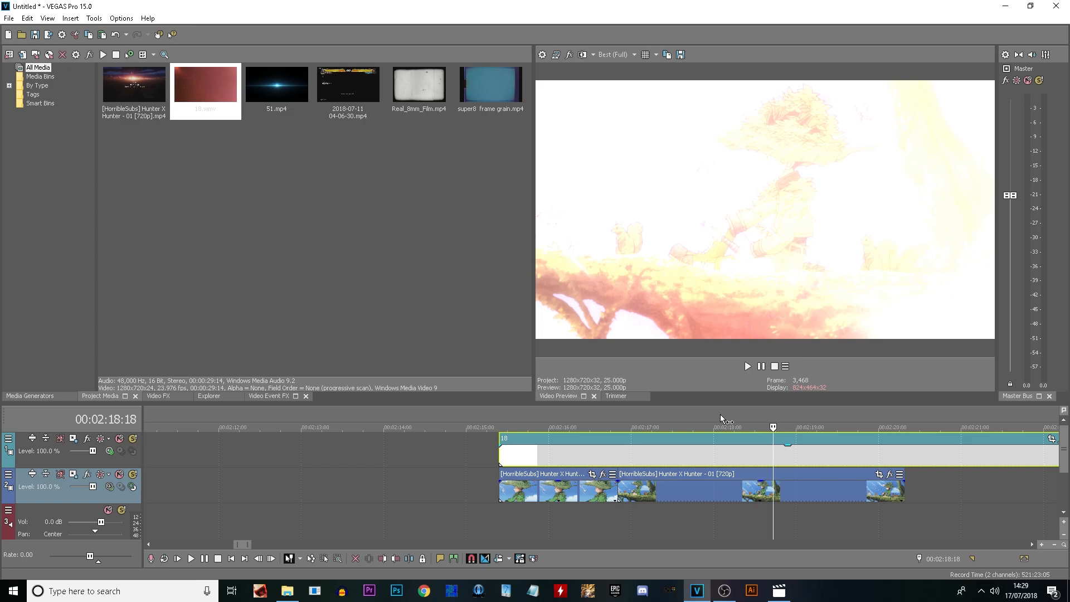
{"action": "key", "text": "s"}
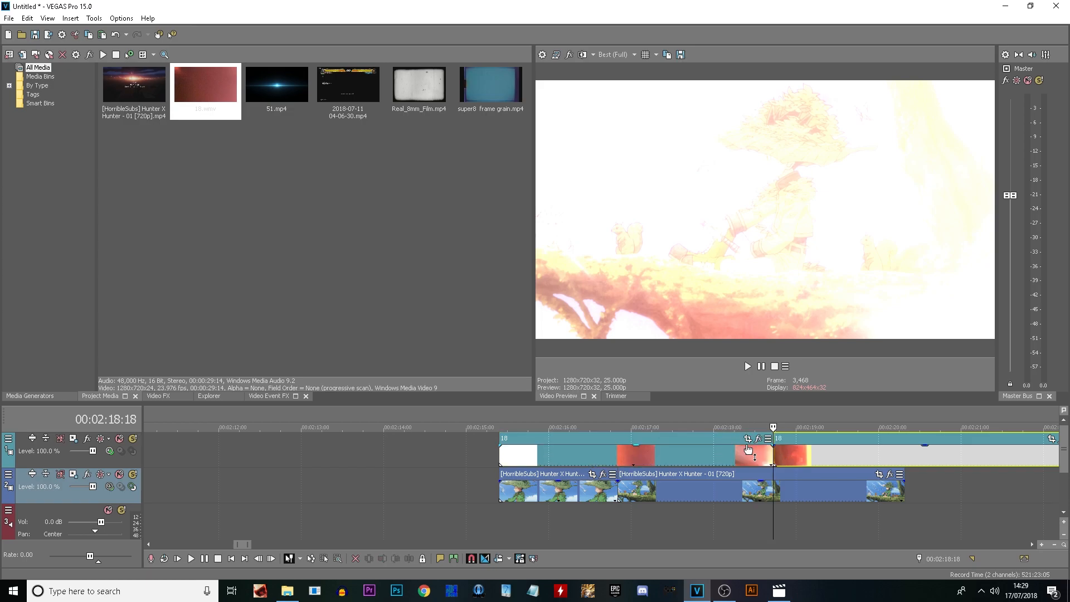
{"action": "left_click_drag", "start_coordinate": [723, 452], "coordinate": [396, 440]}
{"action": "left_click", "coordinate": [801, 453]}
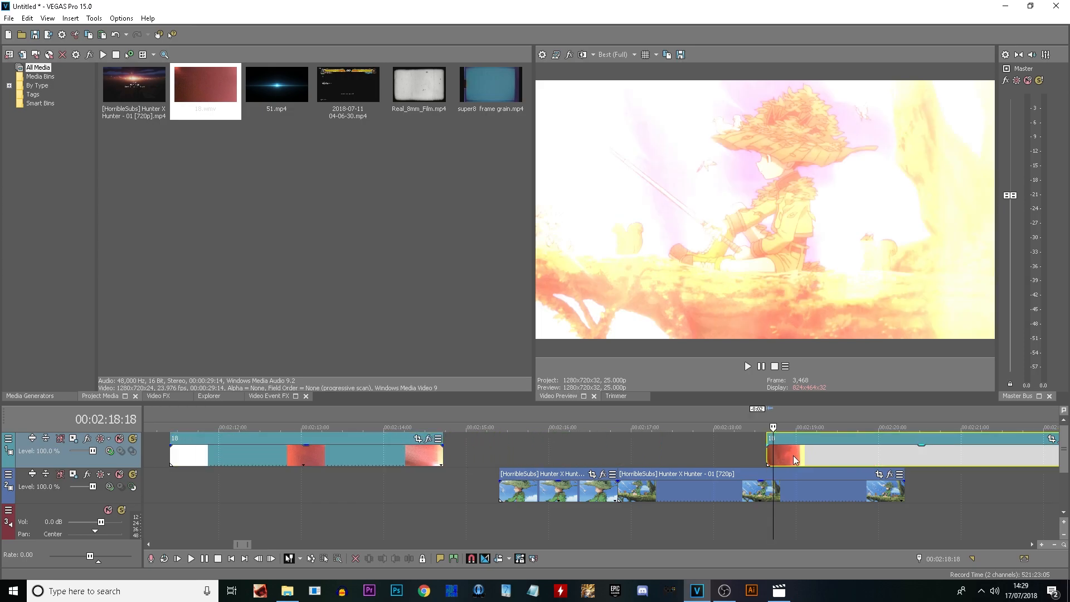
{"action": "left_click_drag", "start_coordinate": [774, 454], "coordinate": [644, 458]}
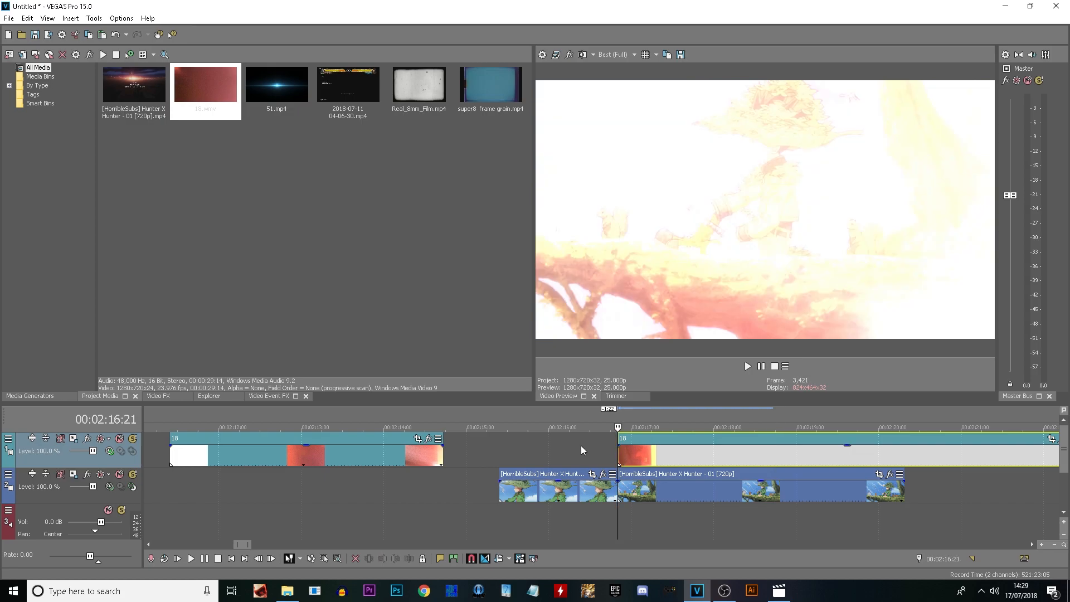
- Play from the first anime shot into the fishing shot to examine the transition with the light-leak flash
{"action": "left_click", "coordinate": [572, 449]}
{"action": "left_click", "coordinate": [522, 409]}
{"action": "key", "text": "space"}
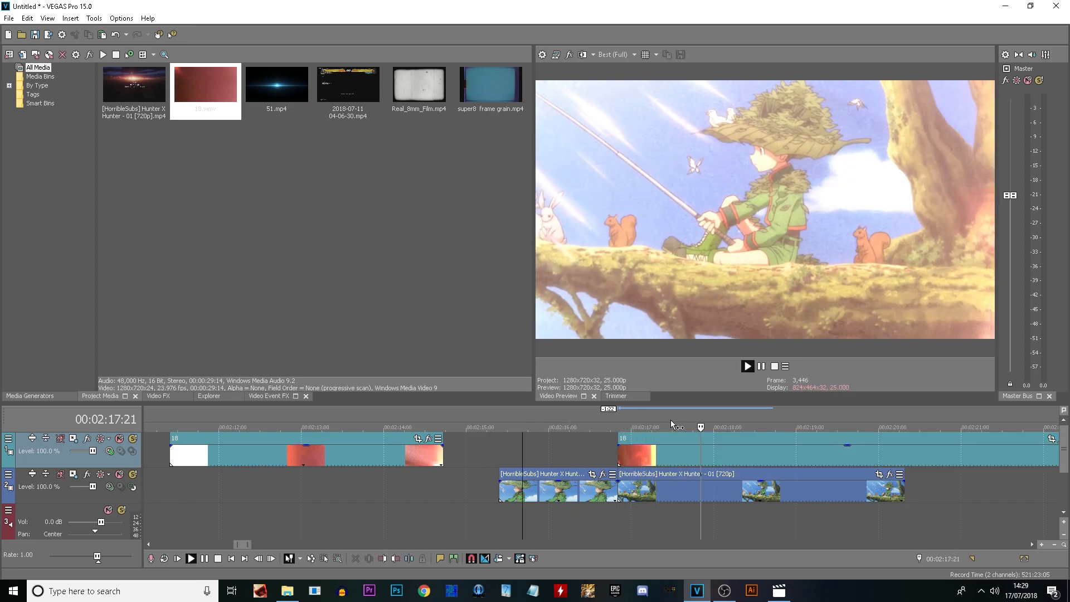
{"action": "key", "text": "space"}
- Split the light-leak overlay at 2:18:18, where the flash has faded, and delete the piece set aside before the anime shots
{"action": "left_click", "coordinate": [773, 457]}
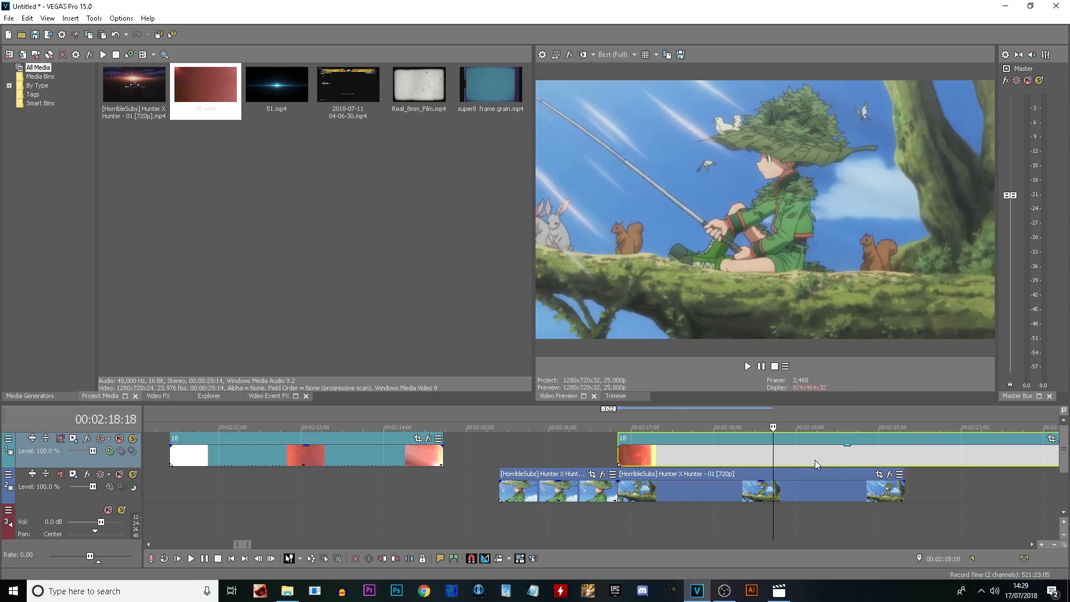
{"action": "key", "text": "s"}
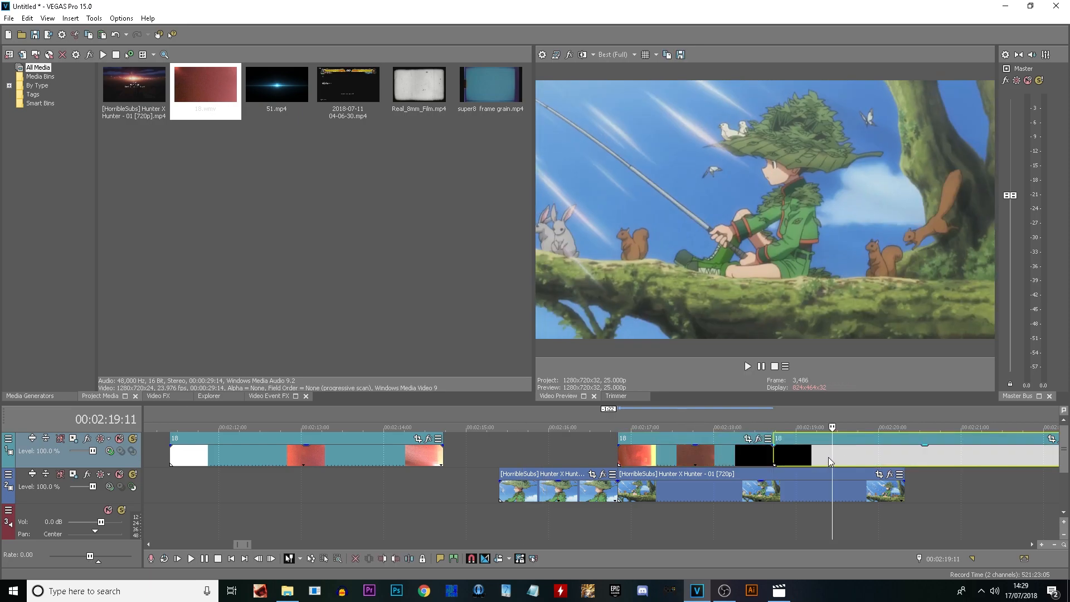
{"action": "left_click", "coordinate": [413, 454]}
{"action": "key", "text": "Delete"}
- Play and skim the remaining light-leak overlay after the fishing shot to look for another usable flash
{"action": "scroll", "coordinate": [747, 517], "scroll_direction": "down", "scroll_amount": 4}
{"action": "left_click", "coordinate": [830, 419]}
{"action": "key", "text": "space"}
{"action": "scroll", "coordinate": [580, 413], "scroll_direction": "down", "scroll_amount": 2}
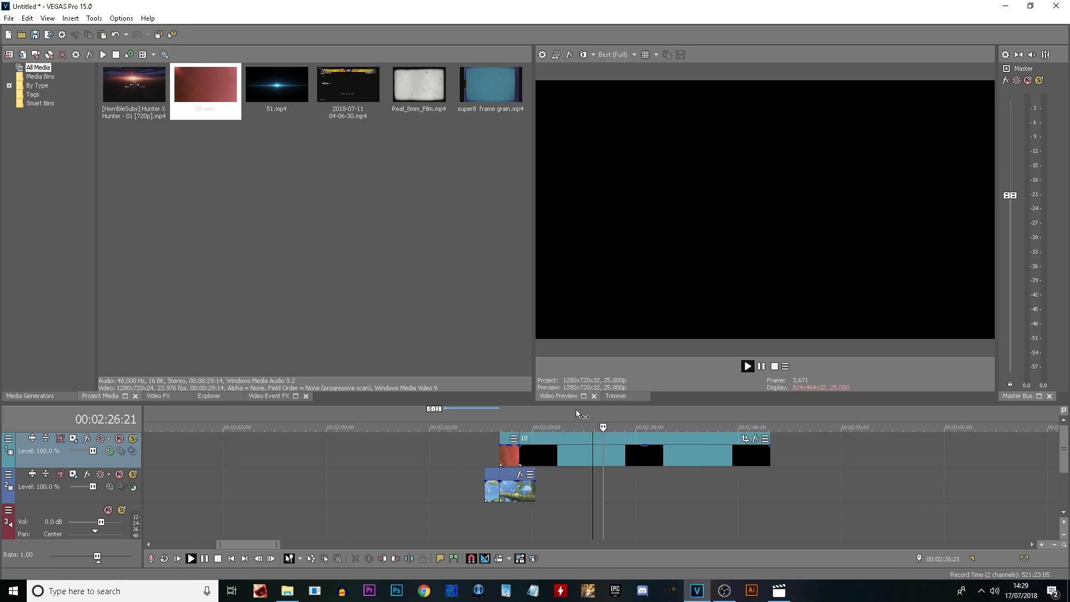
{"action": "left_click", "coordinate": [536, 412]}
{"action": "left_click", "coordinate": [644, 407]}
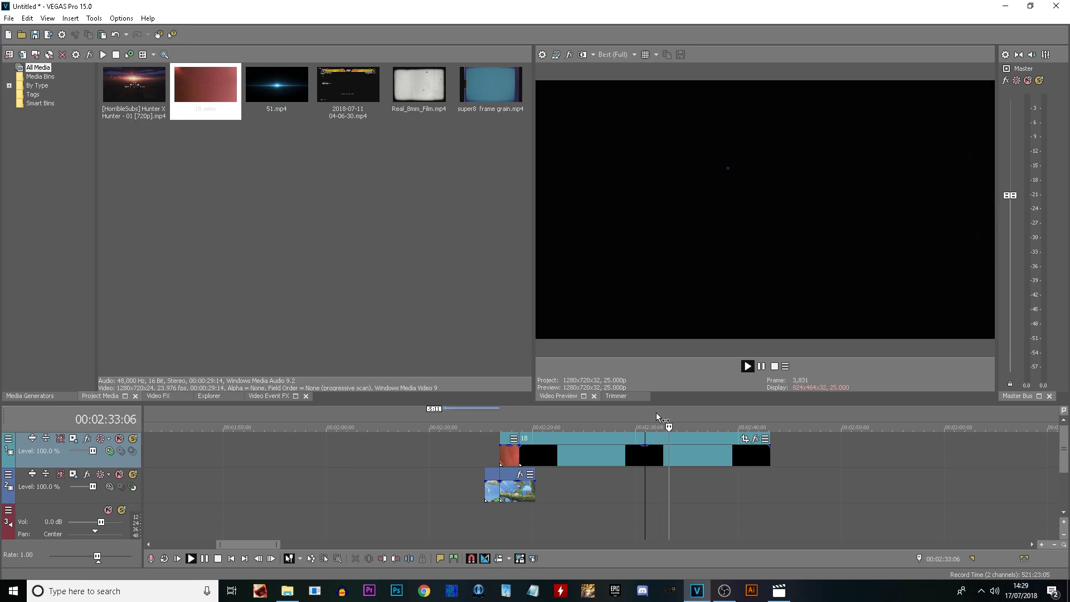
{"action": "left_click", "coordinate": [608, 411]}
{"action": "key", "text": "space"}
{"action": "key", "text": "space"}
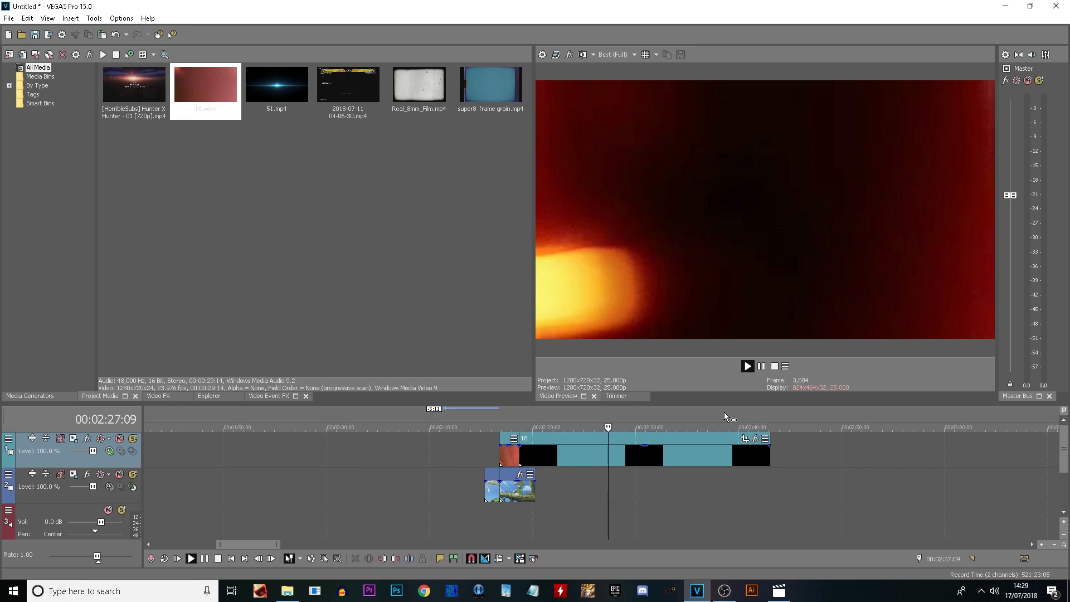
- Split the light-leak overlay at 2:27:15, during its bright yellow flash, and delete the part after the split
{"action": "key", "text": "Left"}
{"action": "key", "text": "Left"}
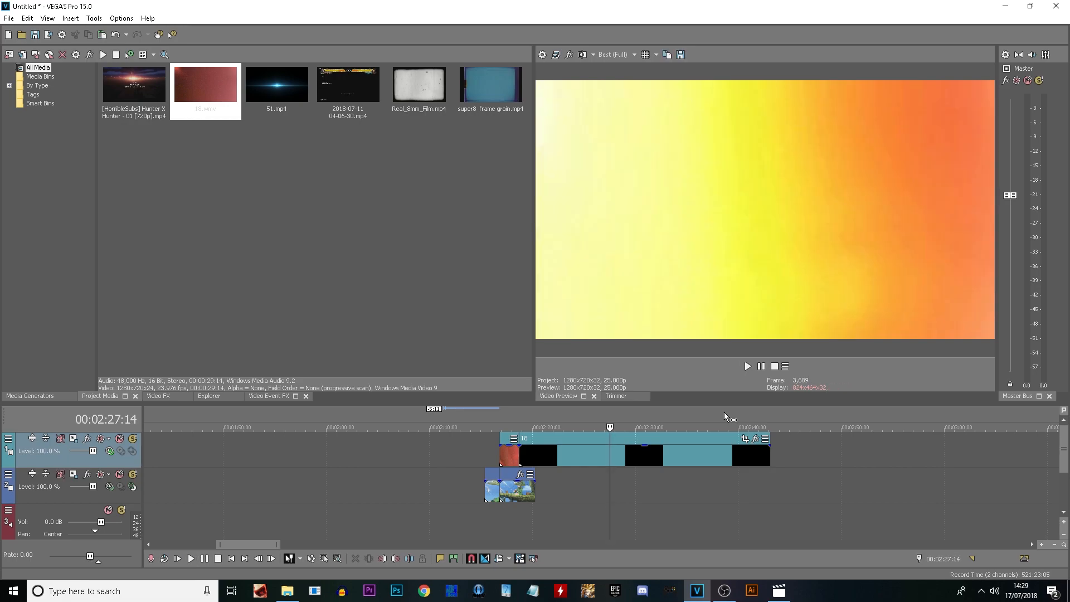
{"action": "key", "text": "Right"}
{"action": "key", "text": "s"}
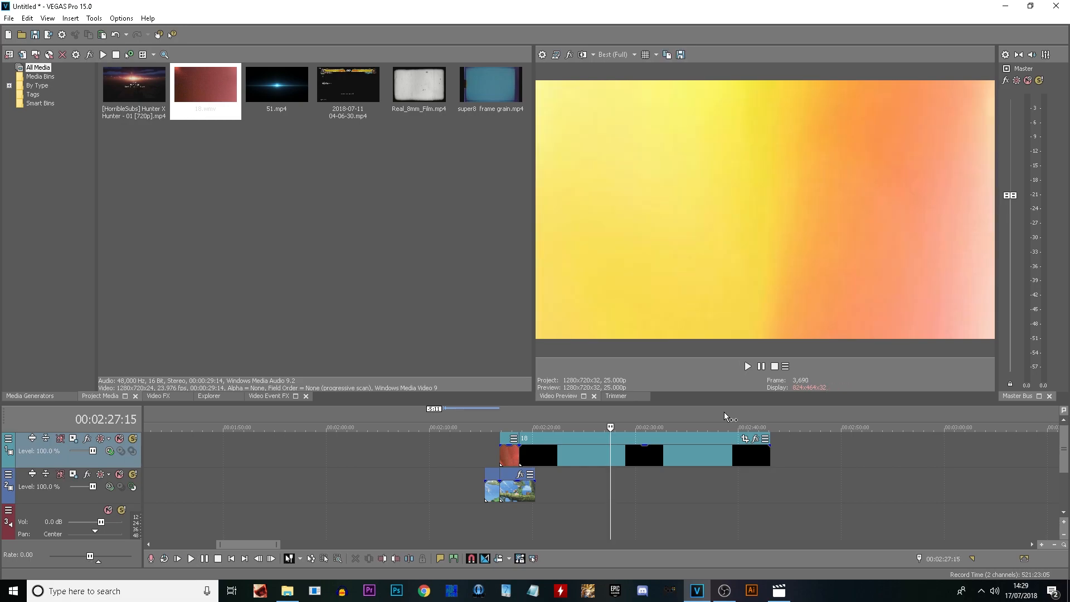
{"action": "left_click", "coordinate": [688, 458]}
{"action": "key", "text": "Delete"}
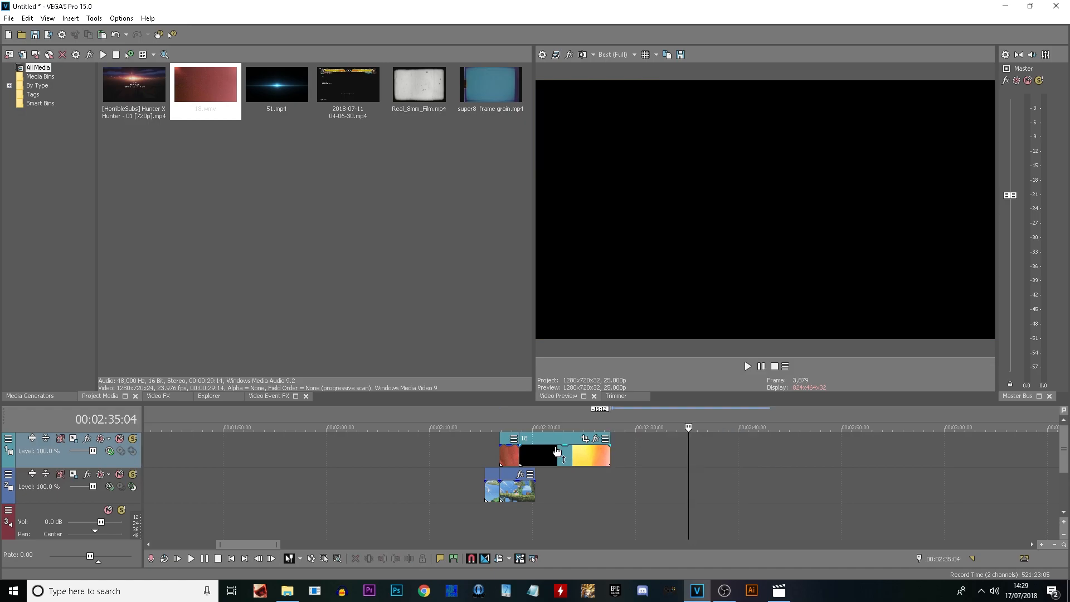
- Move the trimmed light-leak piece to end at the cut between the anime shots, and extend the first shot's start earlier
{"action": "left_click", "coordinate": [529, 454]}
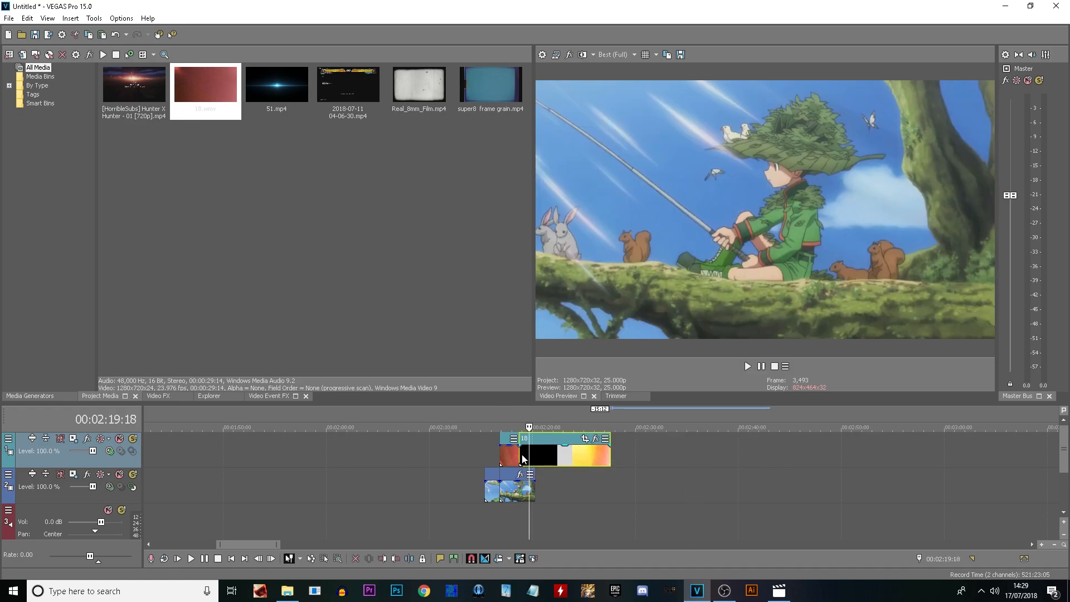
{"action": "left_click_drag", "start_coordinate": [528, 454], "coordinate": [491, 463]}
{"action": "scroll", "coordinate": [548, 456], "scroll_direction": "up", "scroll_amount": 5}
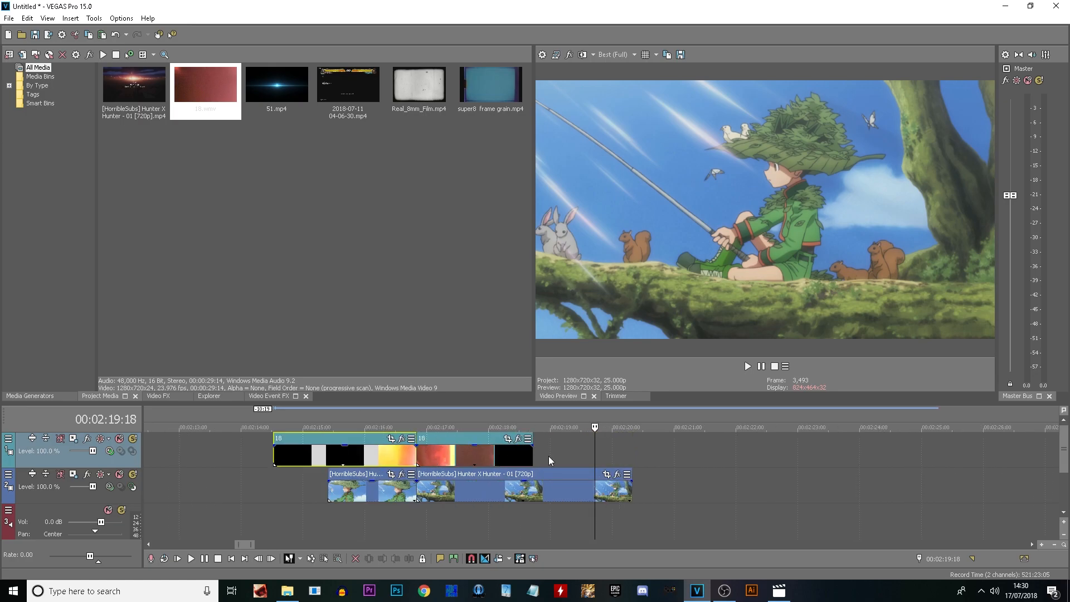
{"action": "left_click_drag", "start_coordinate": [329, 493], "coordinate": [307, 500]}
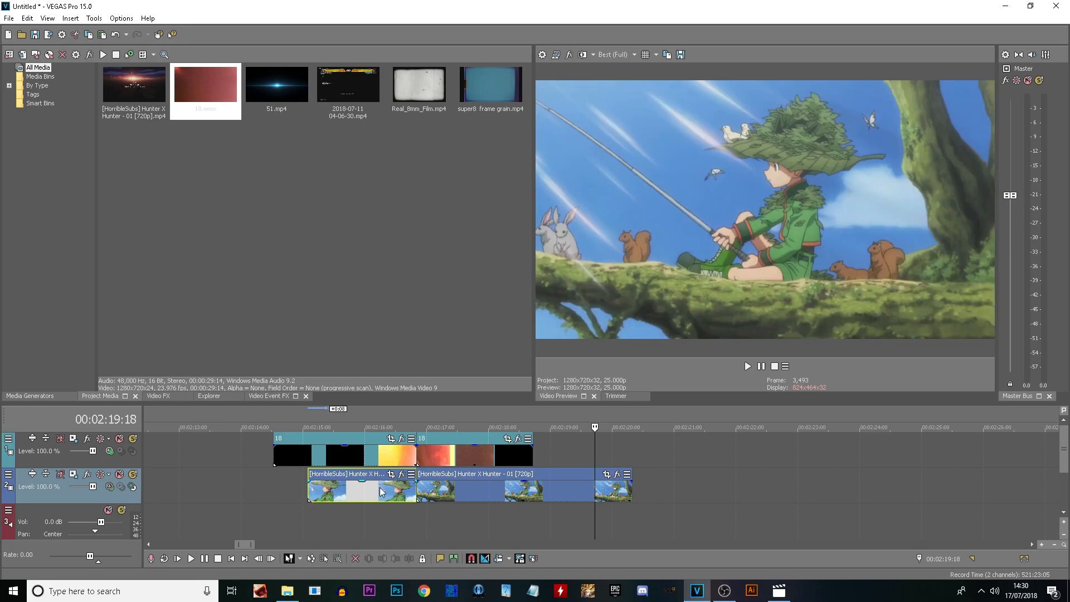
{"action": "scroll", "coordinate": [380, 487], "scroll_direction": "up", "scroll_amount": 2}
{"action": "left_click", "coordinate": [288, 410]}
{"action": "key", "text": "space"}
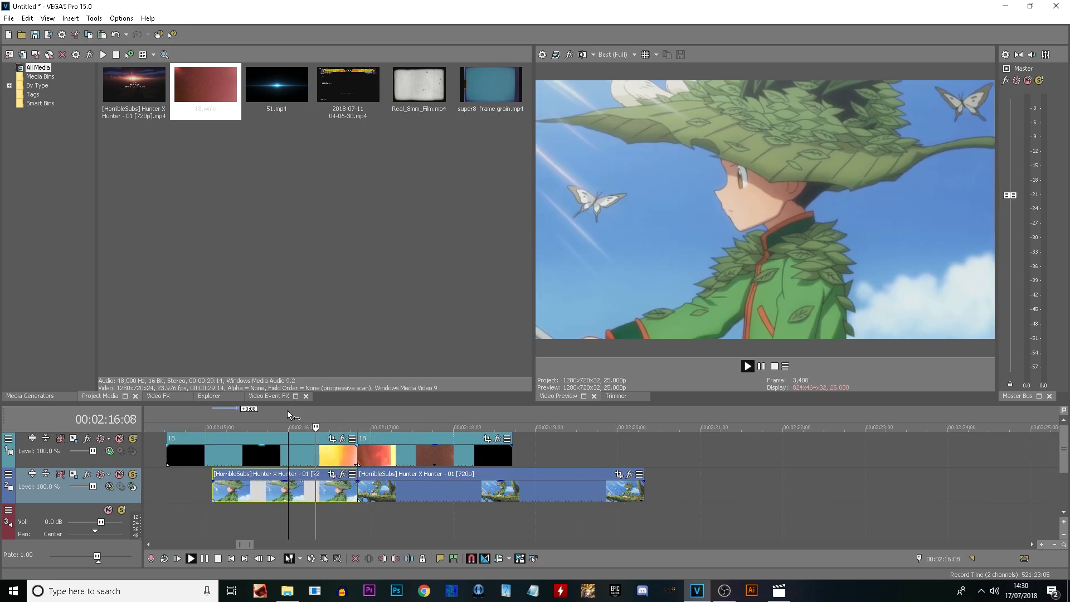
{"action": "key", "text": "space"}
- Delete the old light-leak piece over the fishing shot and extend the remaining piece 1:03 past the cut
{"action": "left_click", "coordinate": [379, 459]}
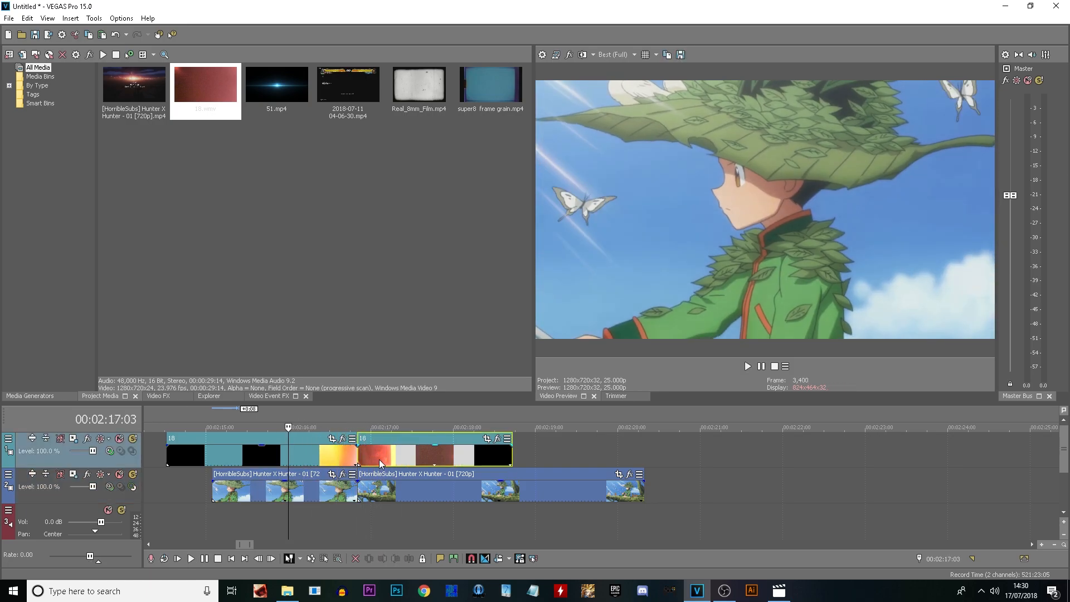
{"action": "key", "text": "Delete"}
{"action": "left_click", "coordinate": [354, 453]}
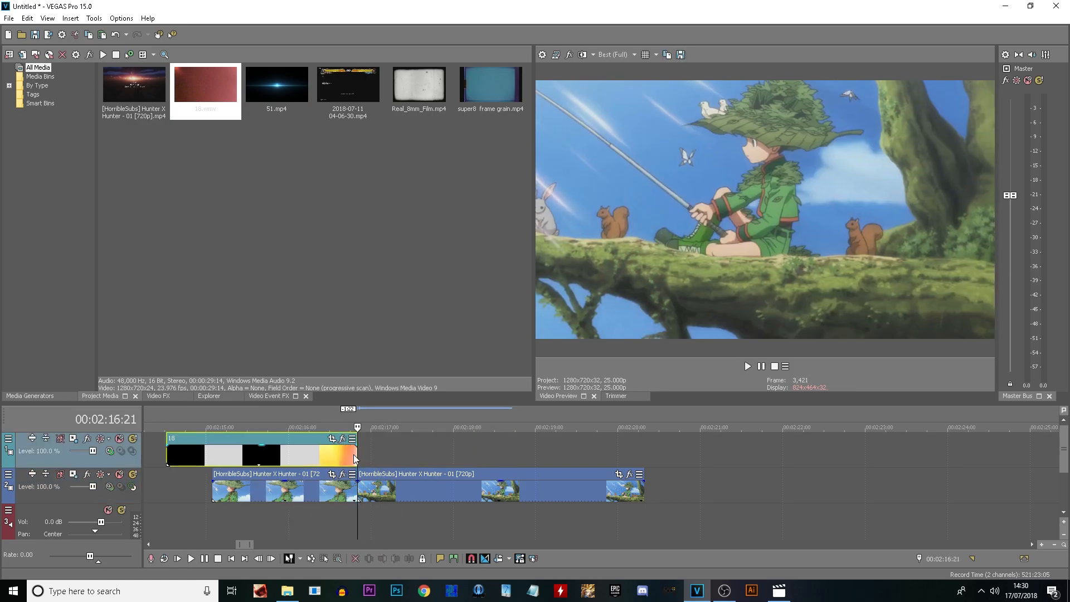
{"action": "left_click_drag", "start_coordinate": [357, 455], "coordinate": [448, 461]}
- Play from the first anime shot across the cut to examine how the light-leak flash lines up
{"action": "key", "text": "space"}
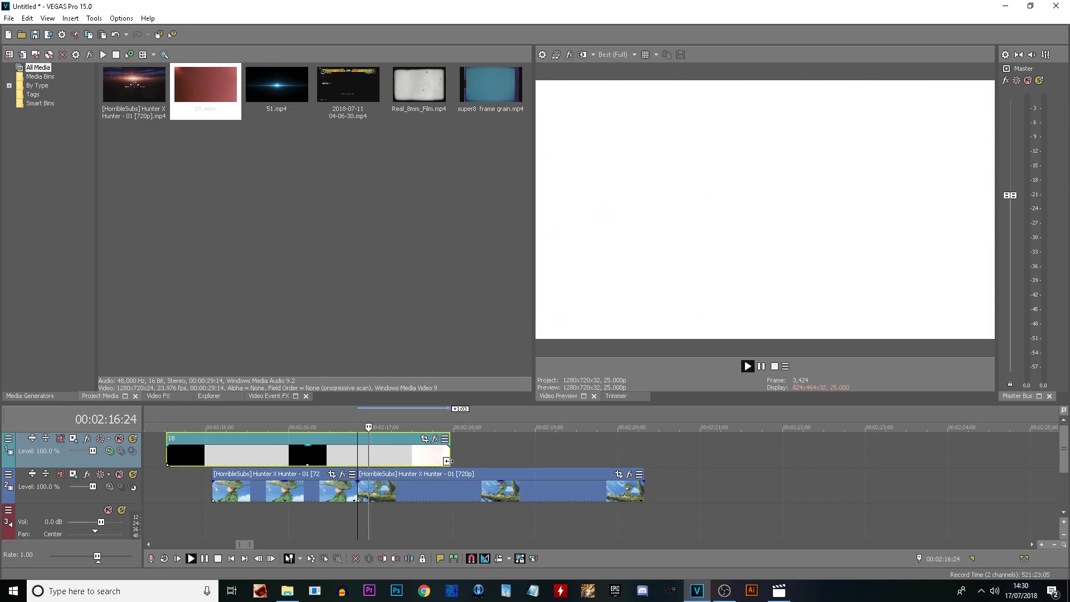
{"action": "left_click", "coordinate": [297, 412]}
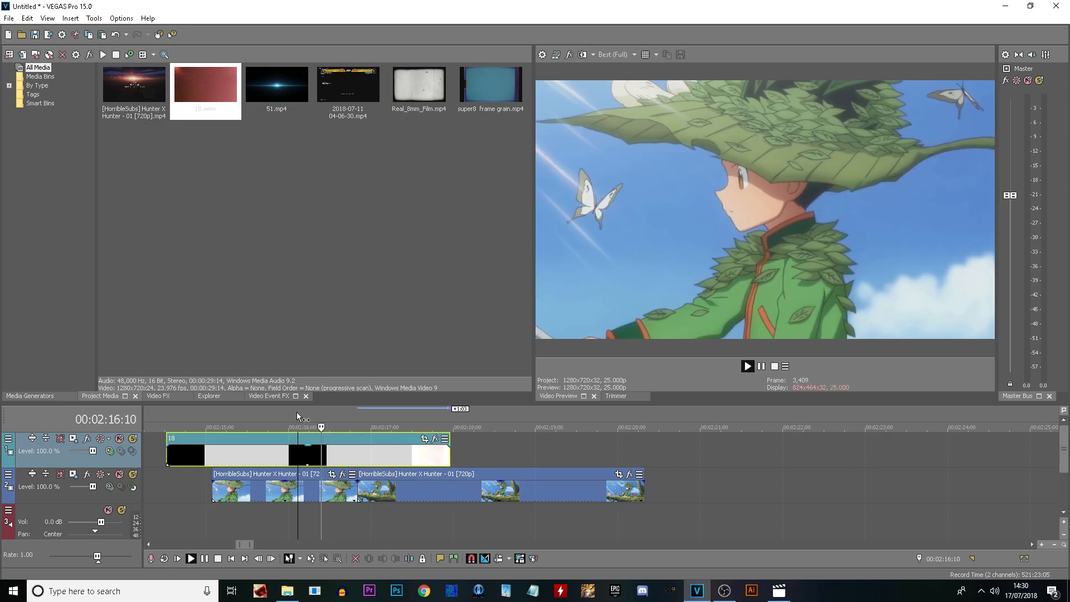
{"action": "left_click", "coordinate": [297, 413]}
{"action": "scroll", "coordinate": [410, 440], "scroll_direction": "up", "scroll_amount": 2}
{"action": "key", "text": "space"}
{"action": "key", "text": "space"}
{"action": "left_click", "coordinate": [729, 434]}
{"action": "key", "text": "space"}
{"action": "scroll", "coordinate": [708, 439], "scroll_direction": "down", "scroll_amount": 1}
{"action": "left_click", "coordinate": [569, 427]}
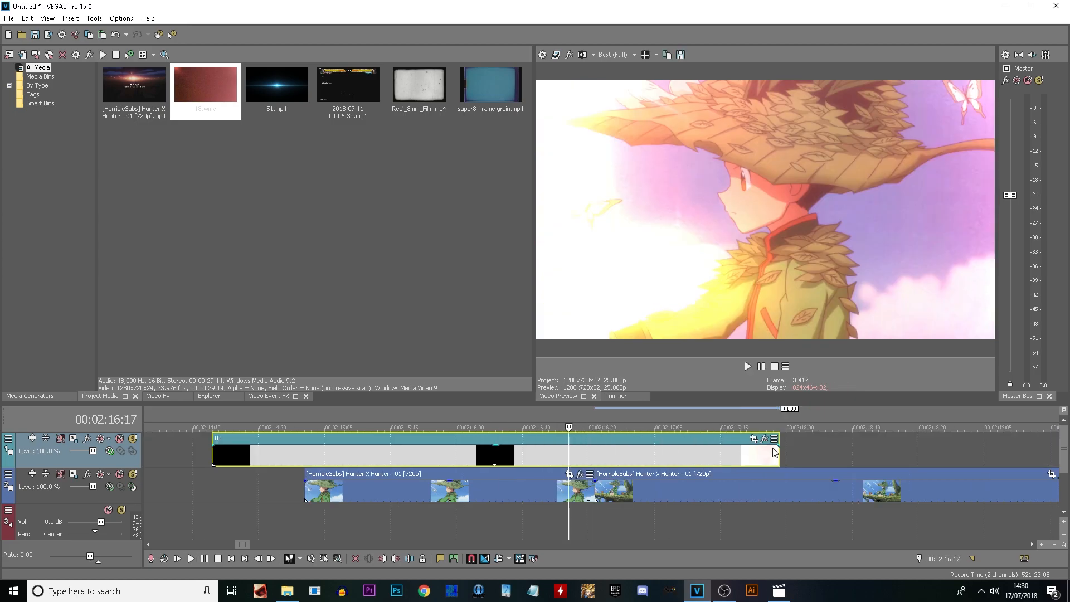
- Extend the light-leak overlay's end by 6 frames and shift the whole overlay one frame earlier to match the cut
{"action": "left_click_drag", "start_coordinate": [779, 457], "coordinate": [819, 439]}
{"action": "key", "text": "space"}
{"action": "key", "text": "space"}
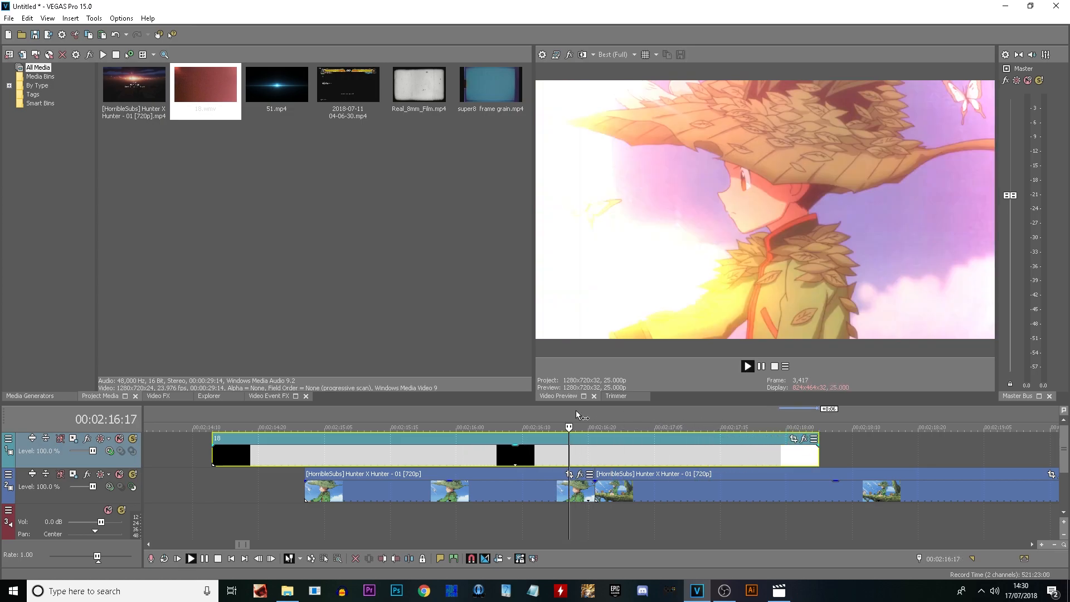
{"action": "left_click", "coordinate": [594, 424]}
{"action": "left_click_drag", "start_coordinate": [619, 454], "coordinate": [611, 457]}
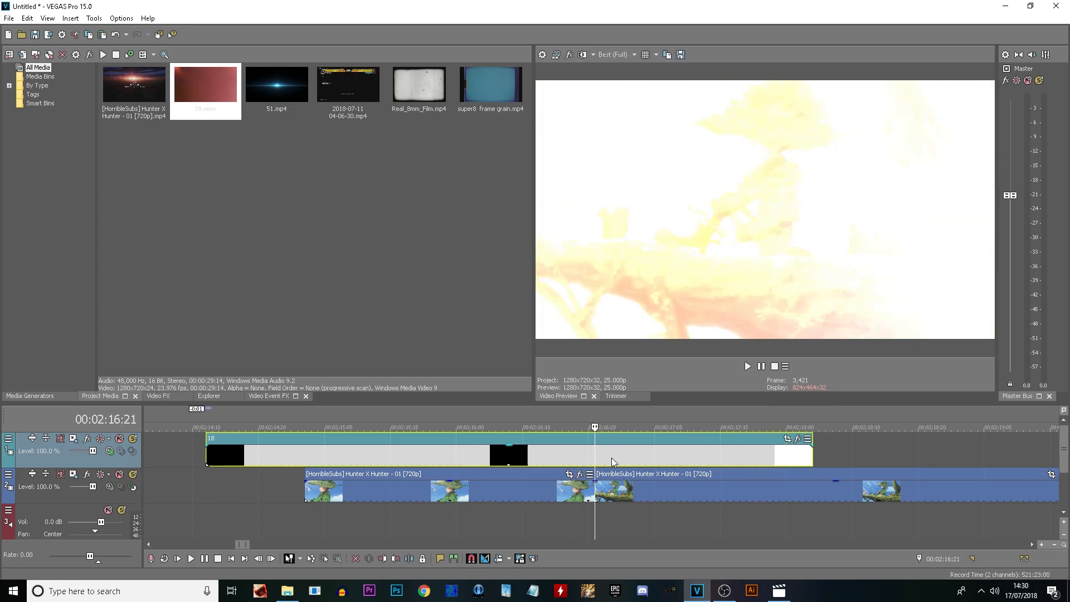
{"action": "left_click", "coordinate": [590, 410]}
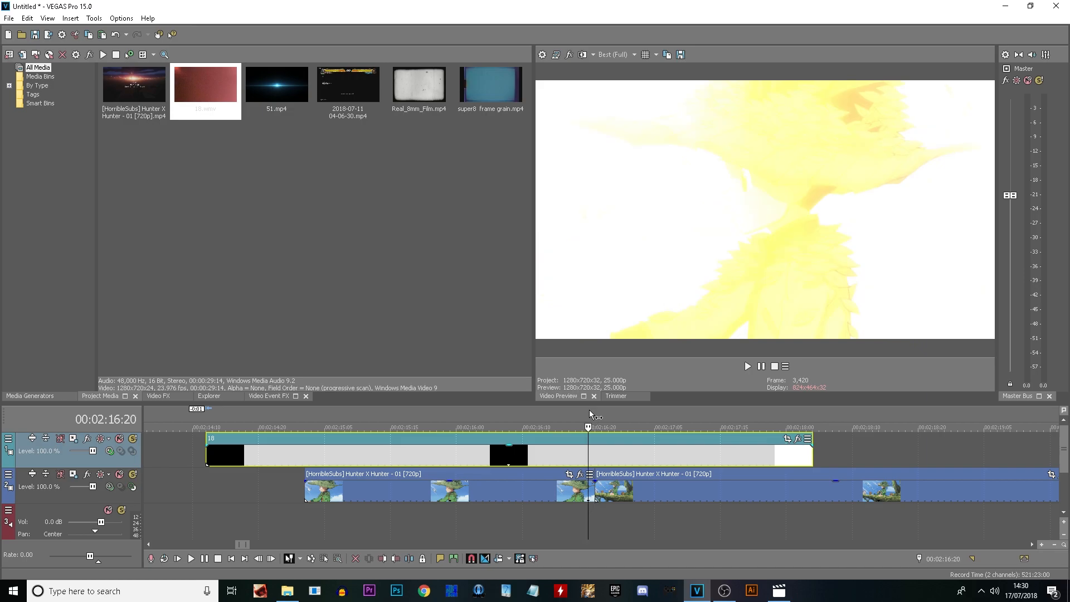
- Move the fishing shot 6 frames earlier so it crossfades with the first anime shot, and play the transition
{"action": "left_click", "coordinate": [579, 496]}
{"action": "scroll", "coordinate": [580, 494], "scroll_direction": "up", "scroll_amount": 2}
{"action": "left_click_drag", "start_coordinate": [705, 504], "coordinate": [641, 502]}
{"action": "key", "text": "space"}
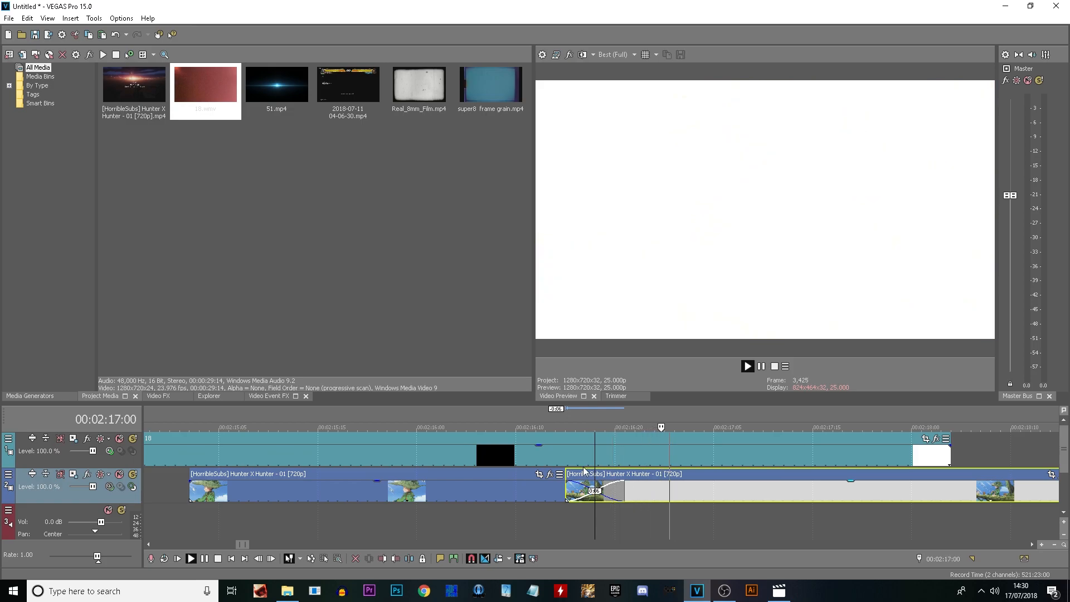
{"action": "scroll", "coordinate": [456, 412], "scroll_direction": "down", "scroll_amount": 2}
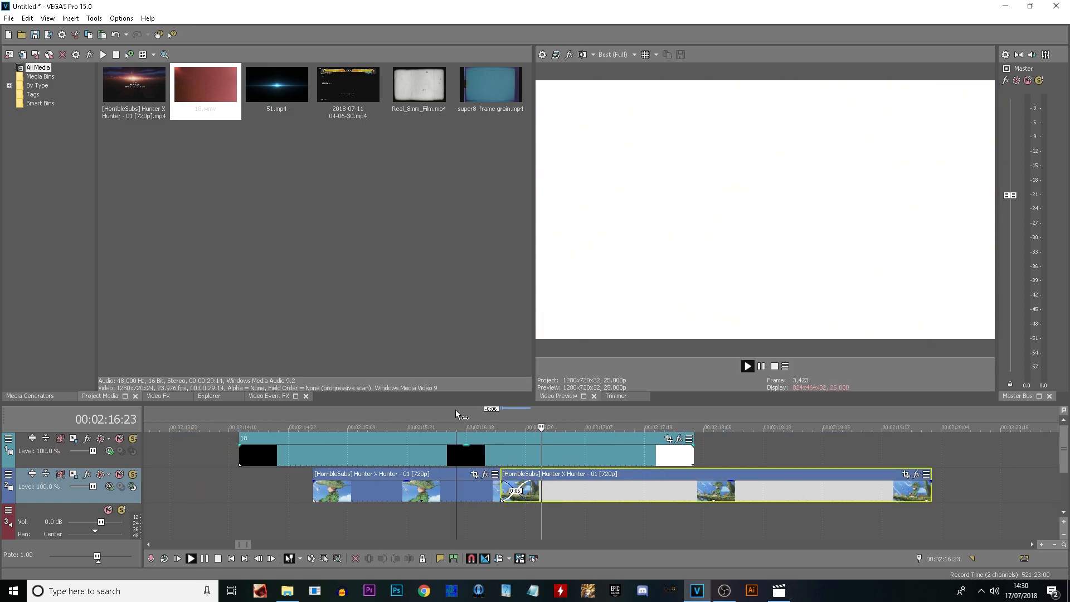
{"action": "key", "text": "space"}
- Extend the first anime shot's end by 9 frames for a 15-frame crossfade, and replay the transition
{"action": "left_click_drag", "start_coordinate": [539, 490], "coordinate": [573, 489]}
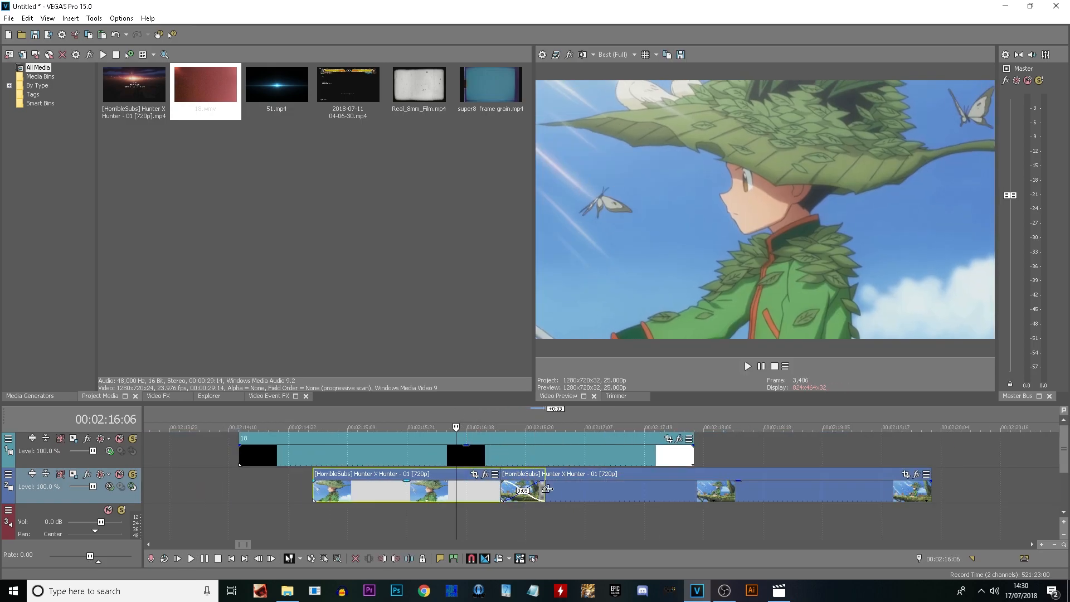
{"action": "key", "text": "space"}
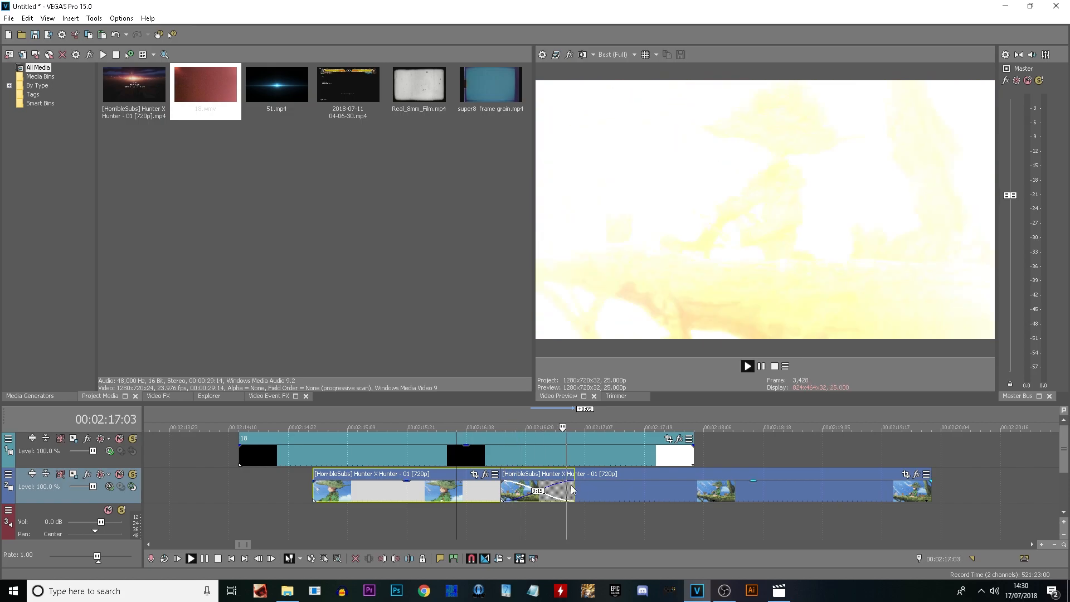
{"action": "left_click", "coordinate": [417, 411]}
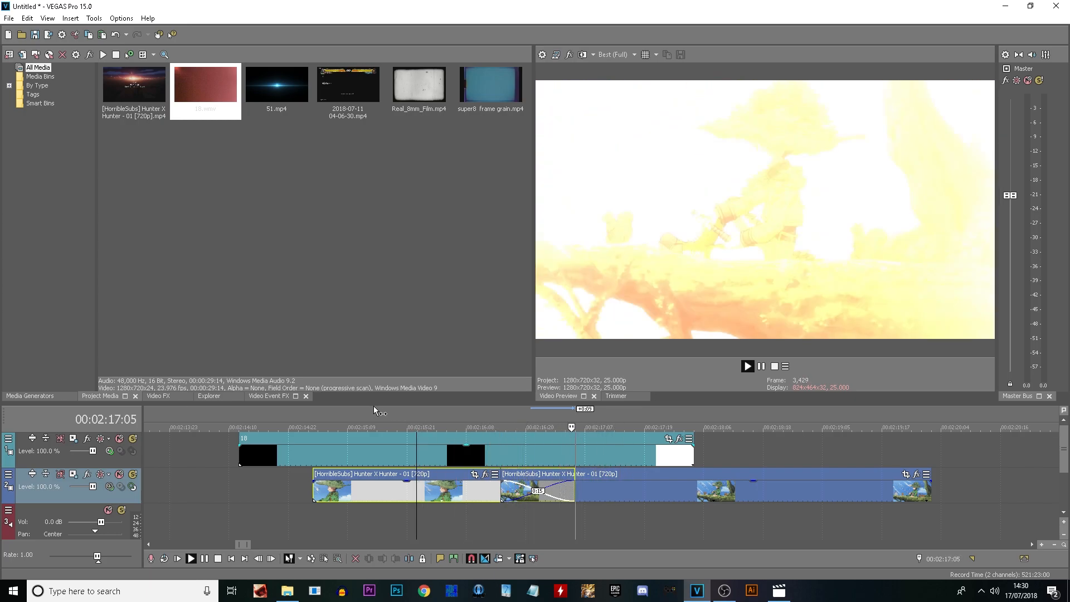
{"action": "left_click", "coordinate": [373, 406]}
{"action": "left_click", "coordinate": [410, 412]}
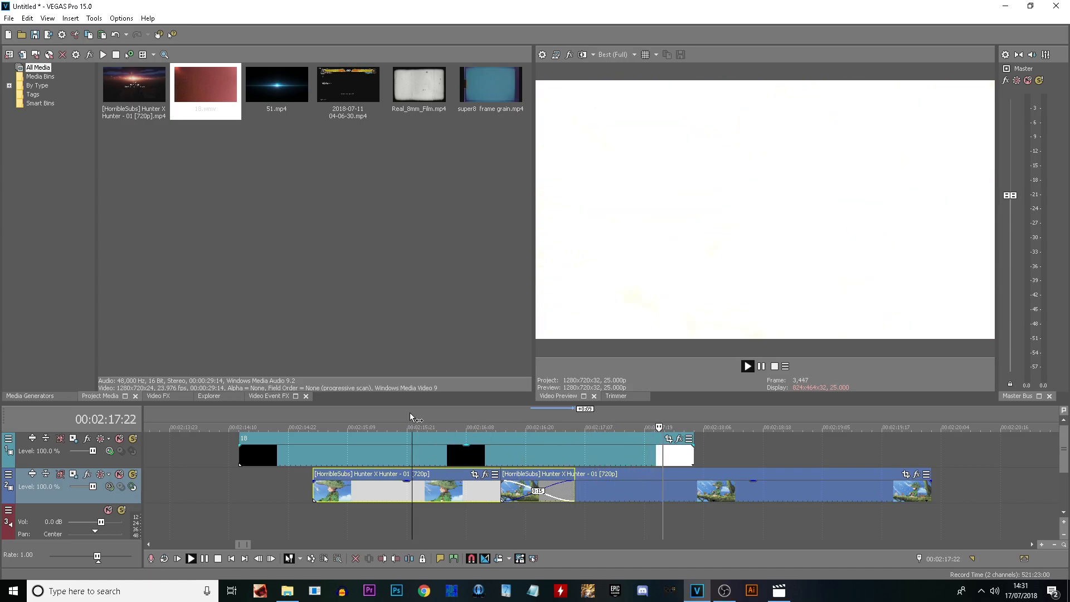
- Extend the light-leak overlay to the end of the fishing shot and play the flash
{"action": "left_click_drag", "start_coordinate": [694, 454], "coordinate": [931, 461]}
{"action": "left_click", "coordinate": [511, 416]}
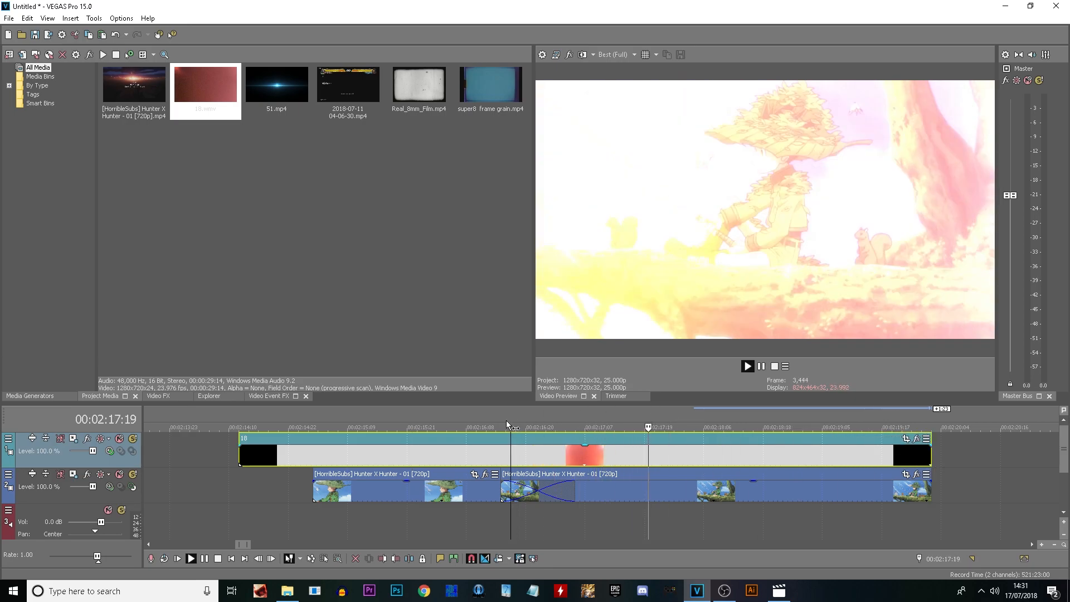
{"action": "left_click", "coordinate": [507, 421]}
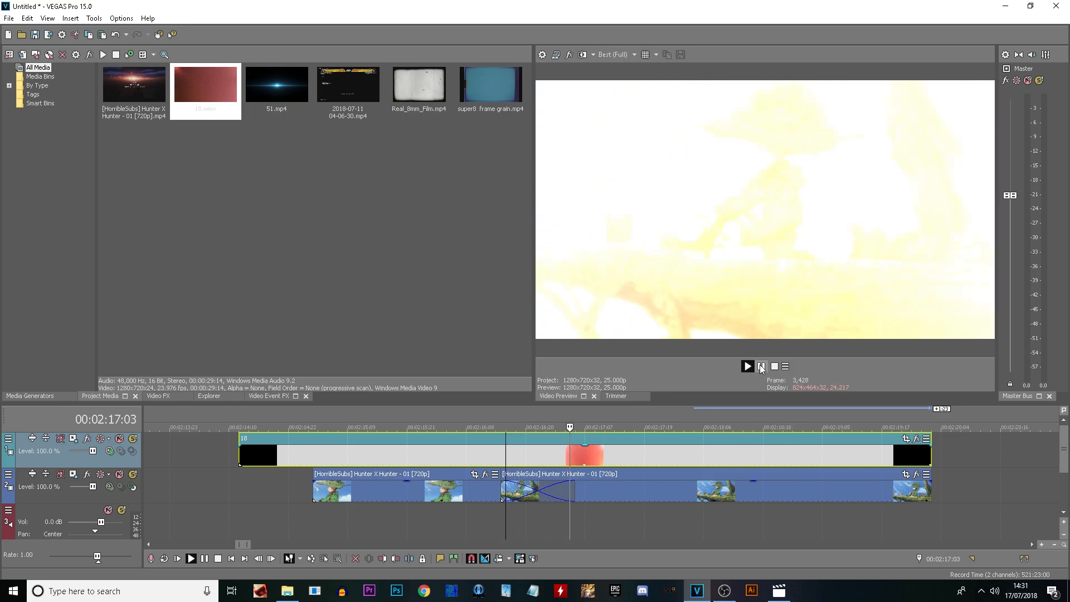
{"action": "left_click", "coordinate": [762, 366]}
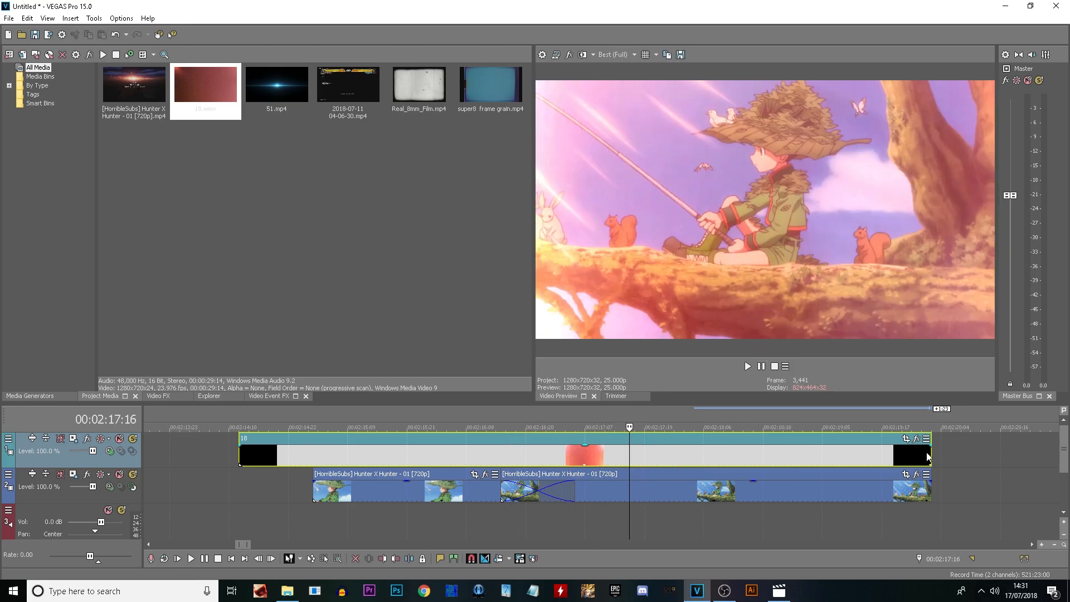
- Shorten the light-leak overlay's end, fade it out over the fishing shot, and play through the transition
{"action": "mouse_move", "coordinate": [931, 459]}
{"action": "left_mouse_down"}
{"action": "mouse_move", "coordinate": [713, 459]}
{"action": "mouse_move", "coordinate": [595, 440]}
{"action": "left_mouse_up"}
{"action": "left_click", "coordinate": [520, 411]}
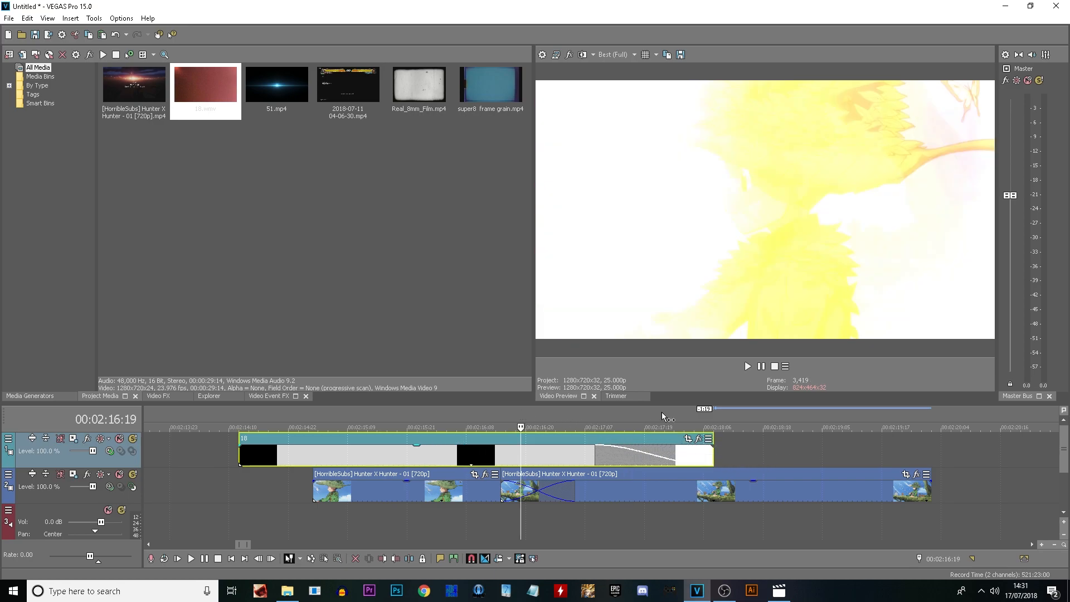
{"action": "key", "text": "space"}
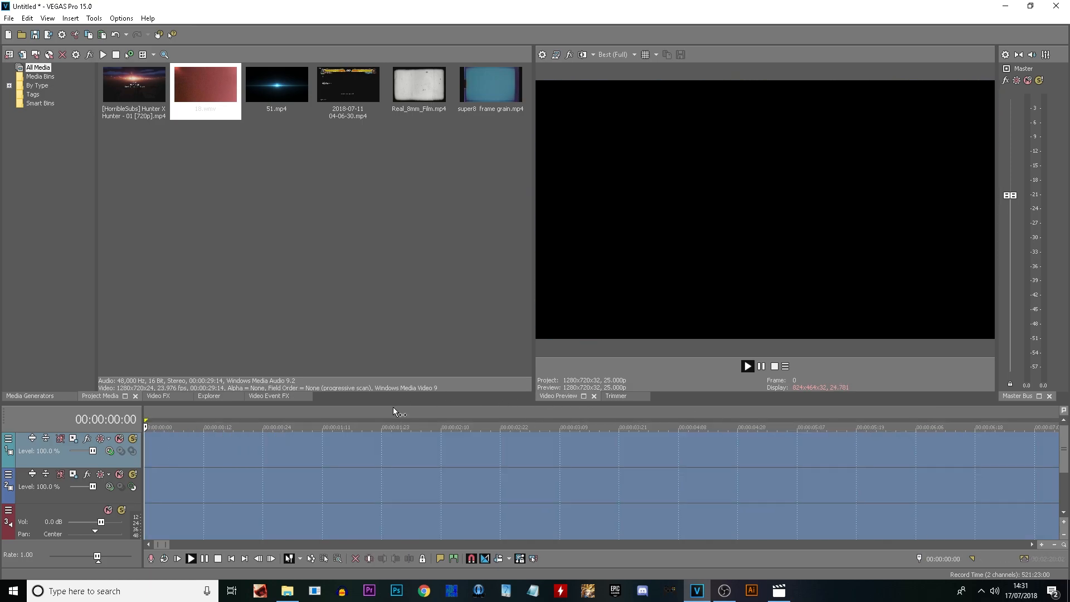
{"action": "scroll", "coordinate": [745, 480], "scroll_direction": "down", "scroll_amount": 10}
{"action": "left_click", "coordinate": [484, 409]}
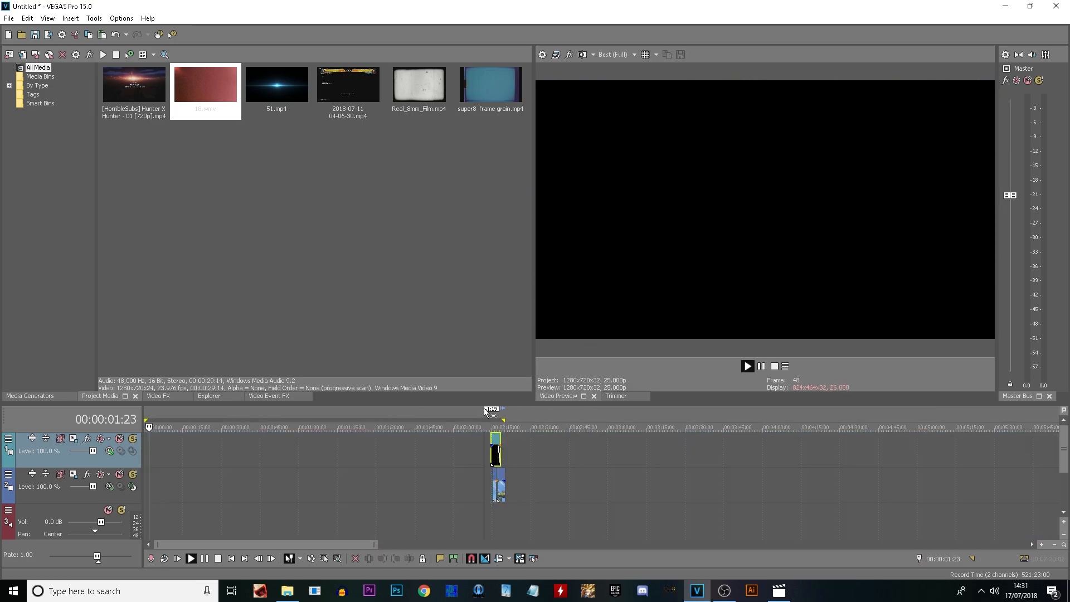
{"action": "scroll", "coordinate": [667, 432], "scroll_direction": "up", "scroll_amount": 5}
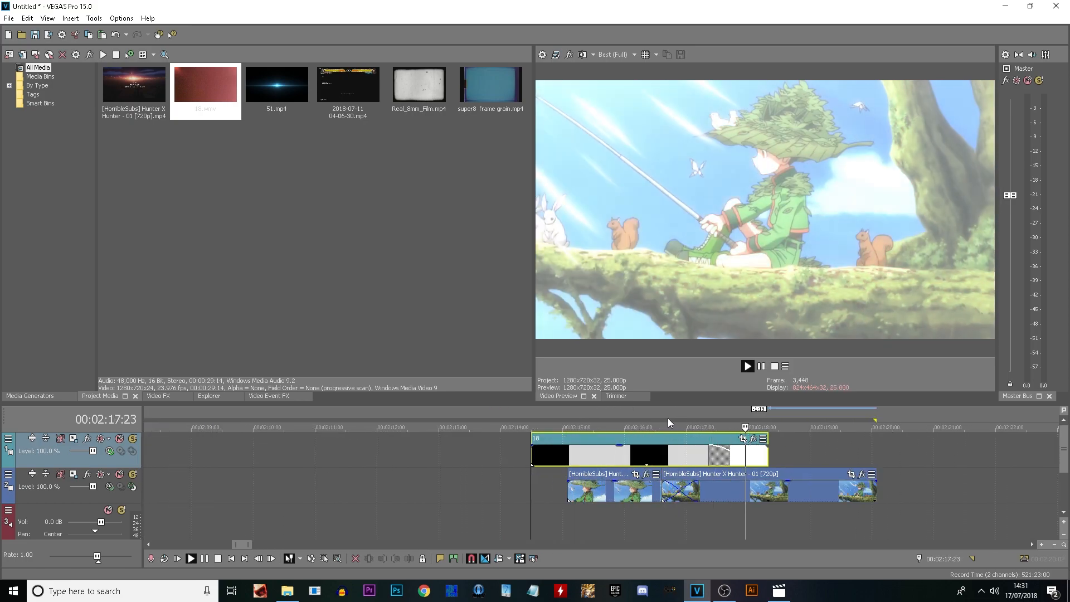
{"action": "left_click", "coordinate": [674, 413]}
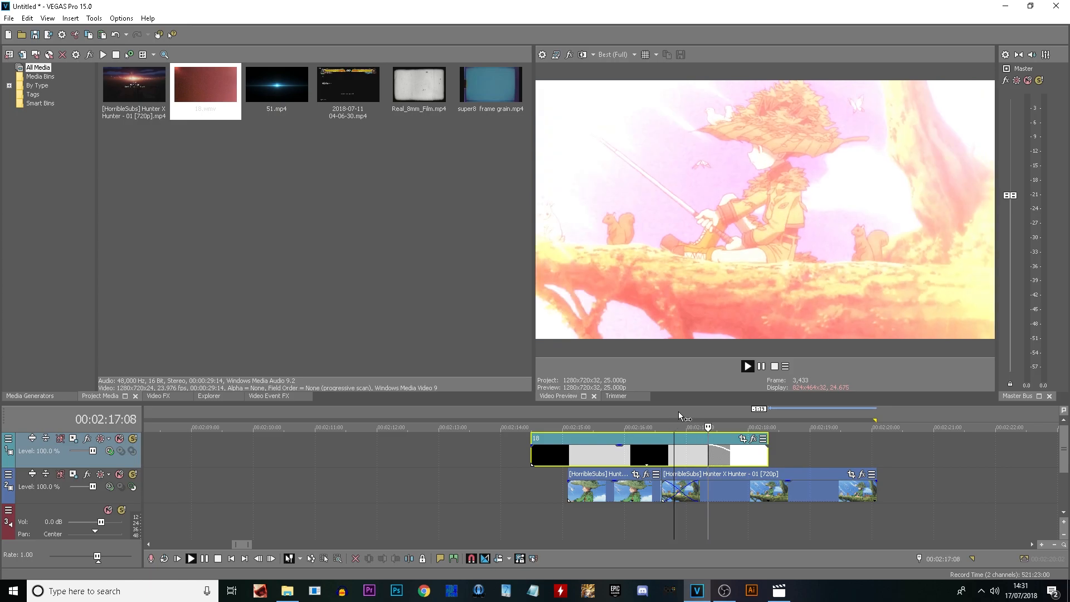
{"action": "key", "text": "space"}
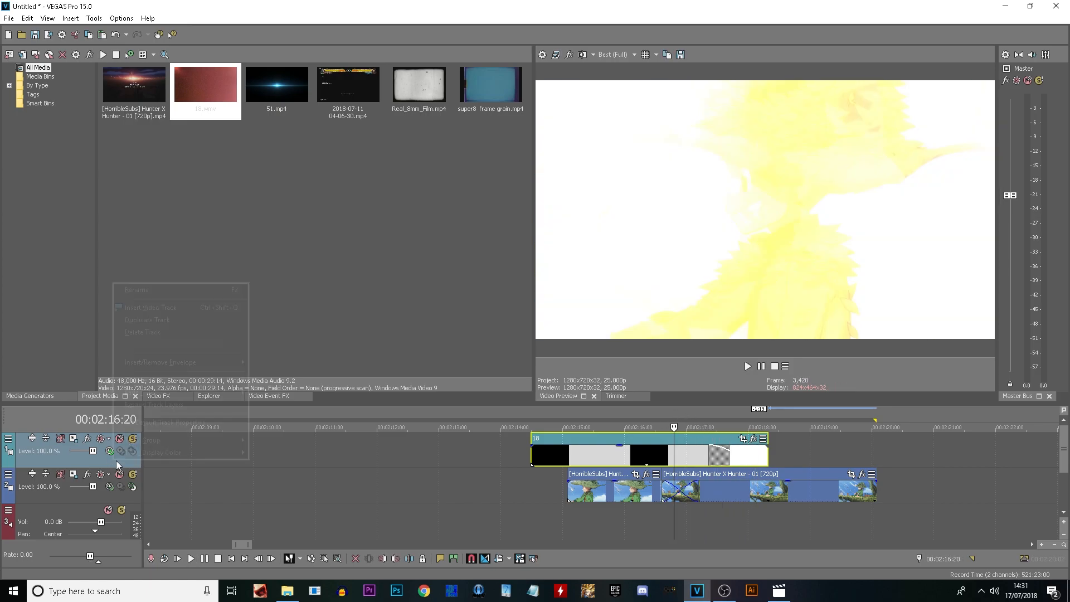
- Insert a video track above the light leak and place super8 frame grain.mp4 on it near the first anime shot's start
{"action": "right_click", "coordinate": [116, 460]}
{"action": "left_click", "coordinate": [186, 310]}
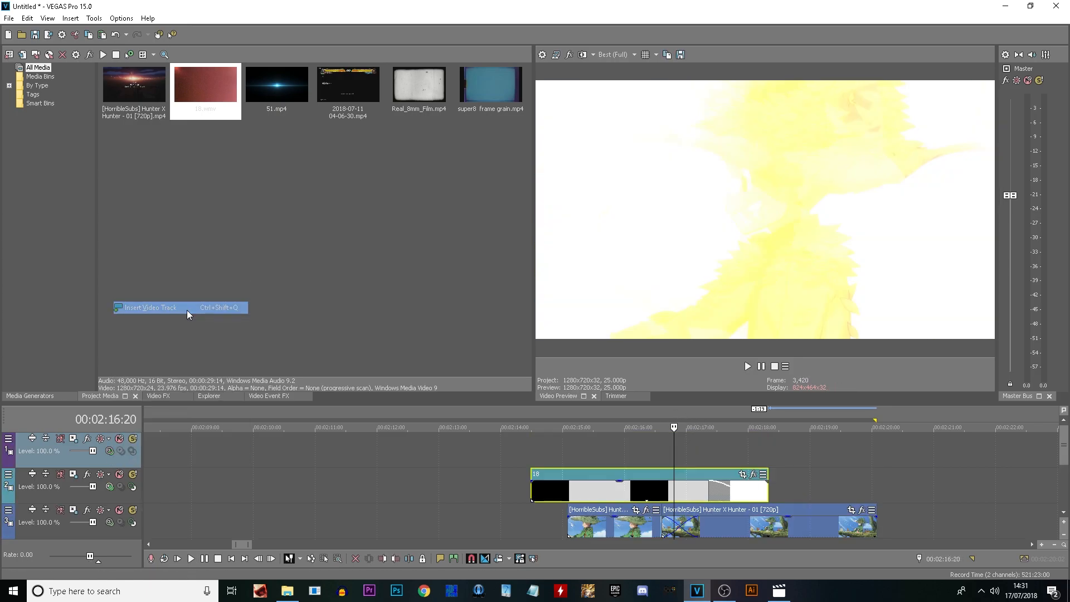
{"action": "left_click", "coordinate": [424, 88]}
{"action": "left_click", "coordinate": [481, 81]}
{"action": "left_click_drag", "start_coordinate": [523, 309], "coordinate": [565, 438]}
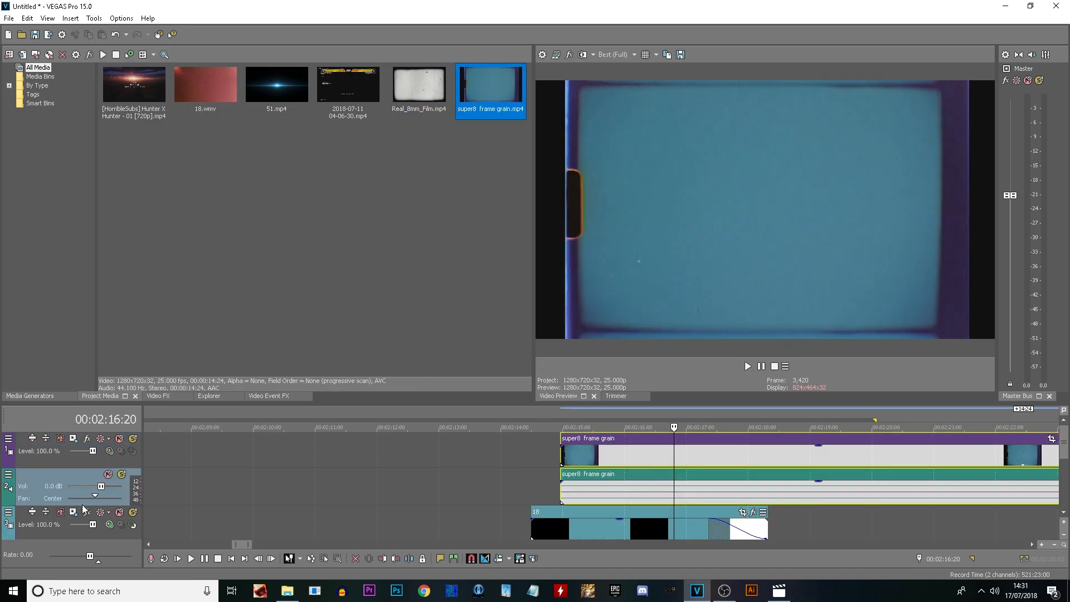
- Delete the super8 grain's audio track and move the grain clip about 10 frames earlier, near the light-leak overlay's start
{"action": "left_click", "coordinate": [69, 472]}
{"action": "key", "text": "Delete"}
{"action": "left_click_drag", "start_coordinate": [576, 453], "coordinate": [445, 441]}
- Disable resample in the super8 frame grain clip's event properties
{"action": "right_click", "coordinate": [615, 454]}
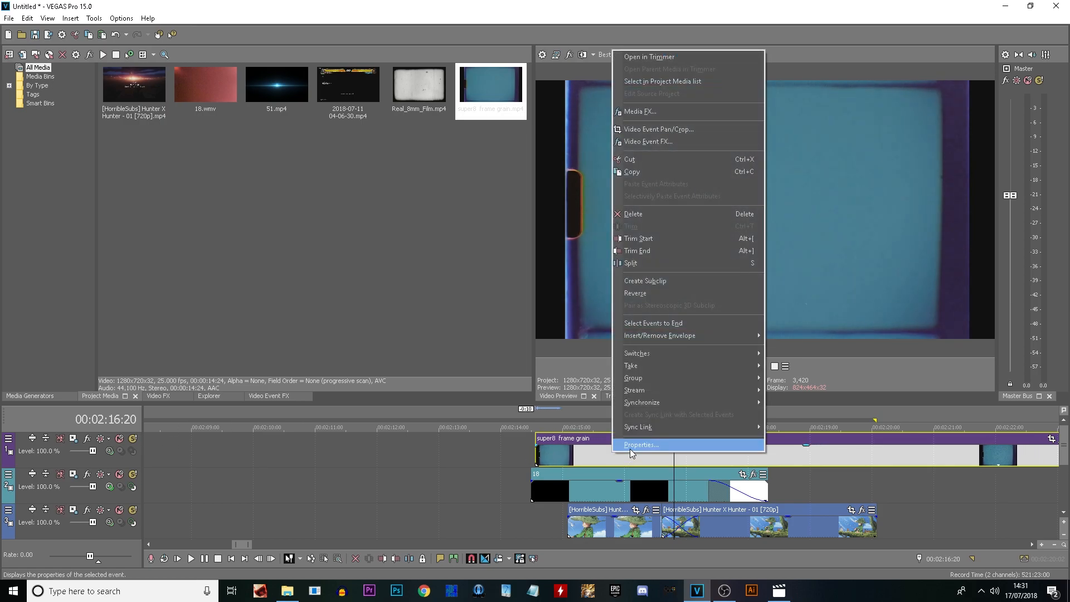
{"action": "left_click", "coordinate": [630, 443]}
{"action": "left_click", "coordinate": [451, 181]}
{"action": "left_click", "coordinate": [451, 231]}
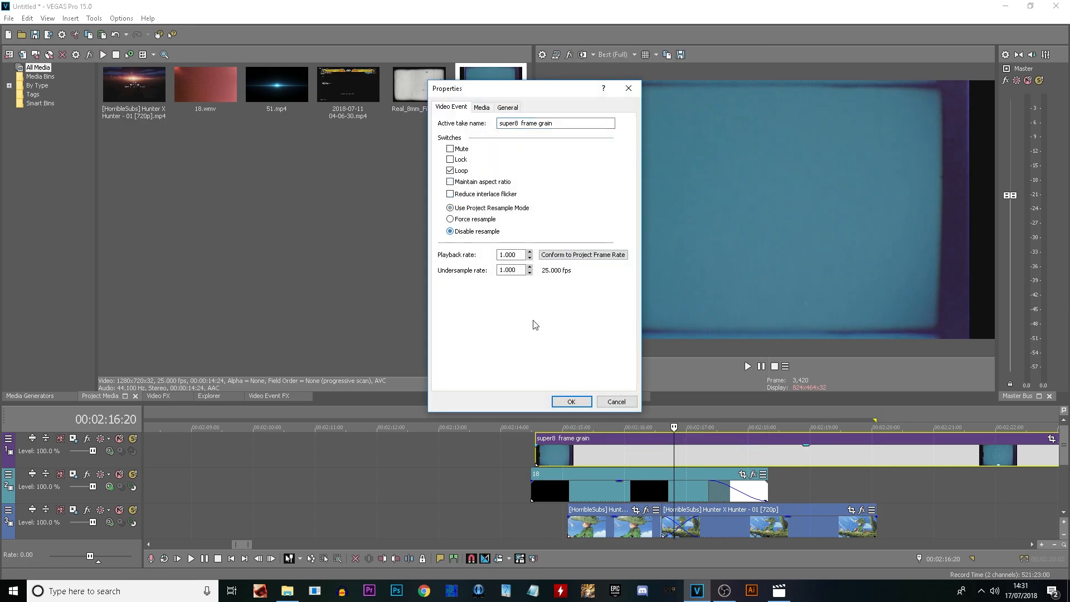
{"action": "left_click", "coordinate": [573, 402]}
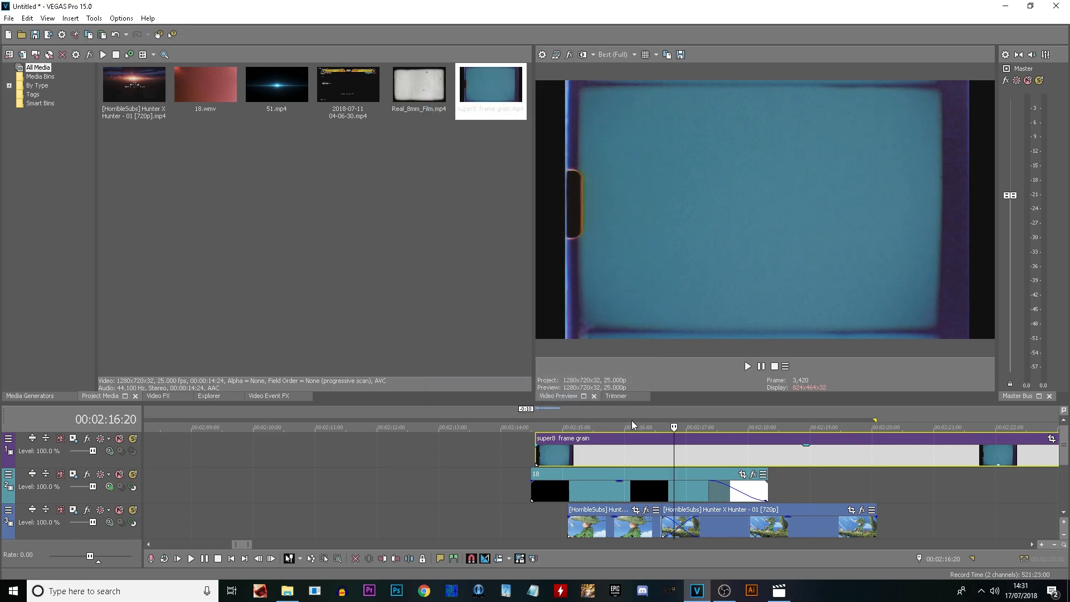
- Set the super8 grain track's compositing mode to Overlay and play the result over the anime shots
{"action": "left_click", "coordinate": [110, 451]}
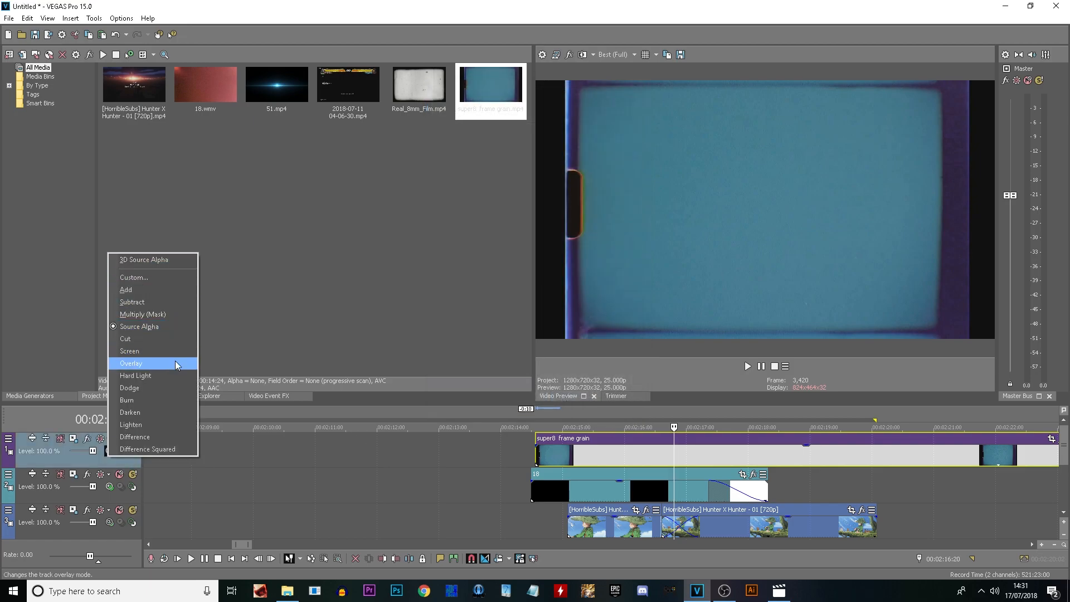
{"action": "left_click", "coordinate": [131, 363]}
{"action": "key", "text": "space"}
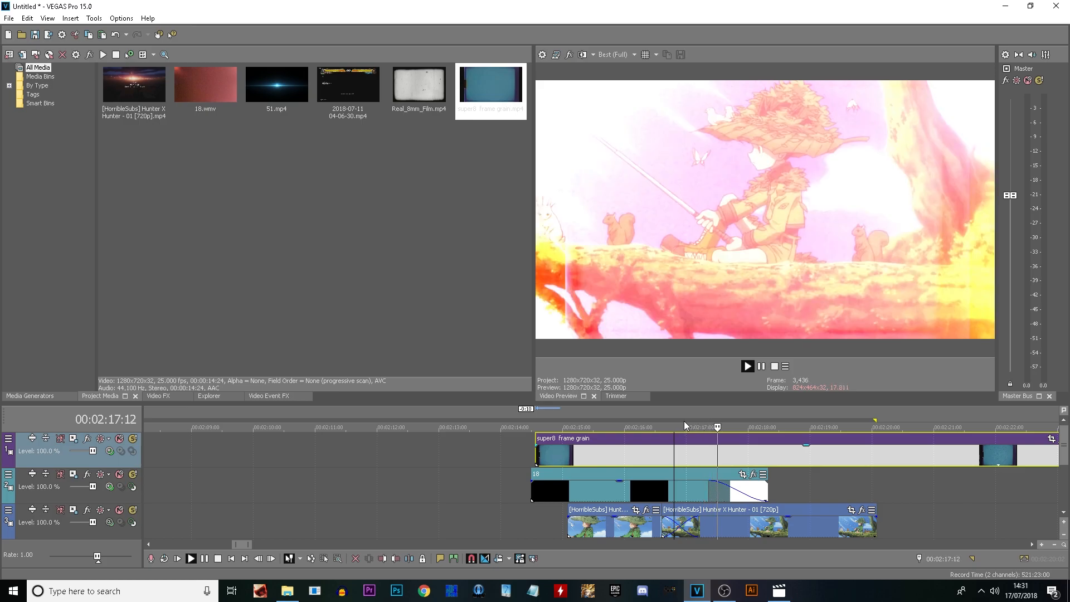
{"action": "left_click", "coordinate": [624, 409]}
{"action": "key", "text": "space"}
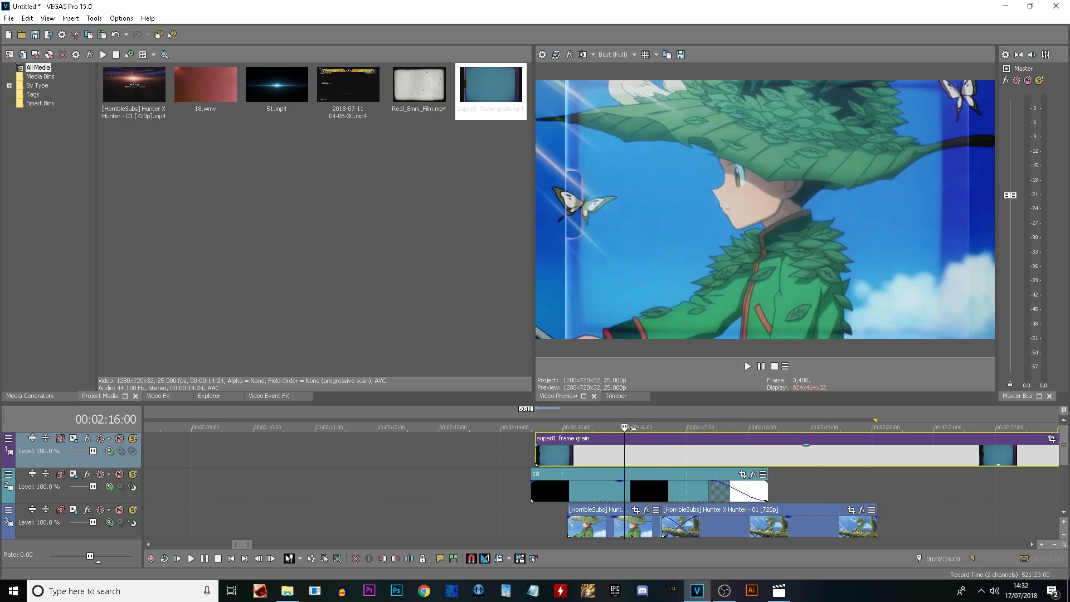
- Crop the super8 grain in Pan/Crop to about 1,100 by 618.8 and delete its starting position keyframe
{"action": "right_click", "coordinate": [637, 454]}
{"action": "left_click", "coordinate": [662, 130]}
{"action": "left_click_drag", "start_coordinate": [449, 211], "coordinate": [434, 212]}
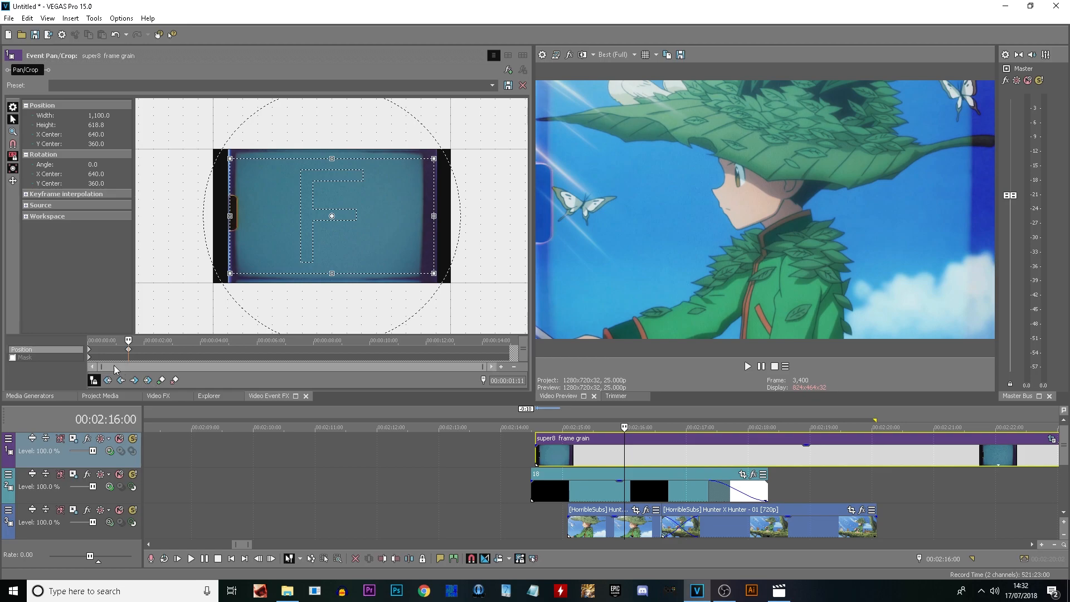
{"action": "right_click", "coordinate": [89, 351]}
{"action": "left_click", "coordinate": [123, 400]}
- Play through the light-leak transition with the cropped super8 grain, replay it from near the start, and pause
{"action": "left_click", "coordinate": [745, 368]}
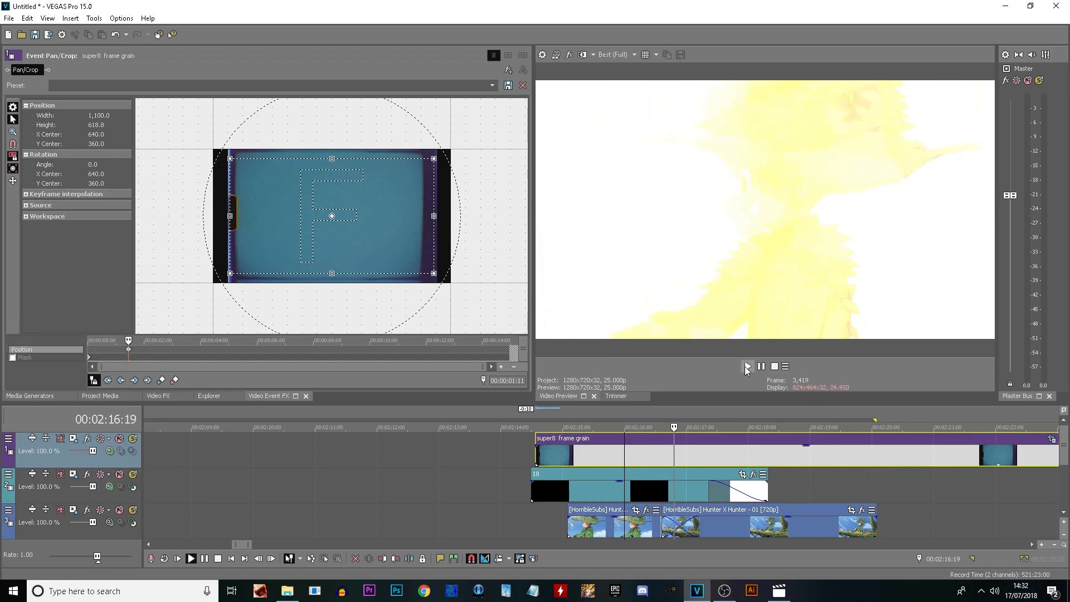
{"action": "key", "text": "space"}
{"action": "left_click", "coordinate": [746, 366]}
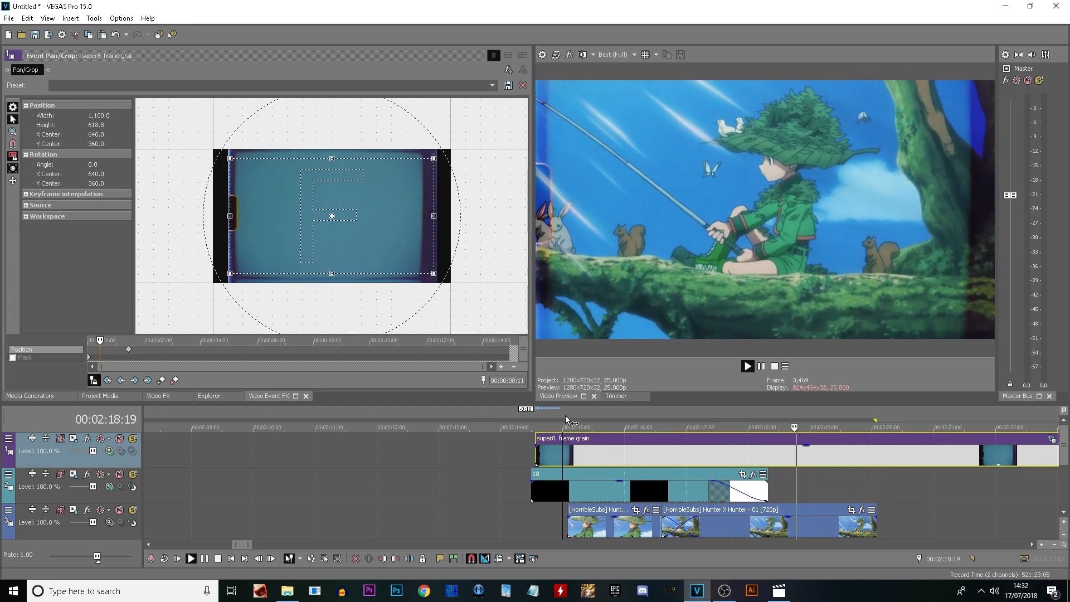
{"action": "left_click", "coordinate": [763, 370]}
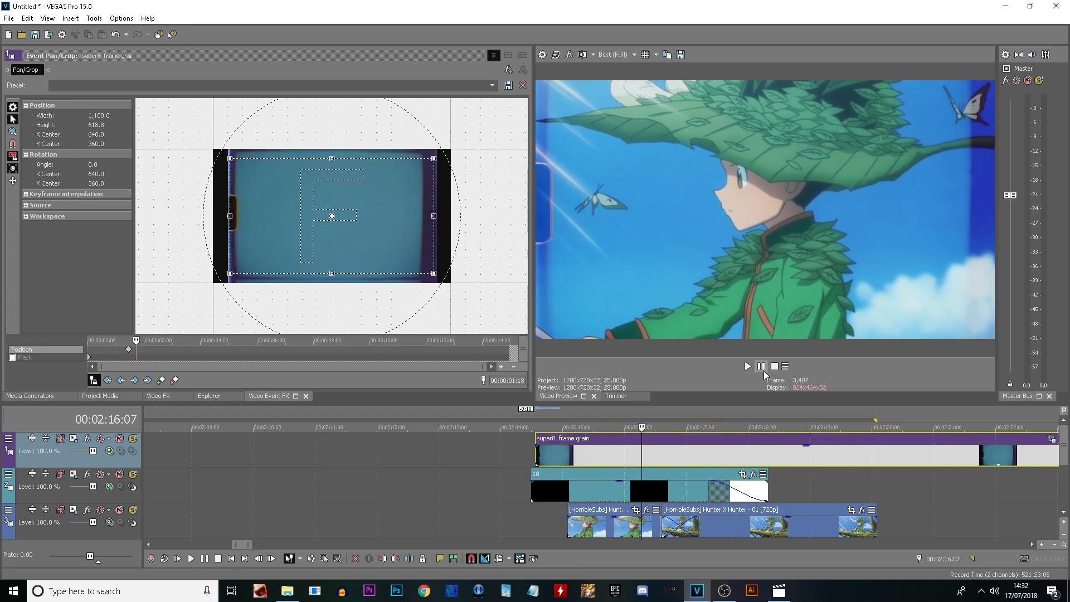